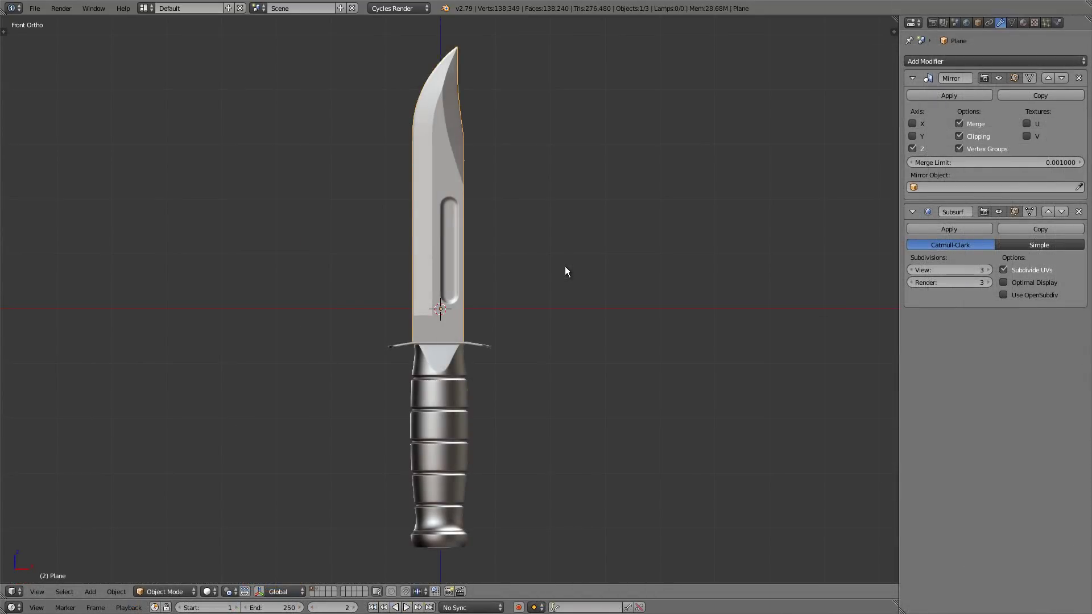
- Show the knife's low-poly layer and select its handle
key("2")
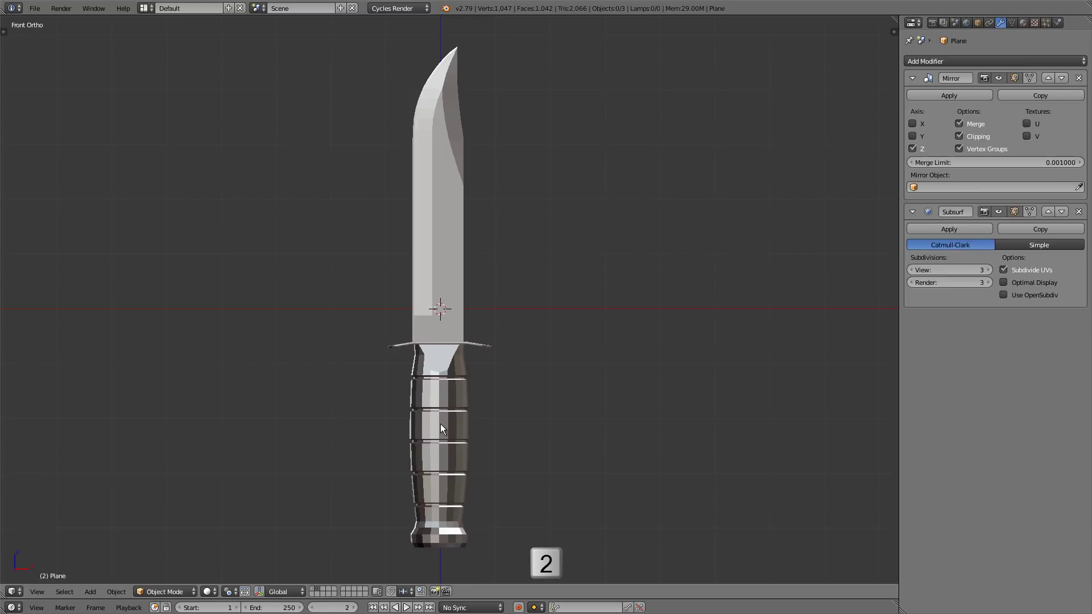
middle_click_drag(462, 438, 449, 298, "shift")
scroll(461, 329, "up", 4)
right_click(417, 320)
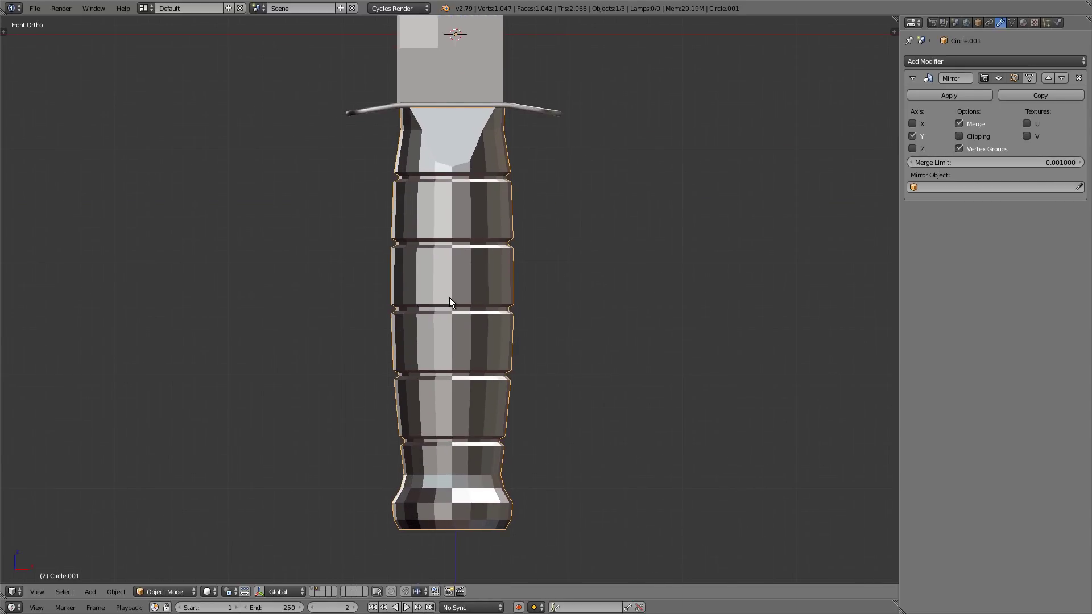
- Isolate the handle in local view and angle the view onto it
key("KP_Divide")
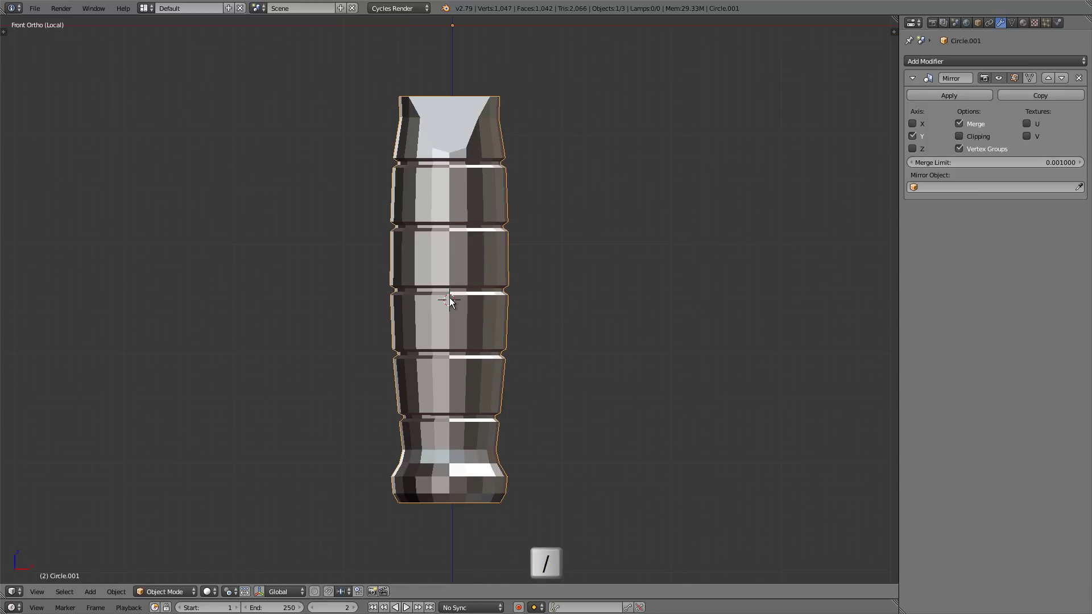
mouse_move(452, 240)
middle_mouse_down()
mouse_move(505, 227)
mouse_move(448, 234)
mouse_move(452, 248)
middle_mouse_up()
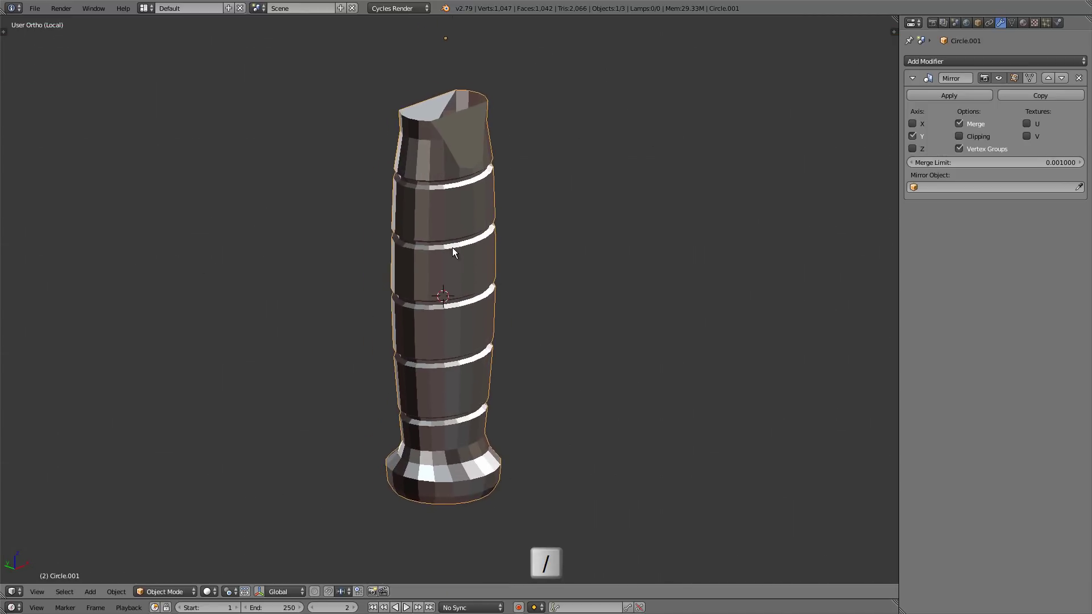
scroll(455, 249, "up", 2)
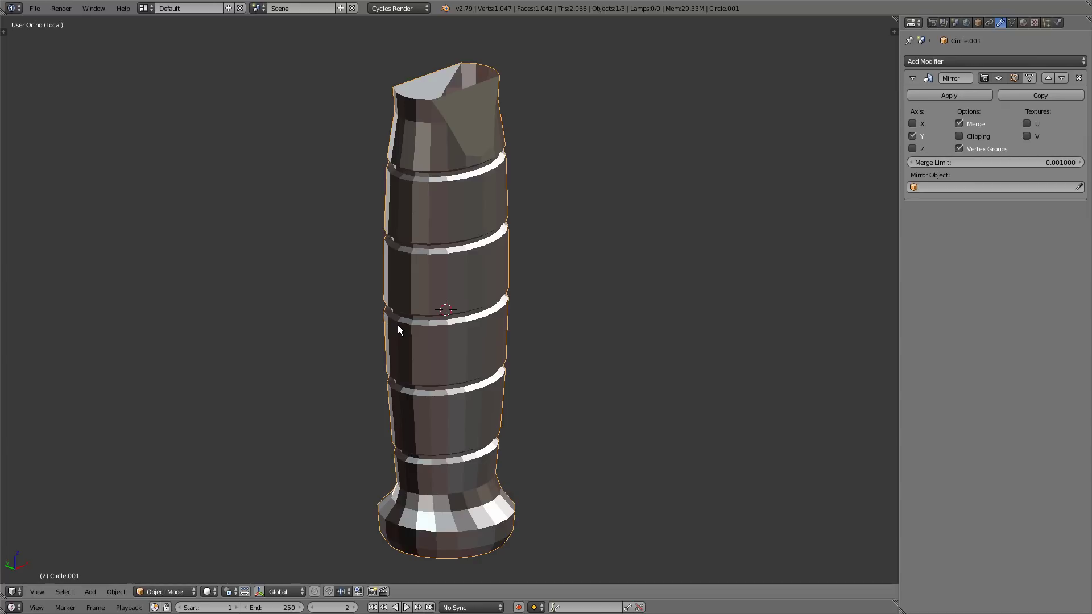
- Fill the handle's top-rim gap with a new face between two rim vertices
key("Tab")
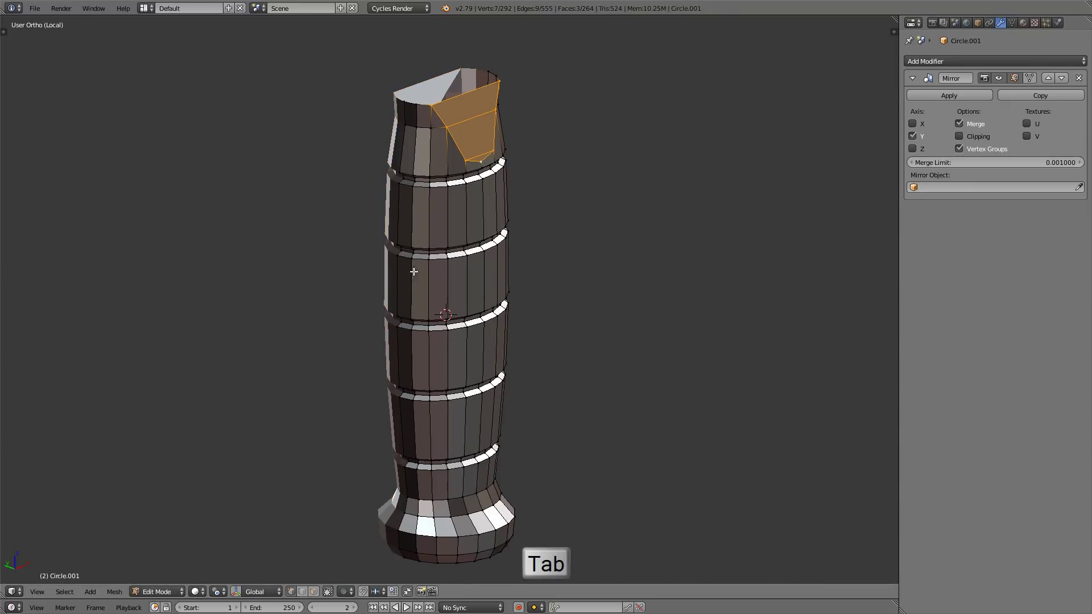
key("KP_Decimal")
scroll(455, 165, "up", 4)
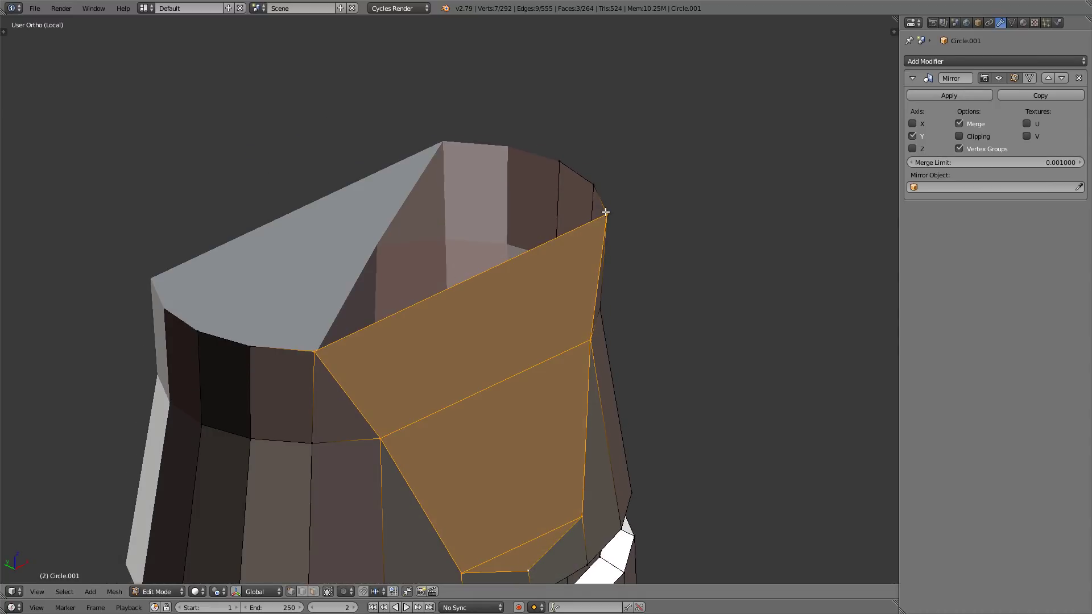
right_click(606, 218)
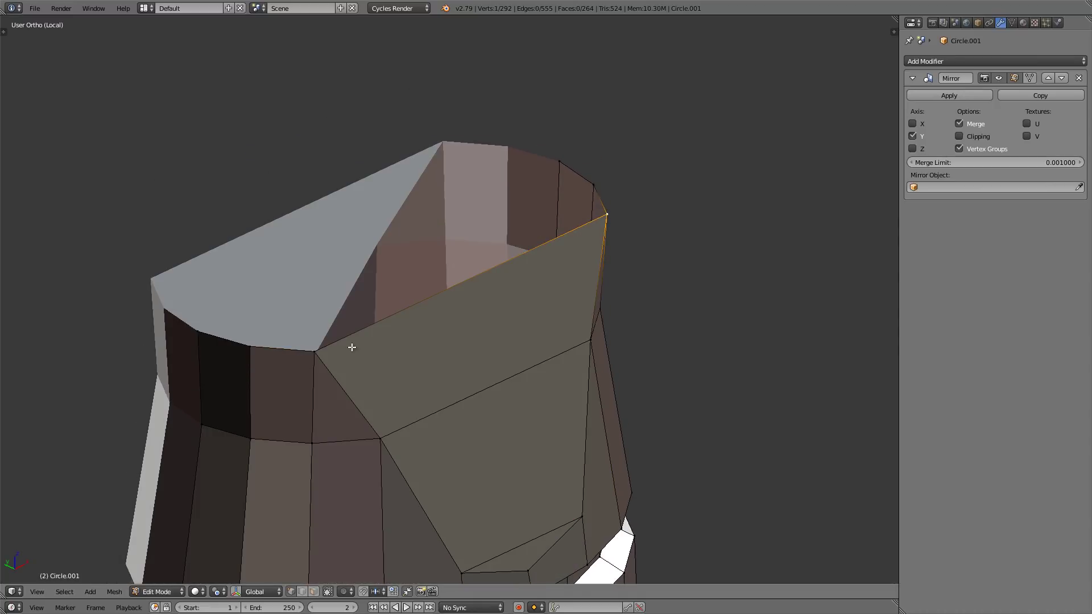
right_click(328, 347, "shift")
key("f")
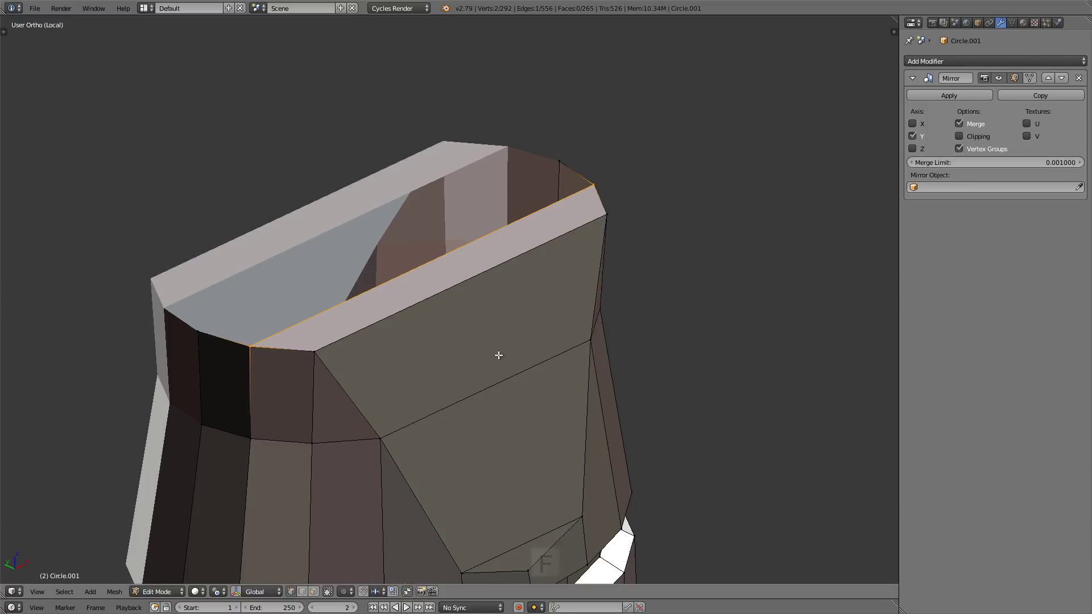
scroll(411, 213, "down", 4)
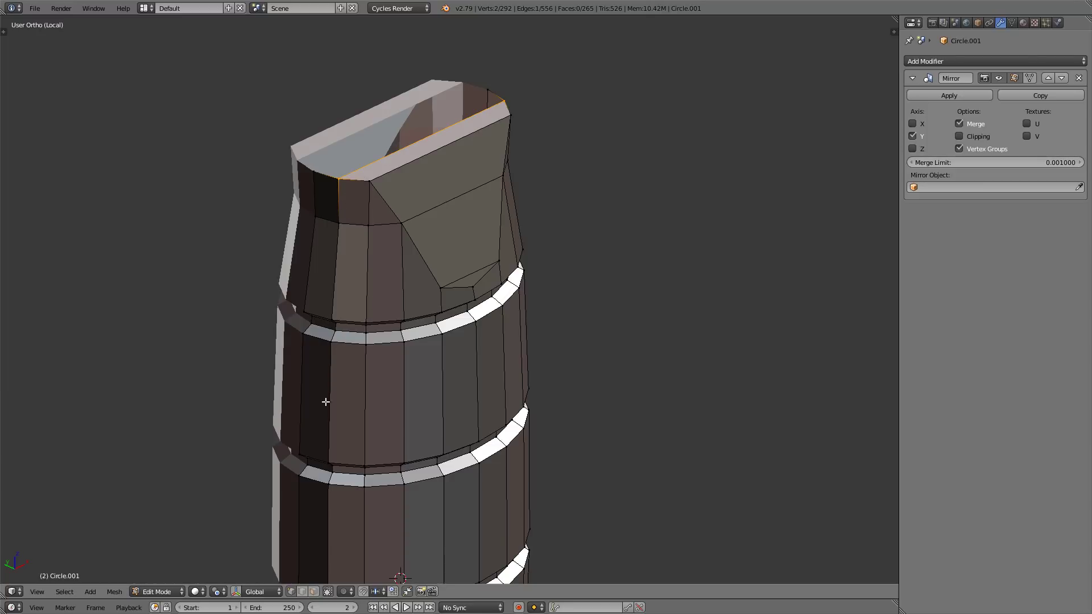
- In edge select mode, select a vertical edge loop down the handle
left_click(310, 593)
left_click(310, 197, "alt")
scroll(310, 198, "down", 4)
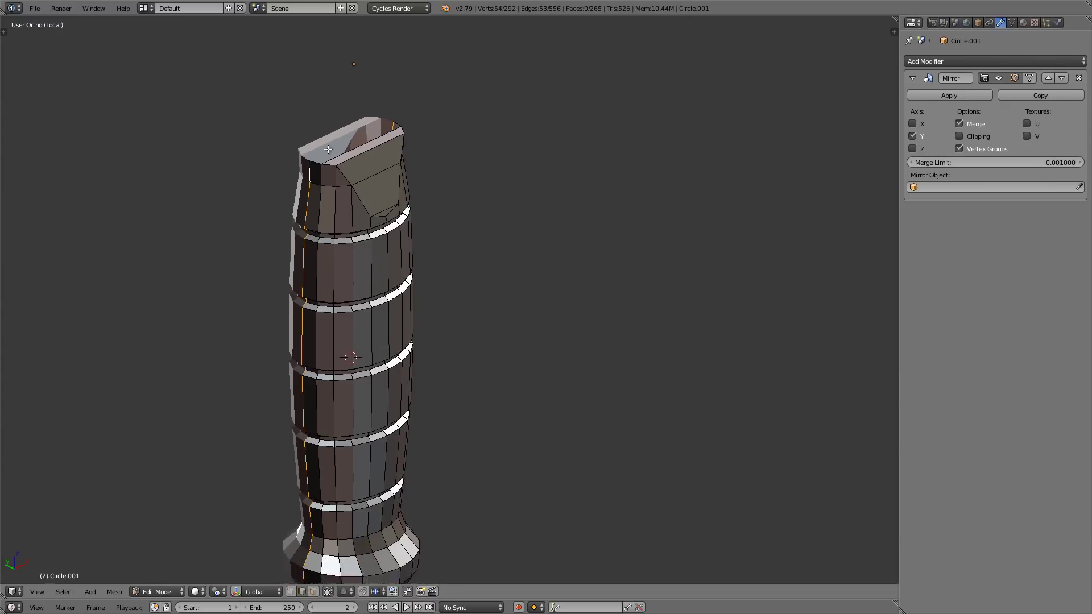
- Deselect the edge across the bottom face and add the bottom rim loop
middle_click_drag(310, 197, 263, 195)
scroll(263, 194, "up", 4)
scroll(268, 261, "up", 2)
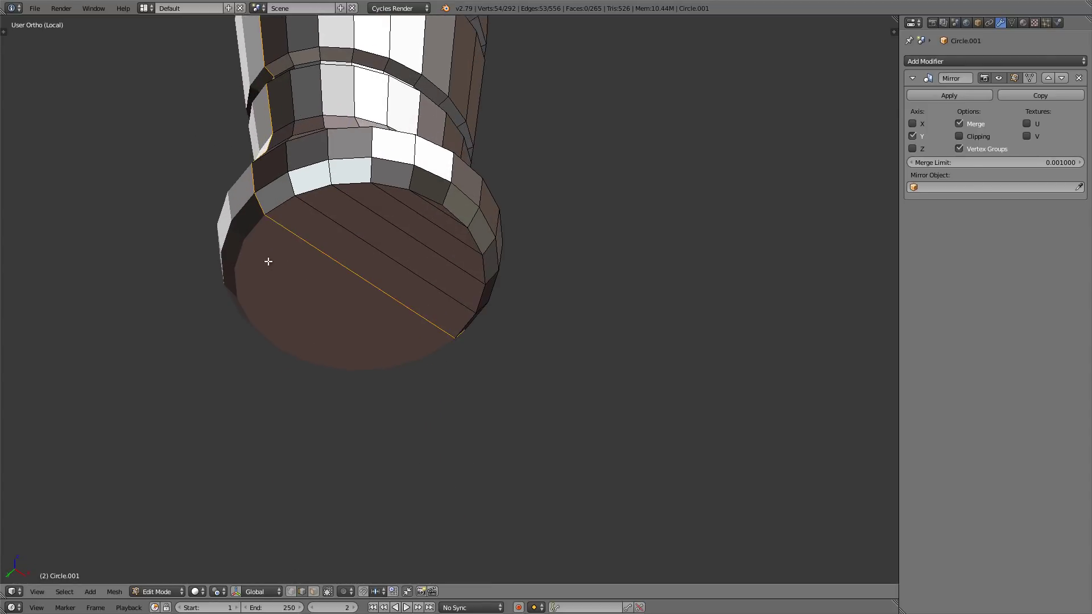
right_click(364, 331, "shift")
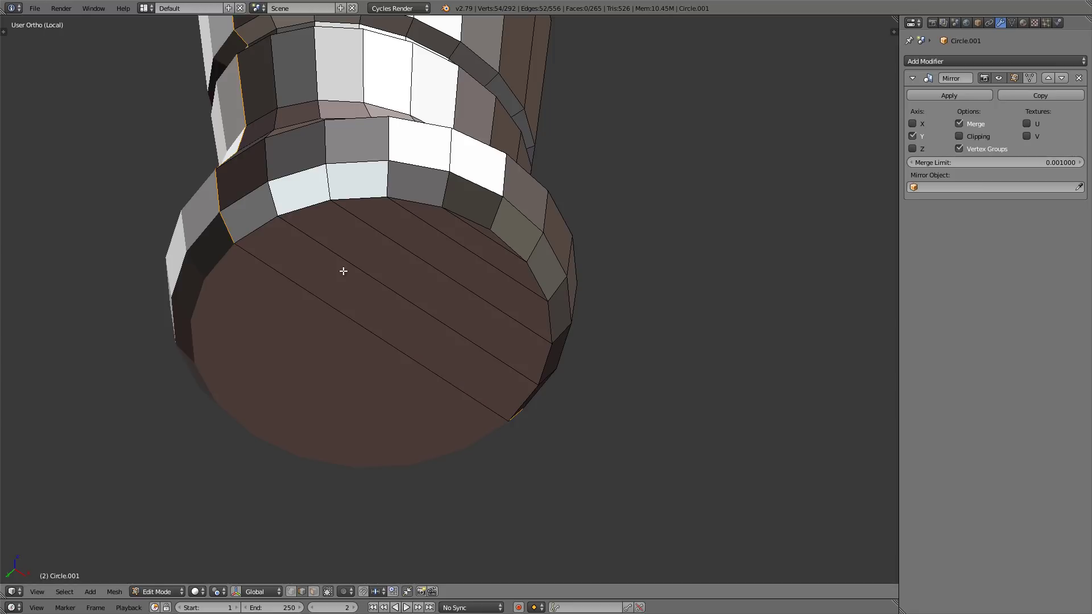
middle_click_drag(341, 246, 390, 368)
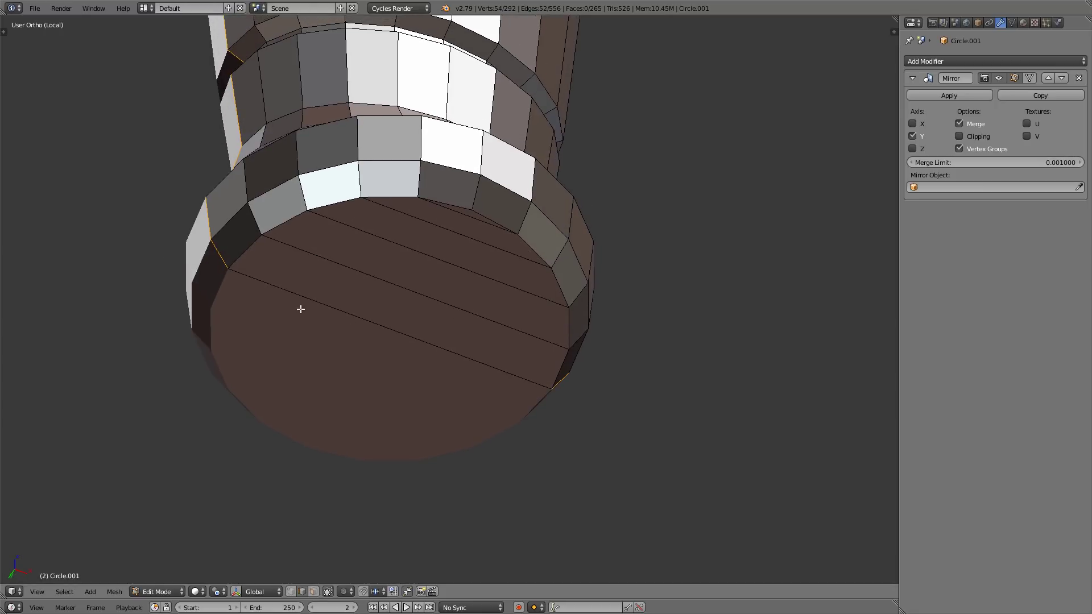
right_click(242, 247, "alt+shift")
- Add the right part of the bottom rim loop, using wireframe to reach hidden edges
right_click(570, 327, "alt+shift")
key("z")
mouse_move(523, 273)
middle_mouse_down()
mouse_move(527, 263)
mouse_move(447, 260)
mouse_move(458, 271)
mouse_move(468, 215)
mouse_move(460, 163)
mouse_move(409, 152)
middle_mouse_up()
scroll(480, 275, "down", 3)
scroll(434, 165, "up", 5)
key("z")
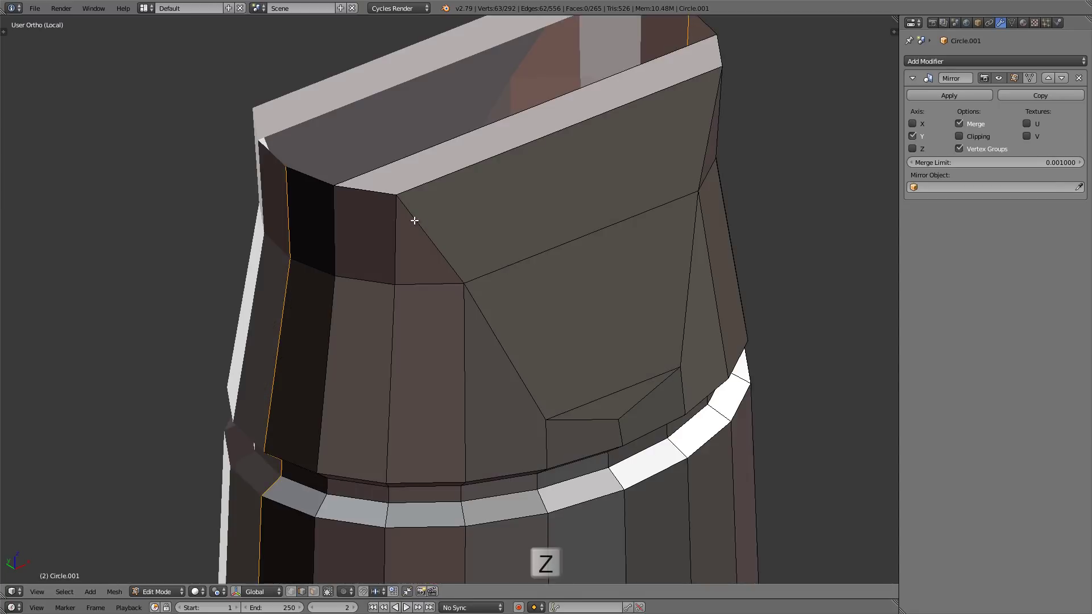
- Add the top rim edges on both sides of the handle to the selection
middle_click_drag(414, 220, 386, 214)
right_click(365, 187, "shift")
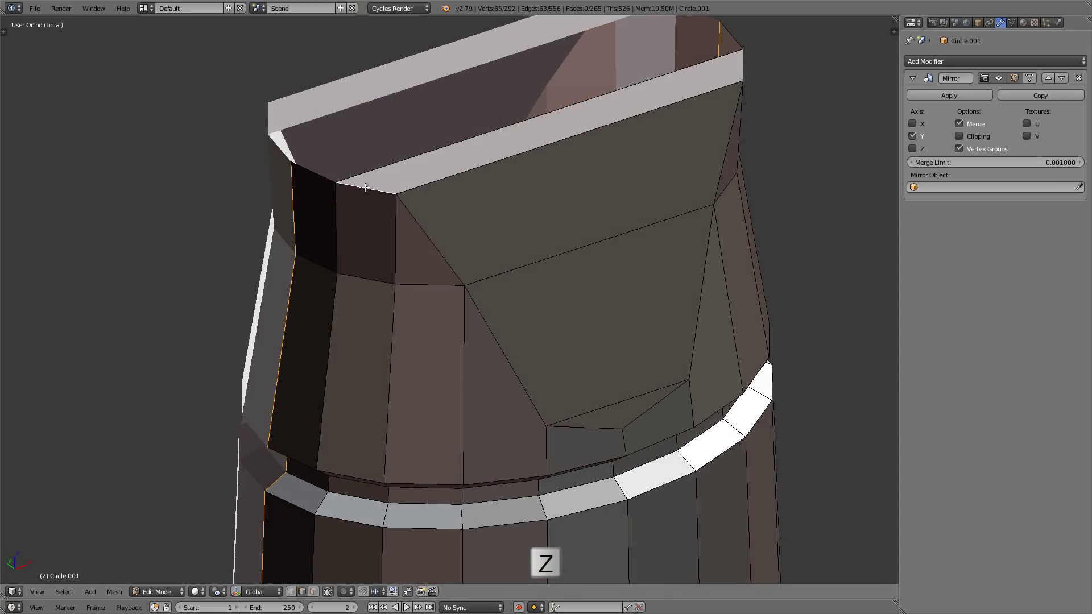
mouse_move(495, 168)
middle_mouse_down()
mouse_move(620, 206)
mouse_move(655, 205)
mouse_move(358, 261)
mouse_move(382, 253)
middle_mouse_up()
right_click(590, 205, "shift")
key("z")
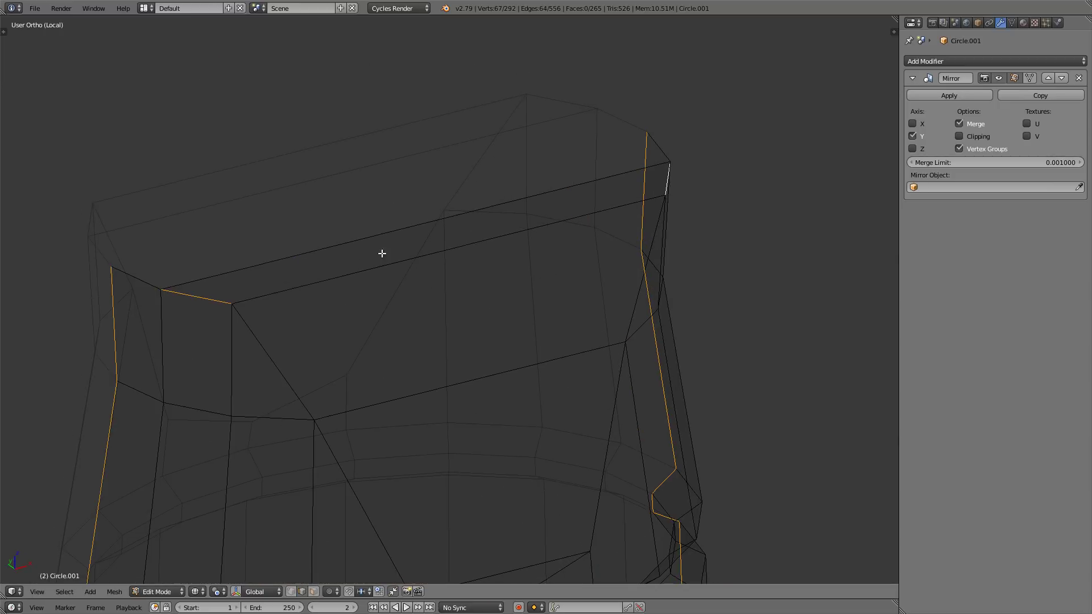
key("z")
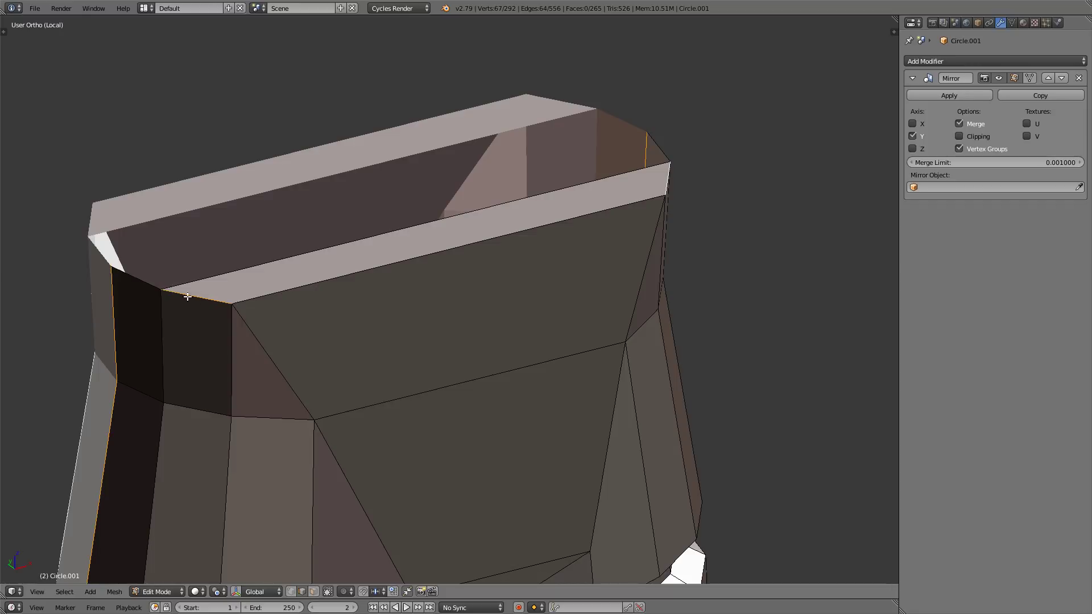
scroll(317, 263, "down", 5)
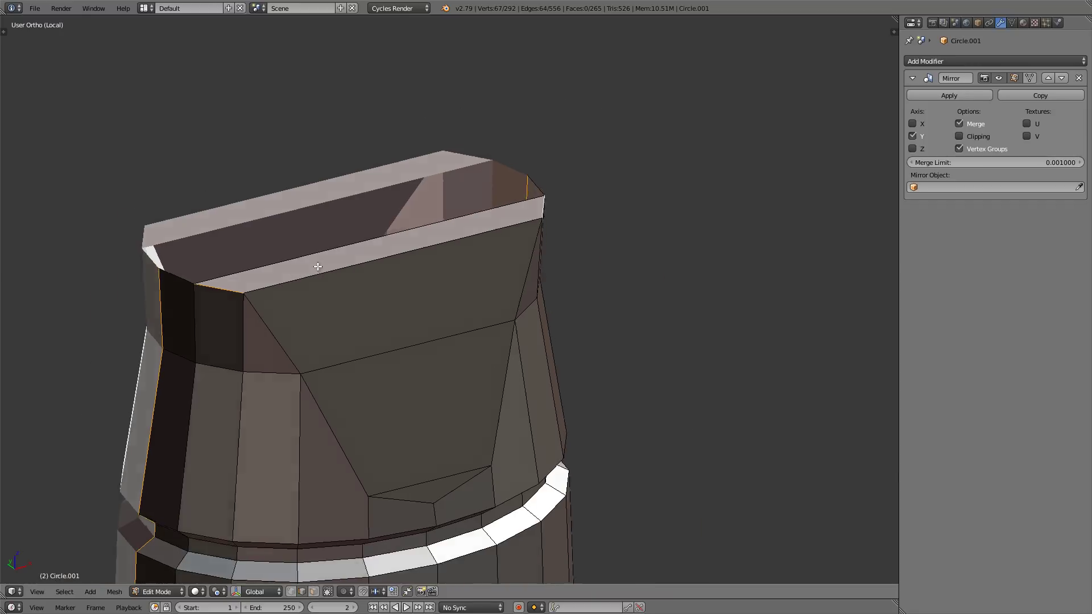
scroll(296, 266, "down", 8)
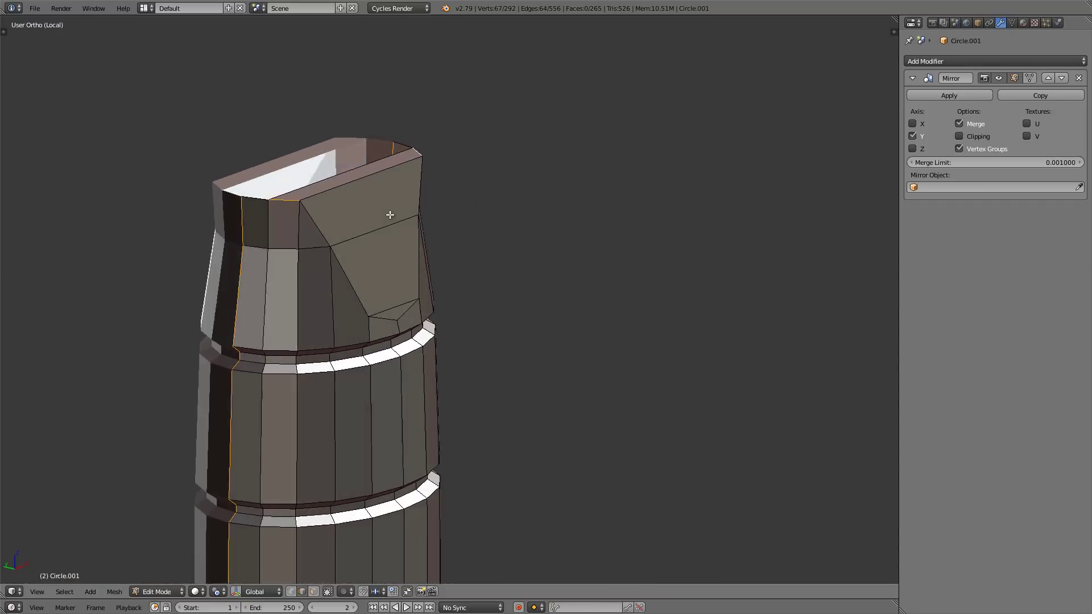
middle_click_drag(354, 234, 355, 193)
scroll(364, 145, "up", 4)
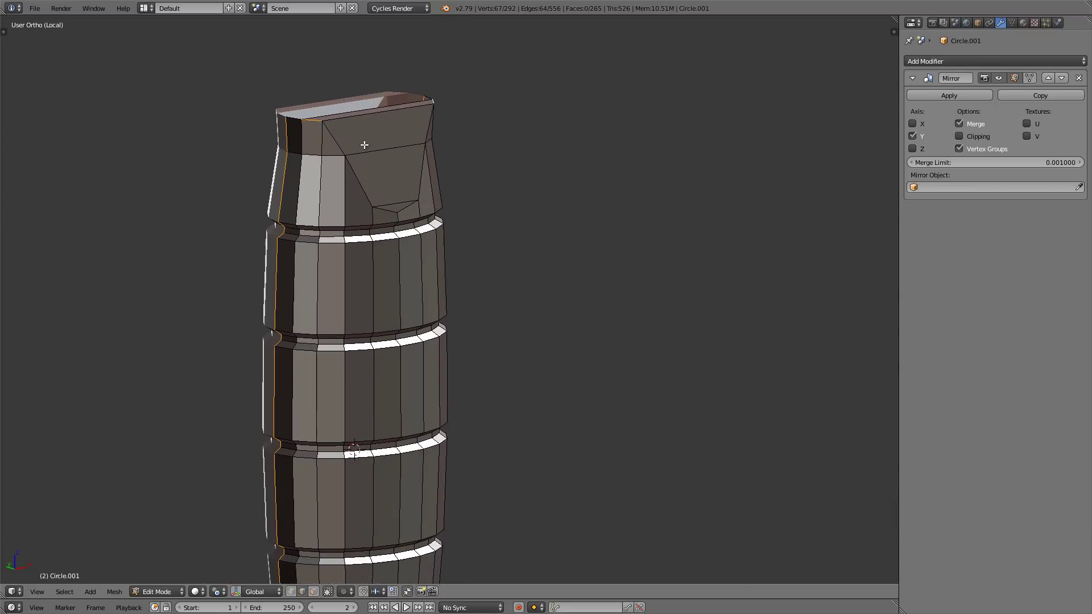
- Mark the selected handle edges as seams, then deselect all to inspect them
key("ctrl+e")
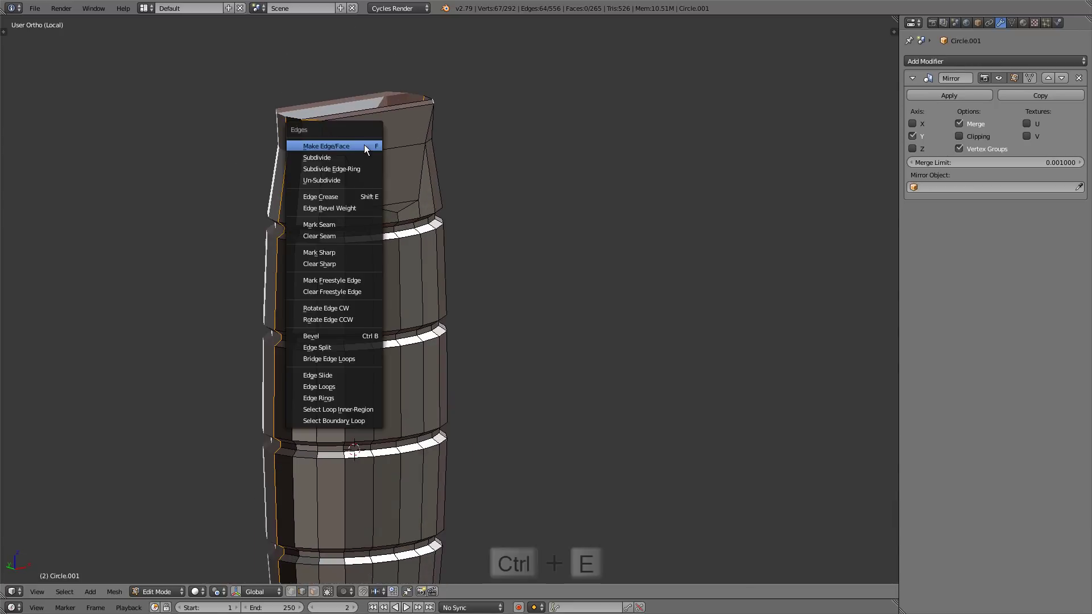
left_click(358, 226)
key("a")
middle_click_drag(280, 163, 303, 281)
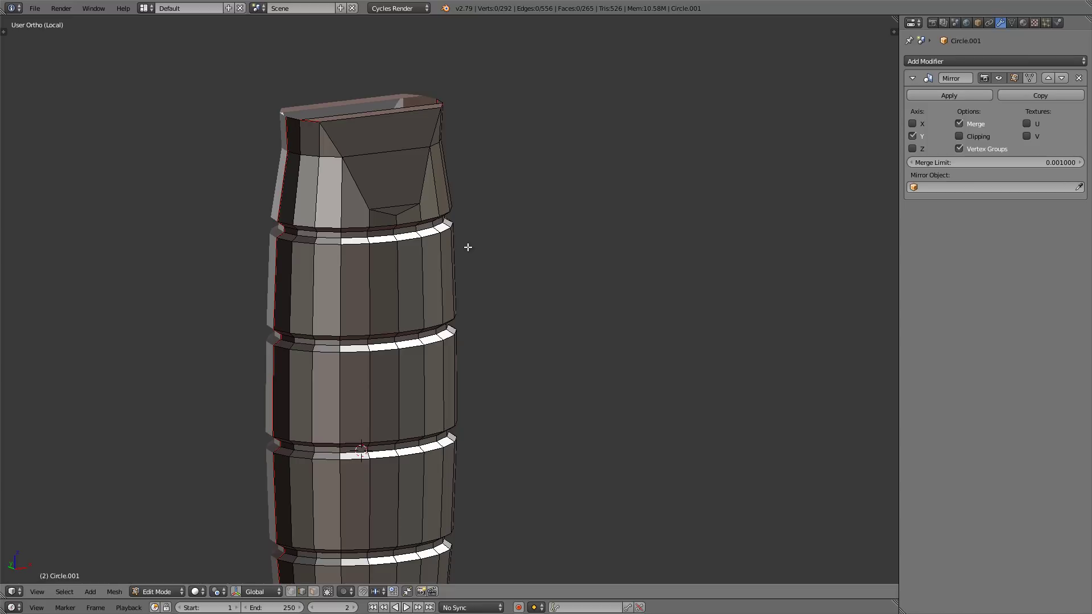
scroll(467, 246, "down", 3)
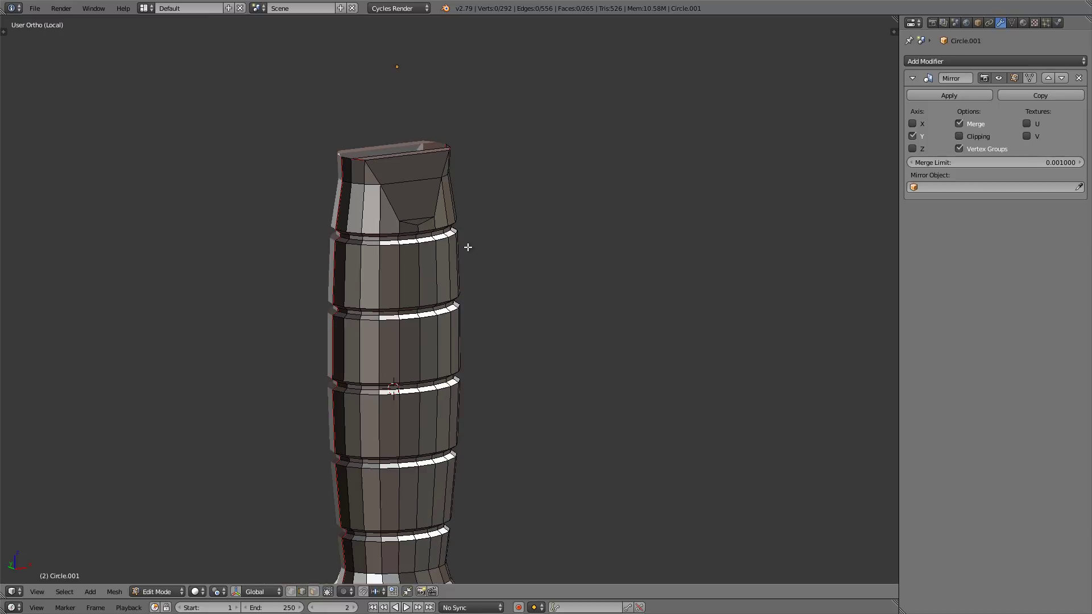
- Apply the handle's Mirror modifier and select the whole mesh in Edit Mode
key("Tab")
middle_click_drag(459, 285, 499, 251, "shift")
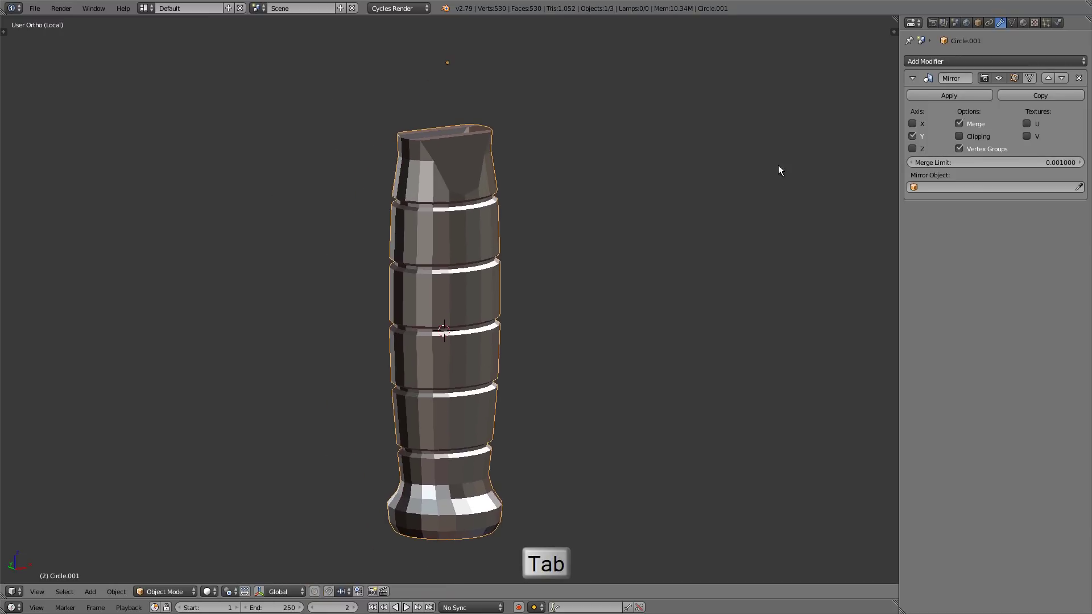
left_click(953, 94)
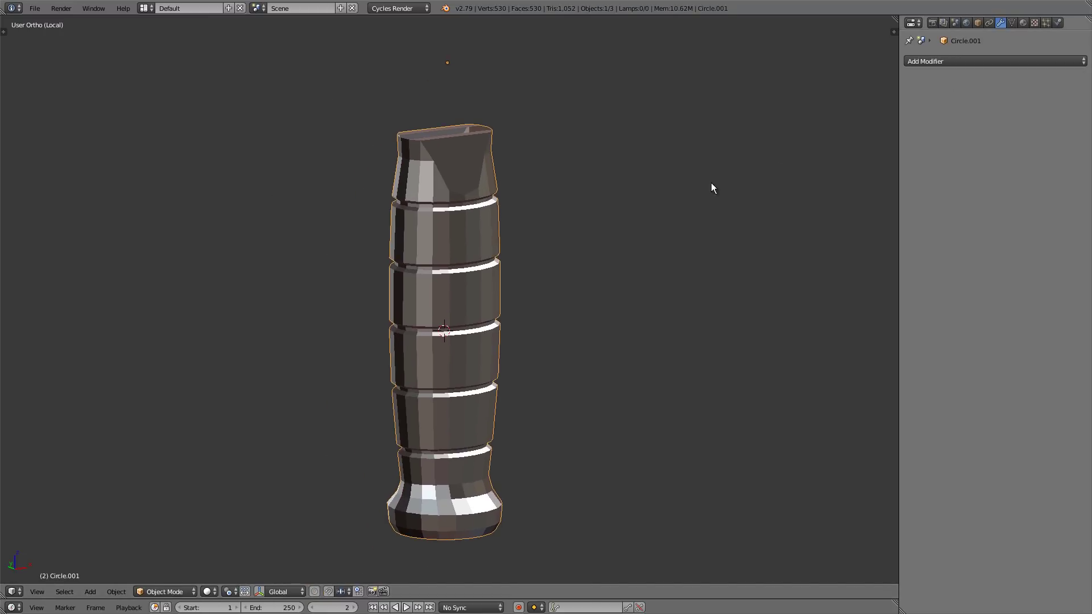
key("Tab")
scroll(438, 152, "up", 3)
scroll(438, 152, "up", 3)
middle_click_drag(438, 152, 483, 171)
key("a")
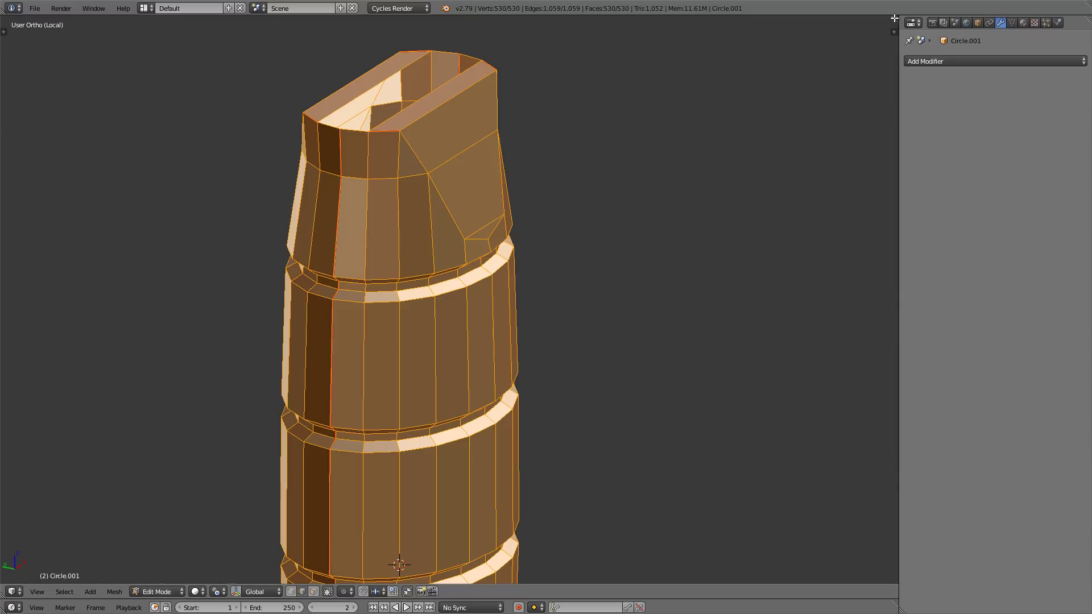
- Split the view and turn the right area into the UV/Image Editor
left_click_drag(895, 18, 489, 39)
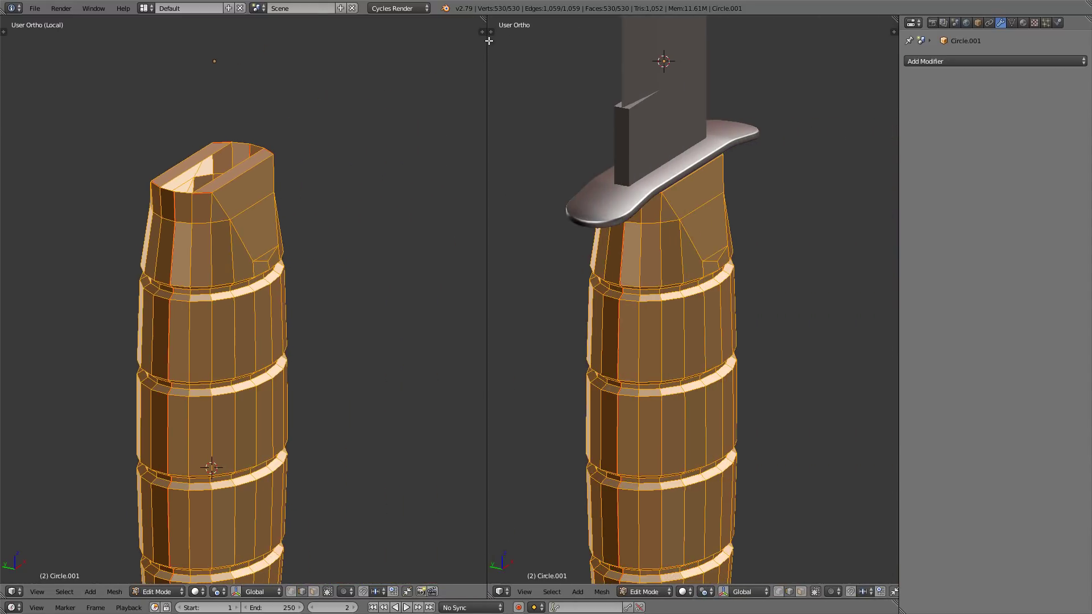
left_click(506, 592)
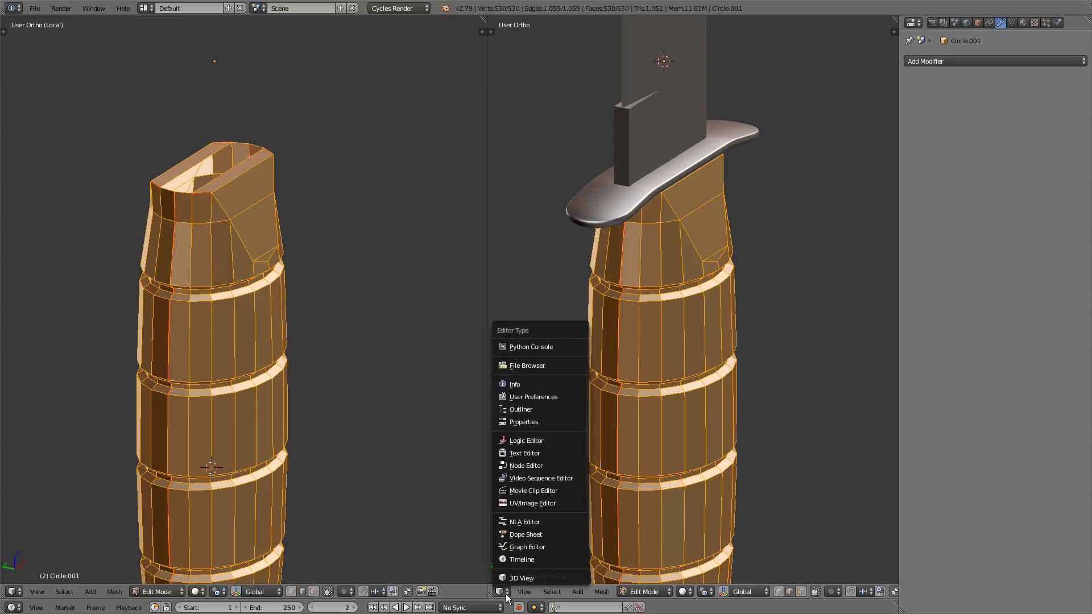
left_click(559, 504)
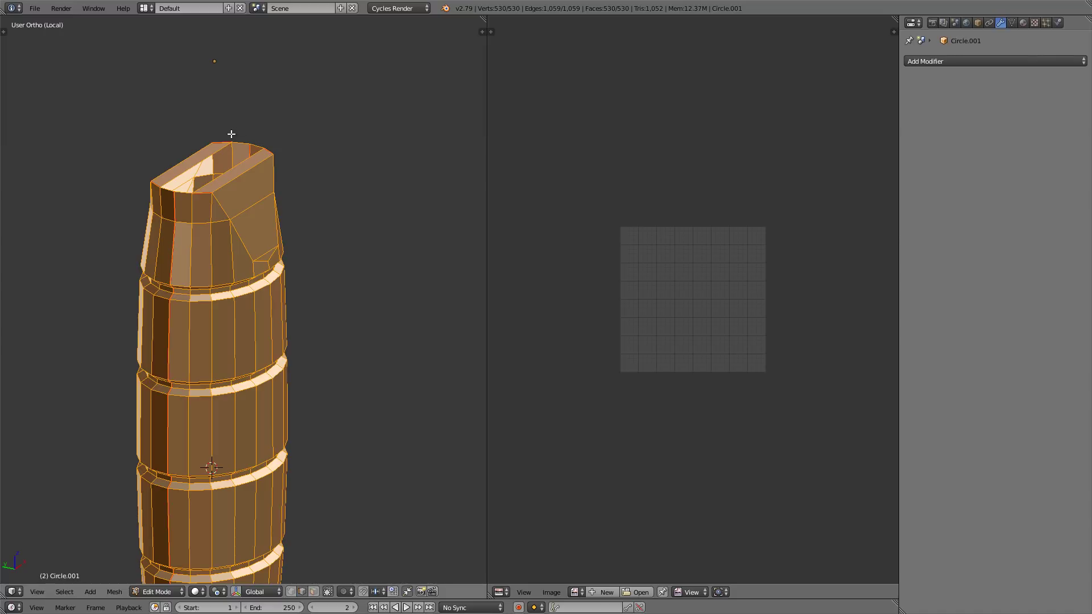
- Unwrap the handle into two long UV strips plus a round cap, then return to Object Mode
key("u")
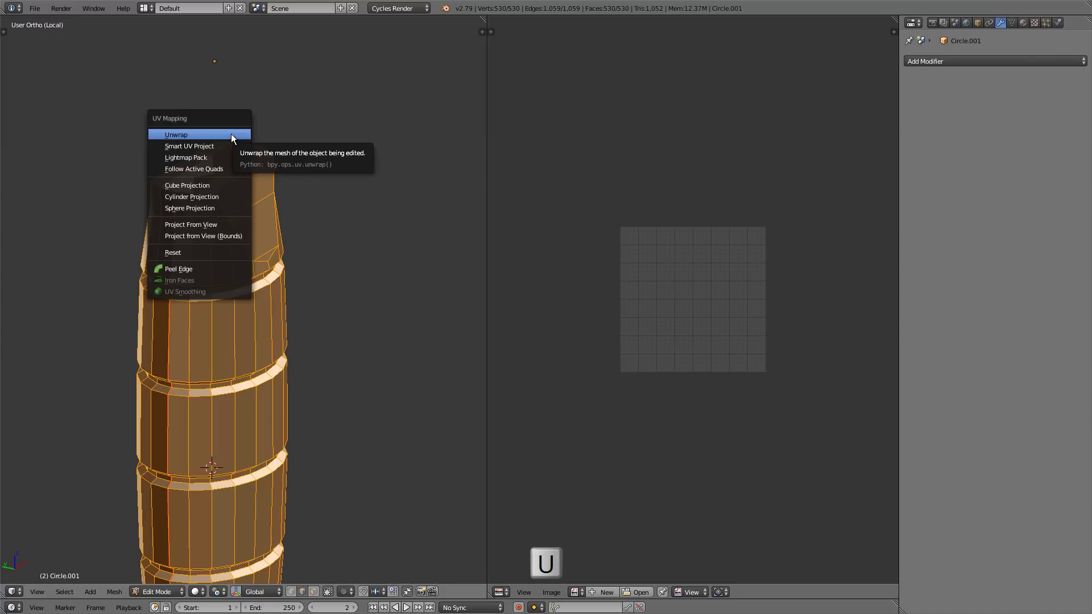
left_click(231, 134)
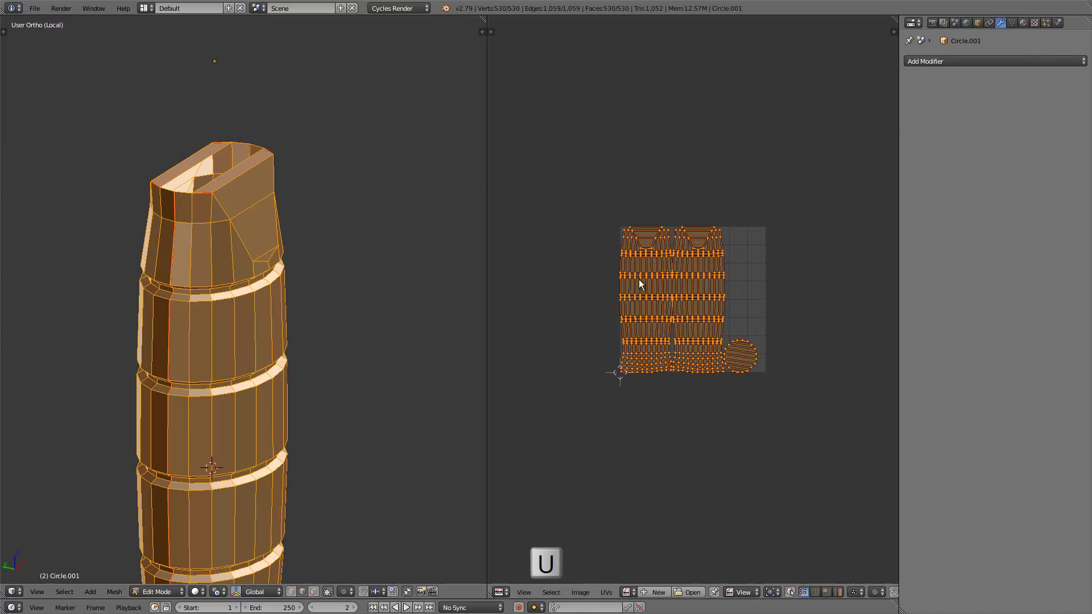
scroll(687, 288, "up", 4)
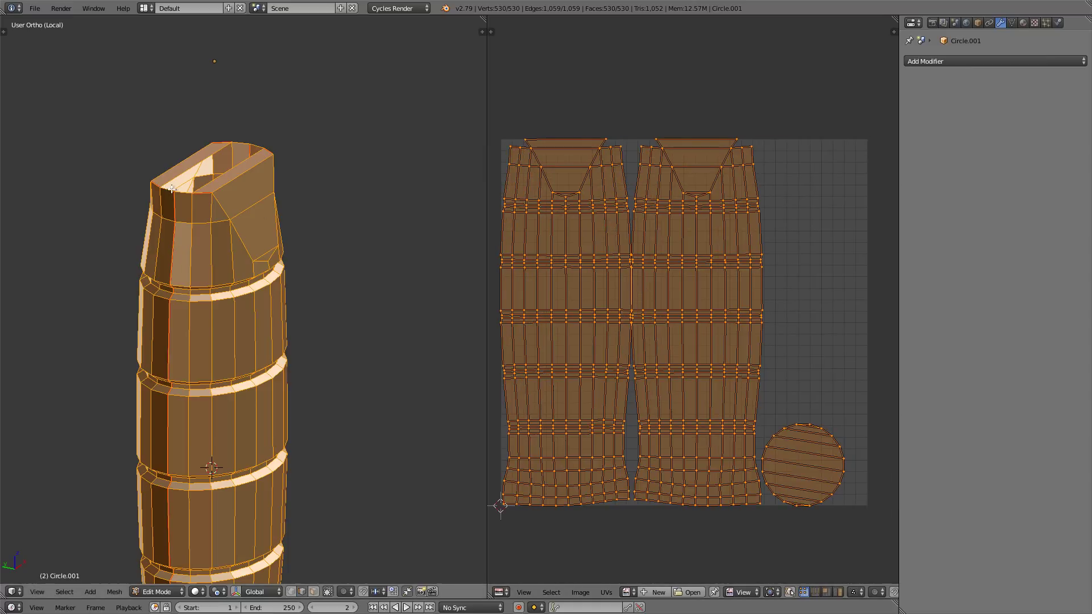
scroll(643, 283, "up", 1)
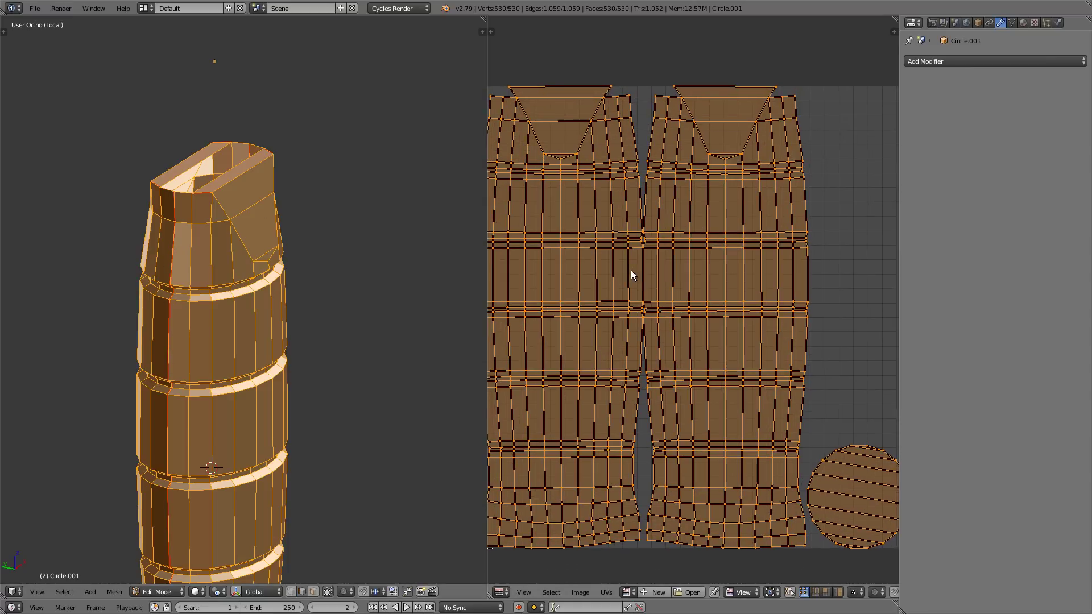
scroll(711, 171, "up", 2)
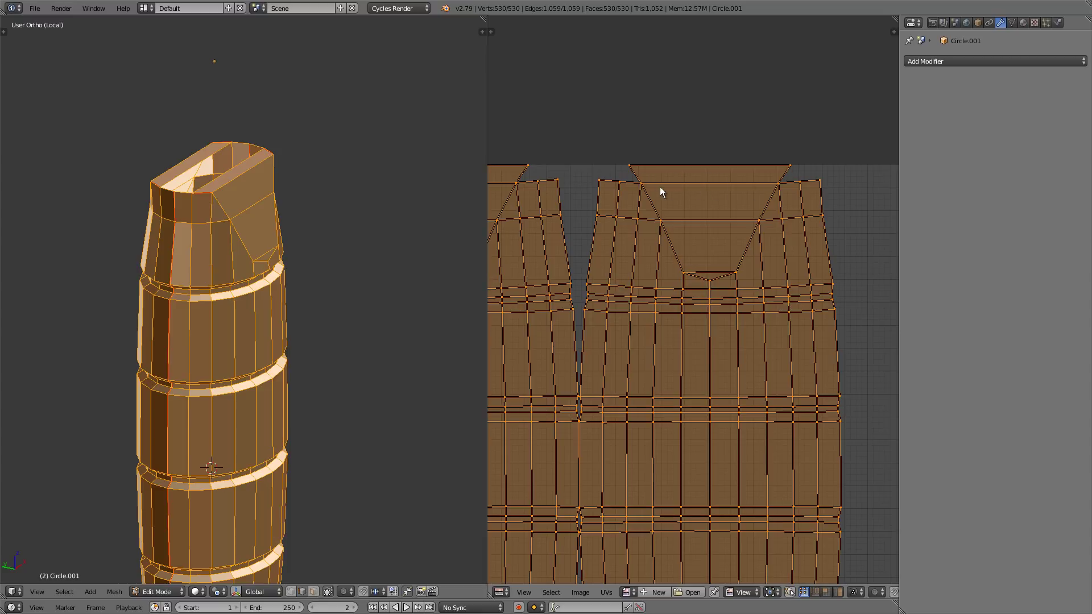
scroll(731, 305, "down", 2)
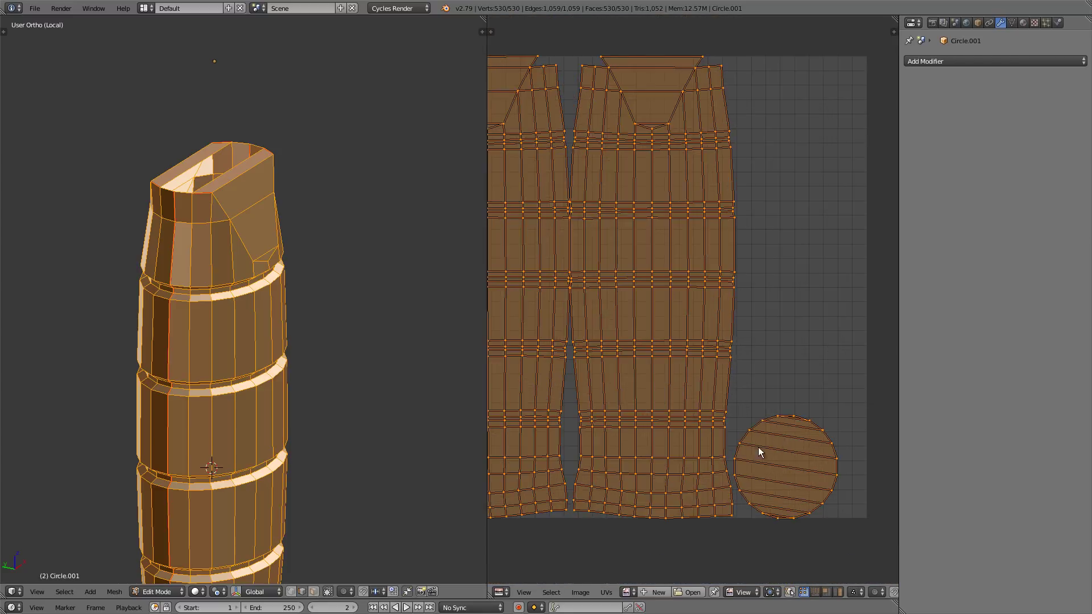
scroll(762, 449, "down", 1)
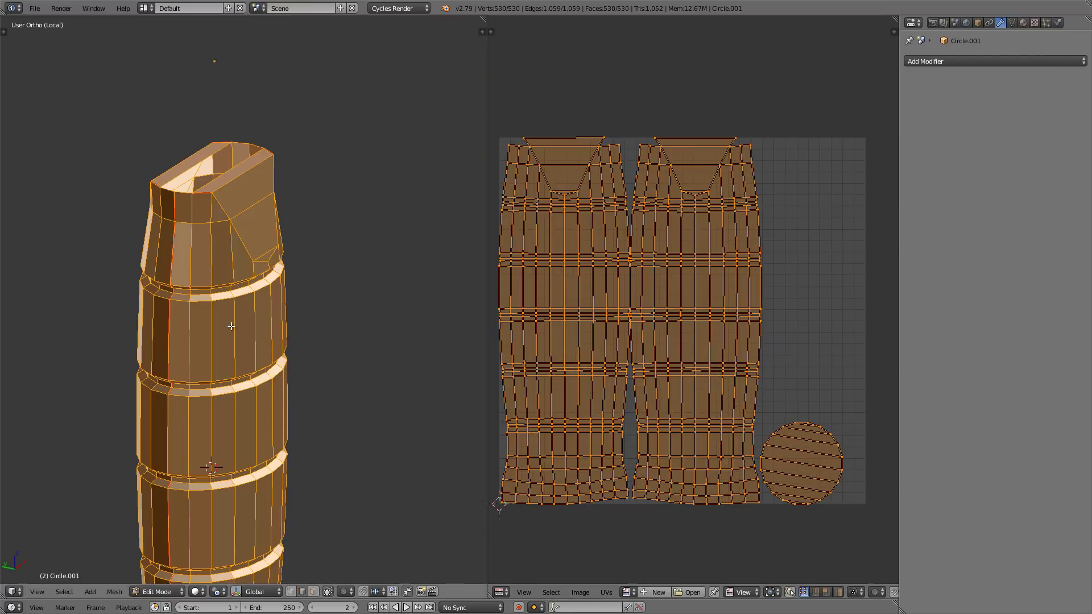
key("Tab")
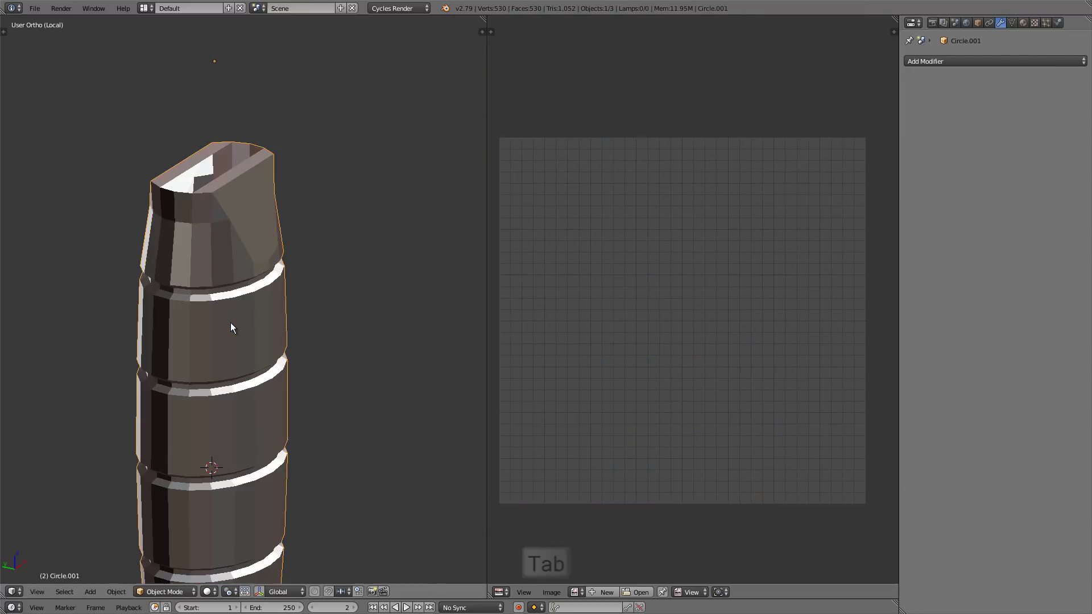
scroll(231, 323, "down", 1)
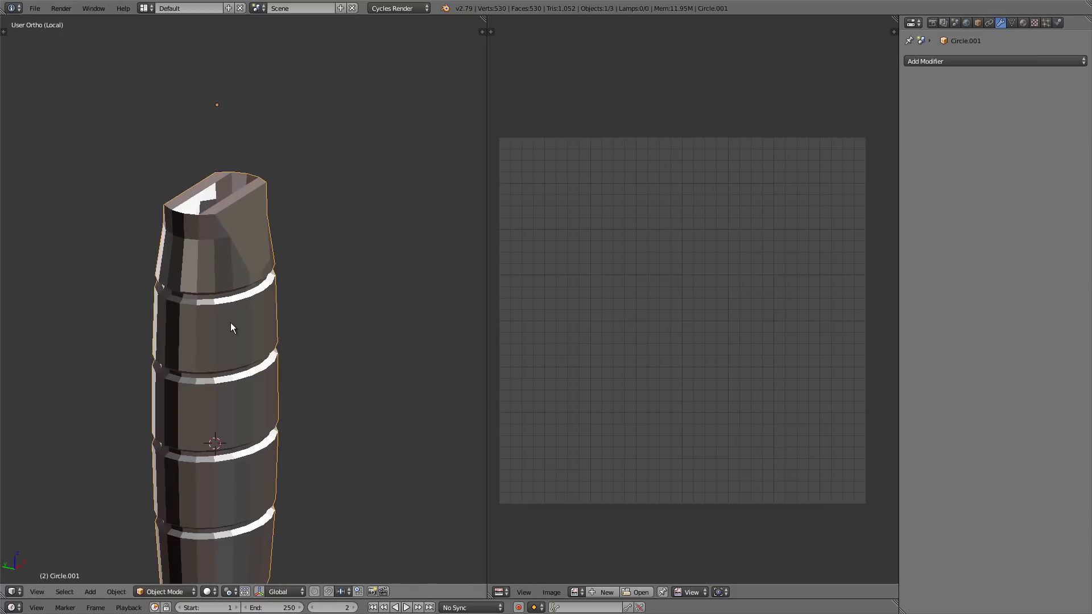
- Select the handguard, isolate it in local view, and widen the 3D view area
key("KP_Divide")
middle_click_drag(239, 281, 291, 296)
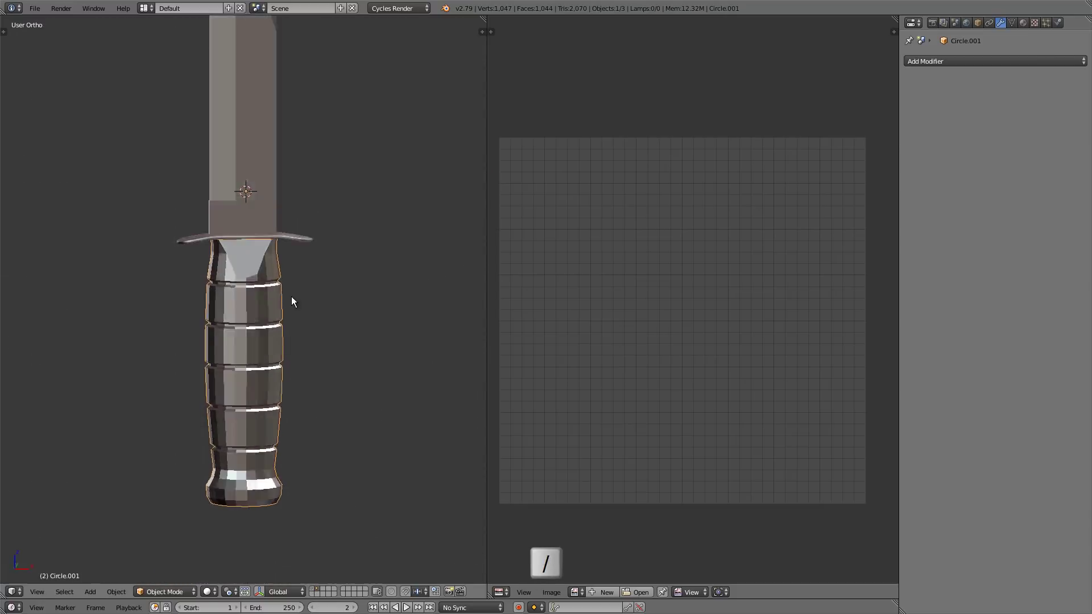
scroll(295, 240, "up", 5)
right_click(309, 223)
key("KP_Decimal")
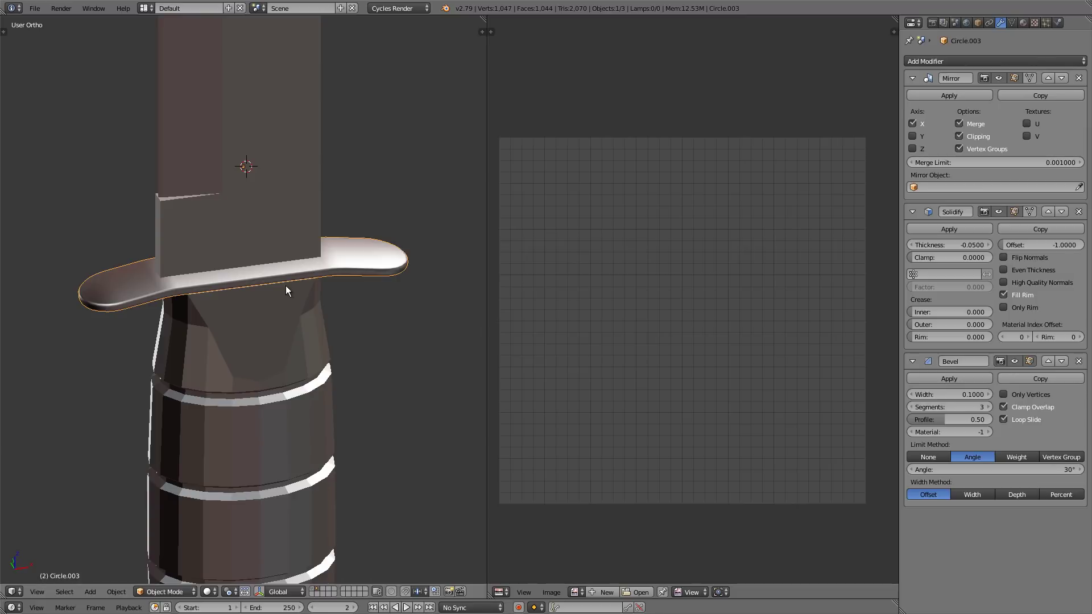
key("KP_Divide")
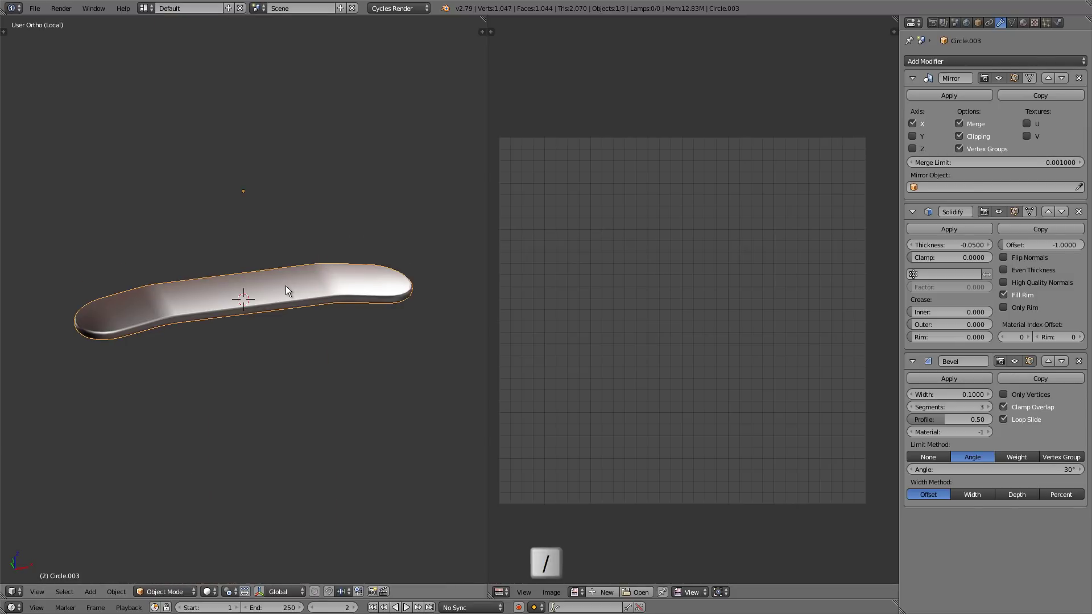
middle_click_drag(286, 285, 249, 293)
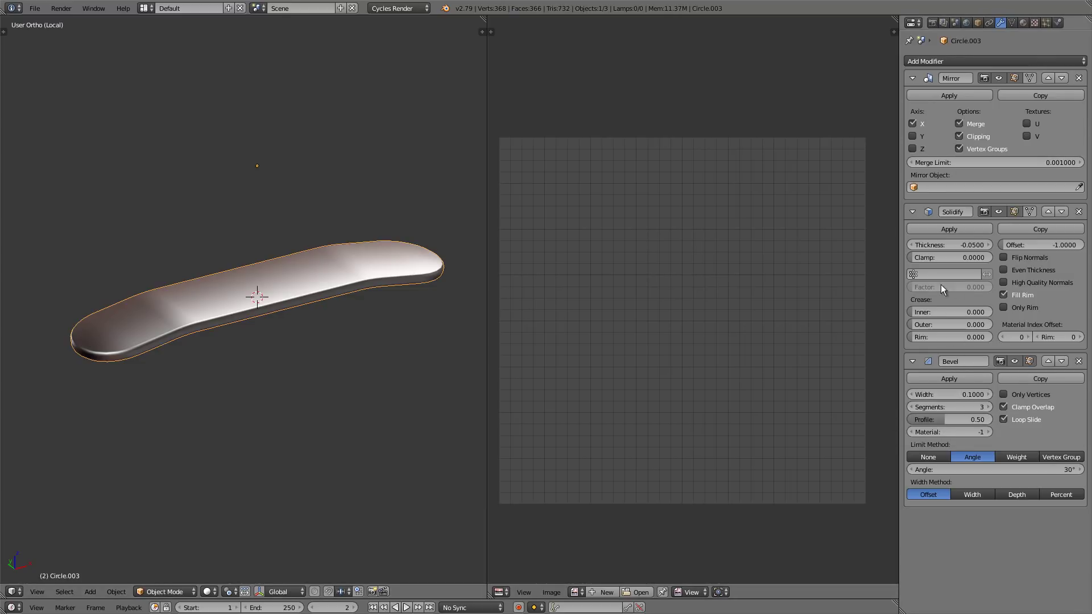
left_click_drag(488, 216, 776, 227)
- Apply the guard's Mirror and Solidify modifiers in wireframe view
key("z")
scroll(610, 260, "up", 6)
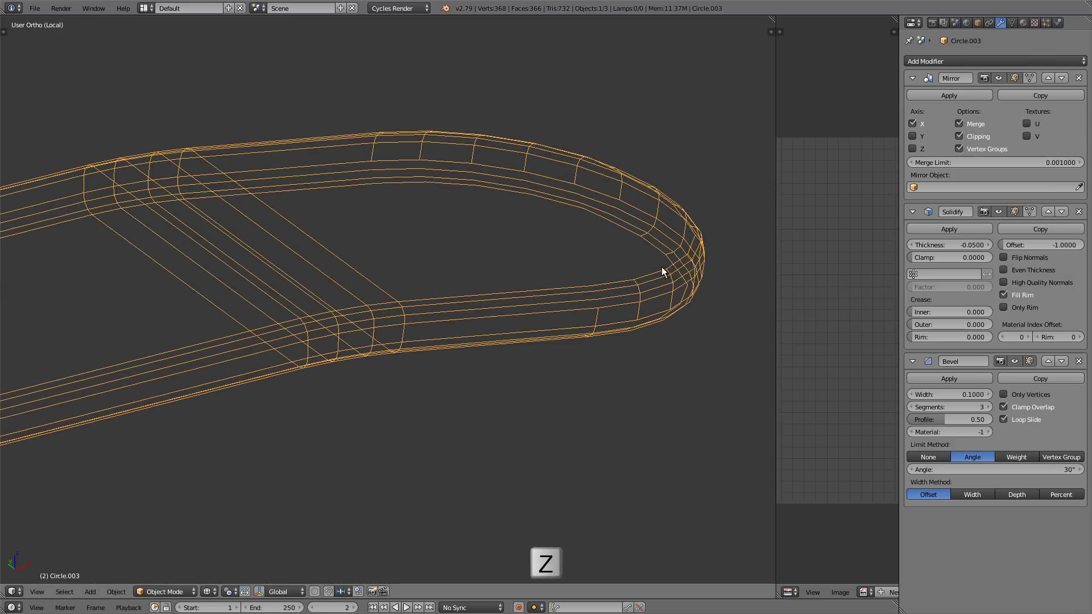
middle_click_drag(592, 255, 465, 273, "shift")
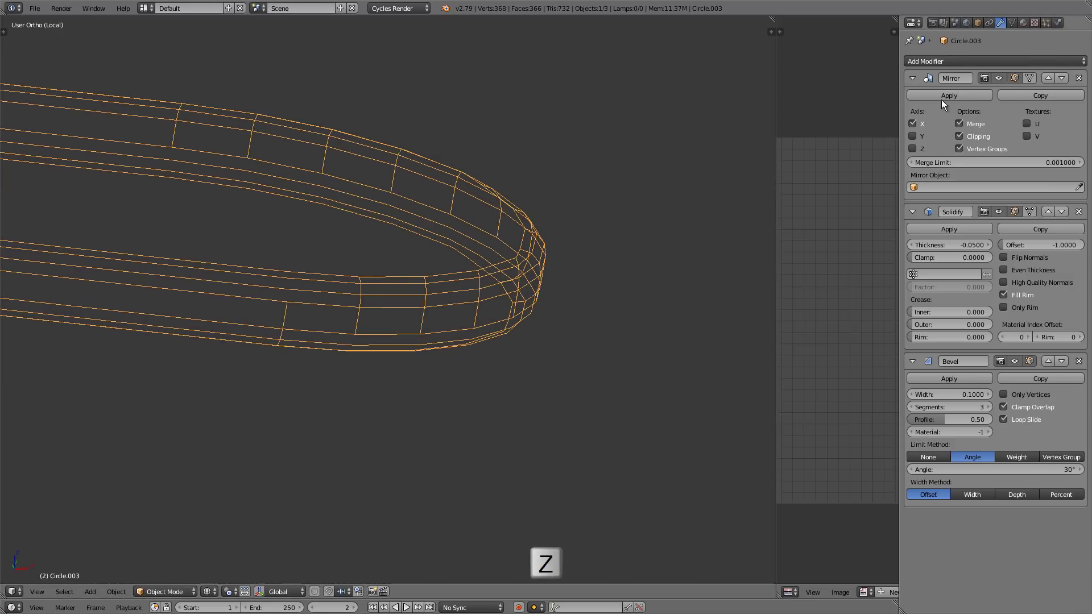
left_click(949, 95)
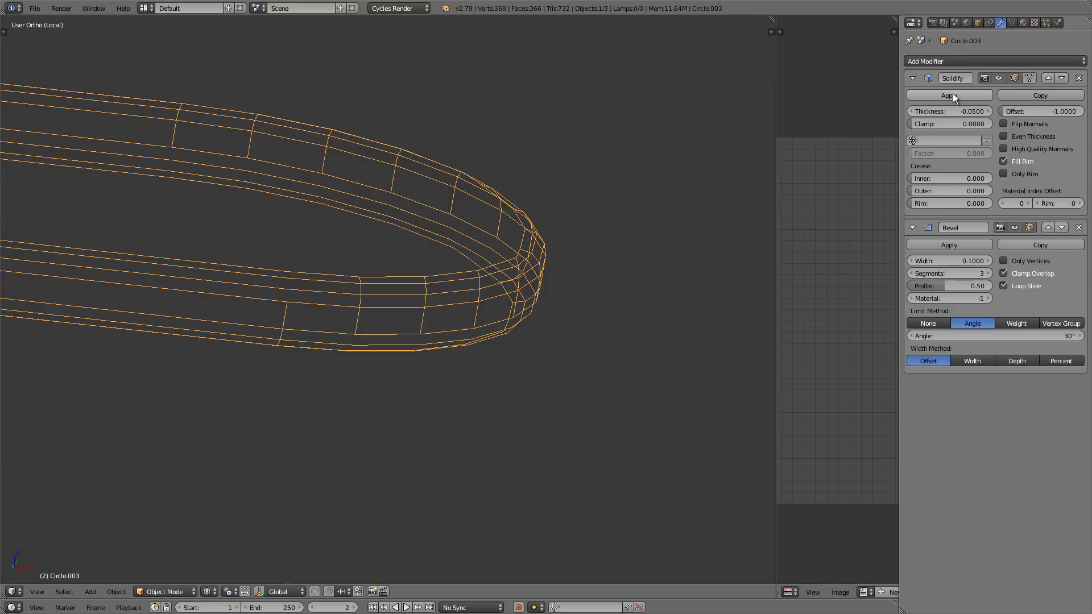
left_click(953, 94)
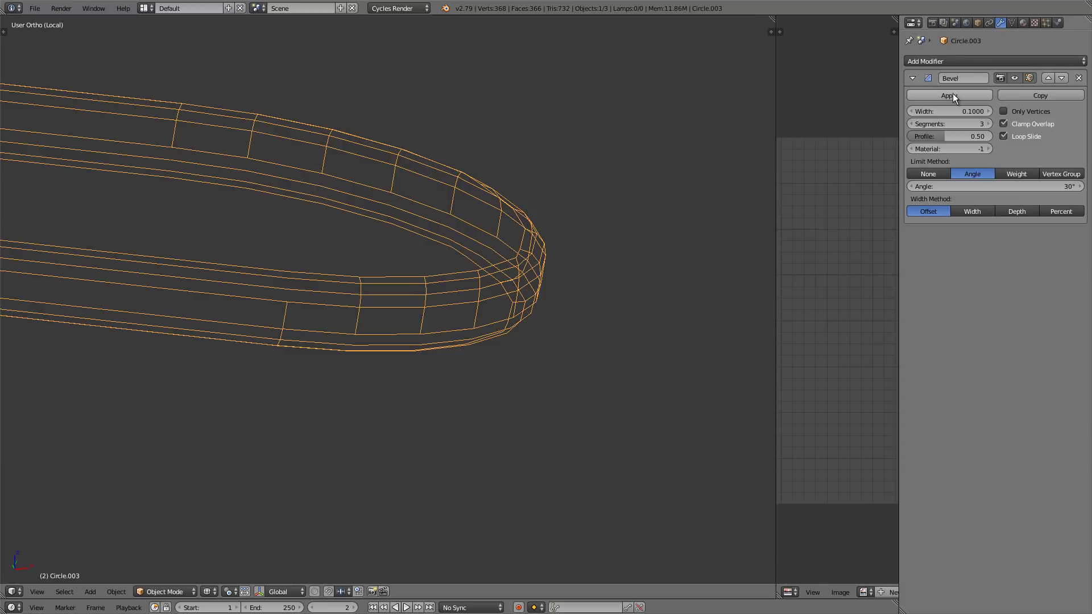
- Reduce the Bevel modifier to 1 segment and apply it
left_click(912, 124)
left_click(912, 123)
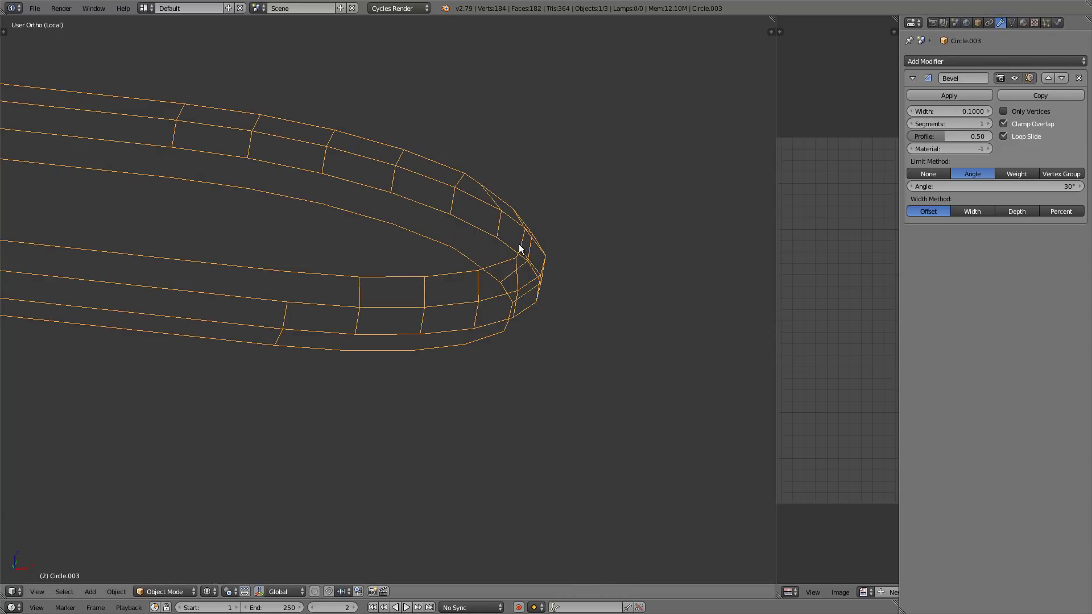
mouse_move(518, 244)
middle_mouse_down()
mouse_move(503, 236)
mouse_move(503, 220)
mouse_move(509, 254)
middle_mouse_up()
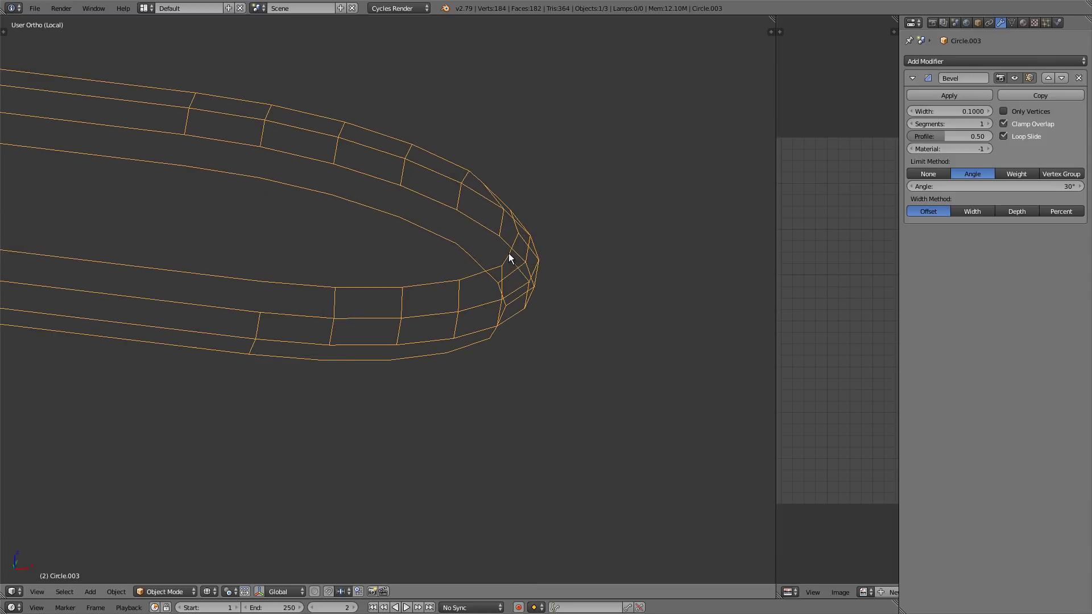
left_click(954, 94)
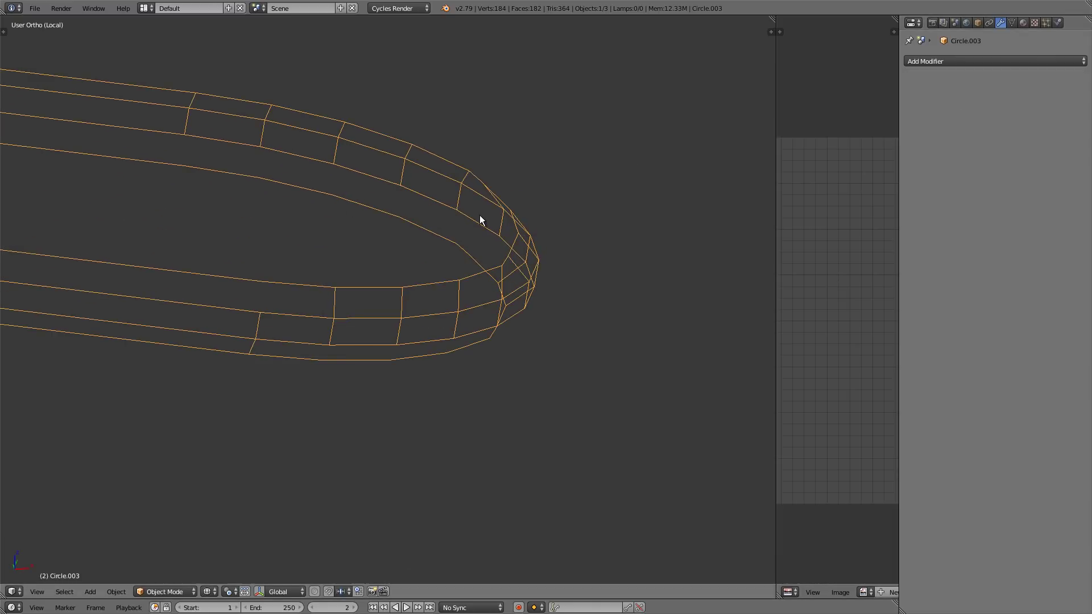
- In Edit Mode, select the guard's rim edge loop and mark it as a seam
key("Tab")
mouse_move(479, 215)
middle_mouse_down()
mouse_move(437, 231)
mouse_move(373, 166)
mouse_move(446, 273)
mouse_move(333, 276)
mouse_move(446, 287)
middle_mouse_up()
key("z")
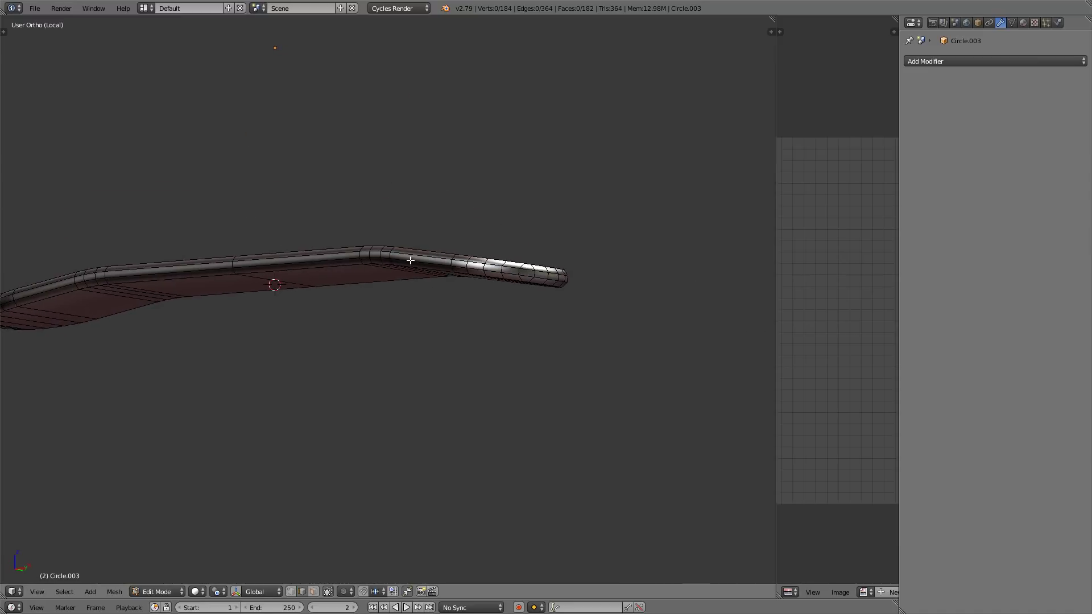
middle_click_drag(410, 260, 412, 237)
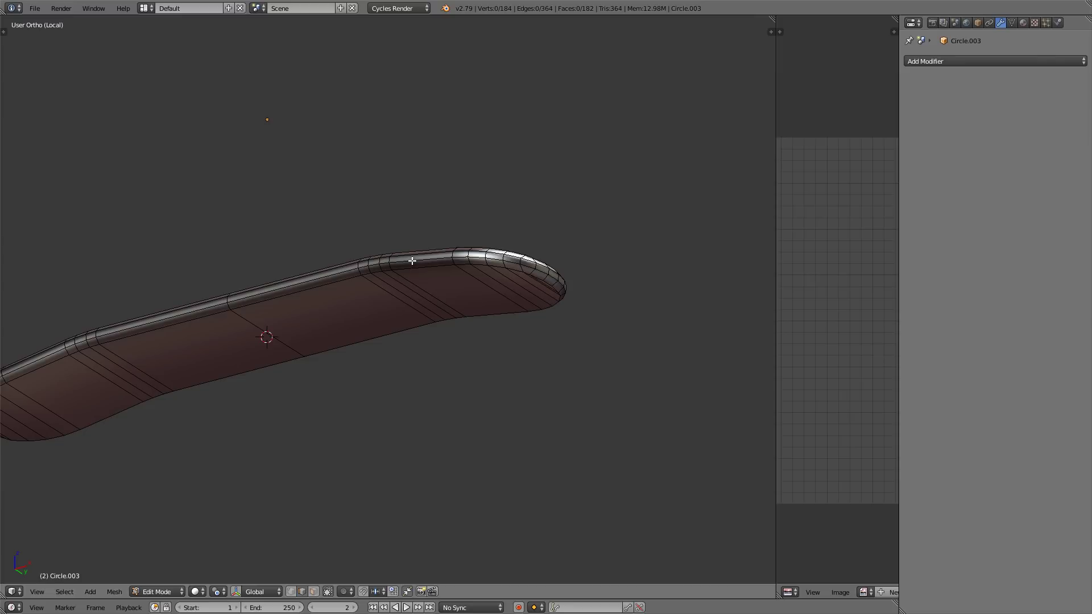
scroll(438, 262, "up", 2)
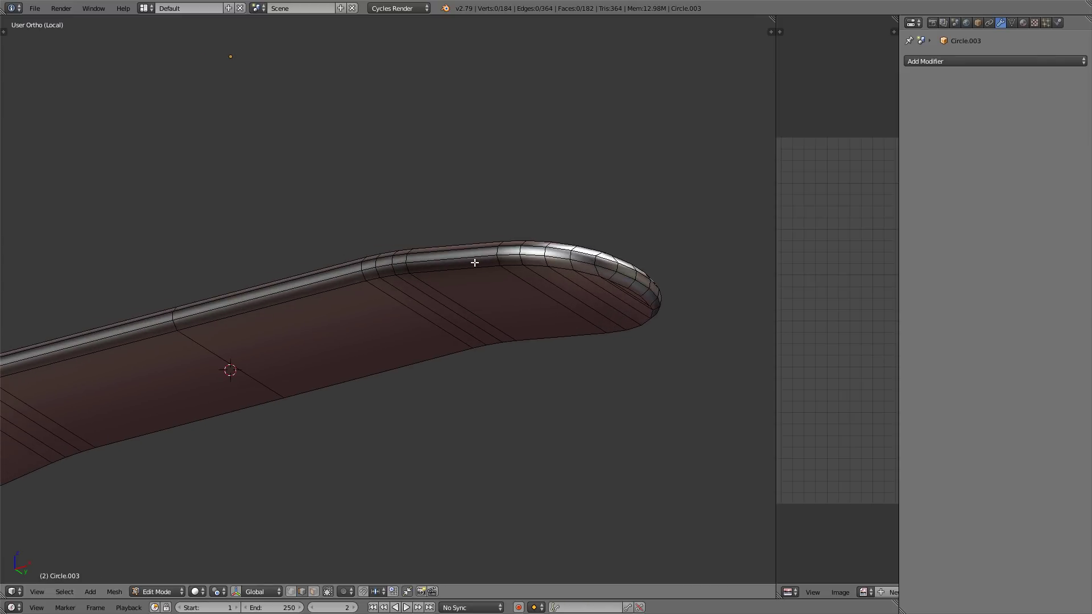
scroll(474, 262, "up", 2)
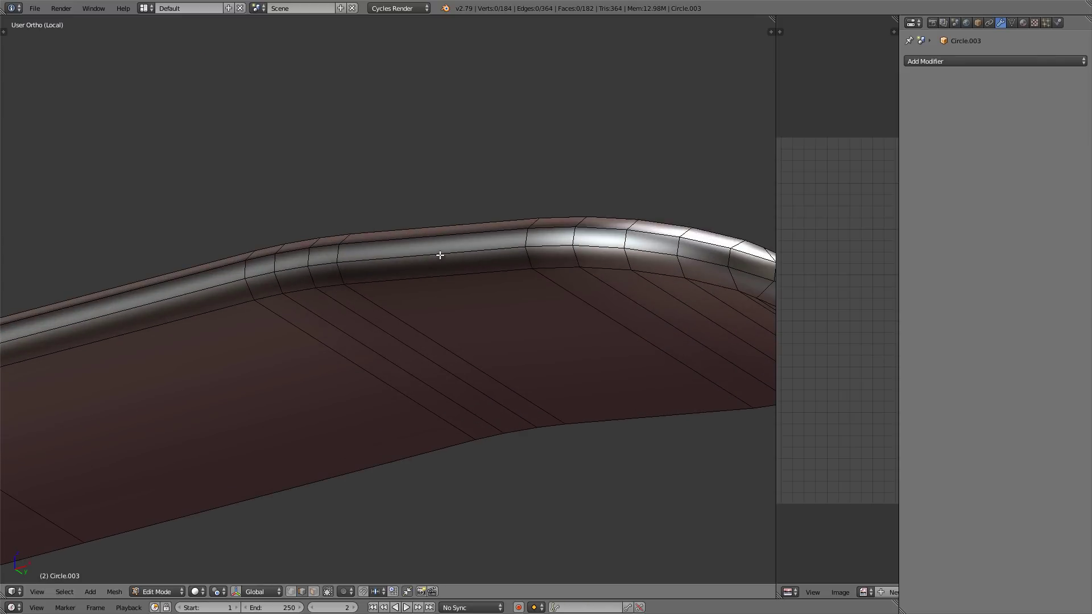
right_click(439, 255, "alt")
middle_click_drag(439, 254, 485, 304)
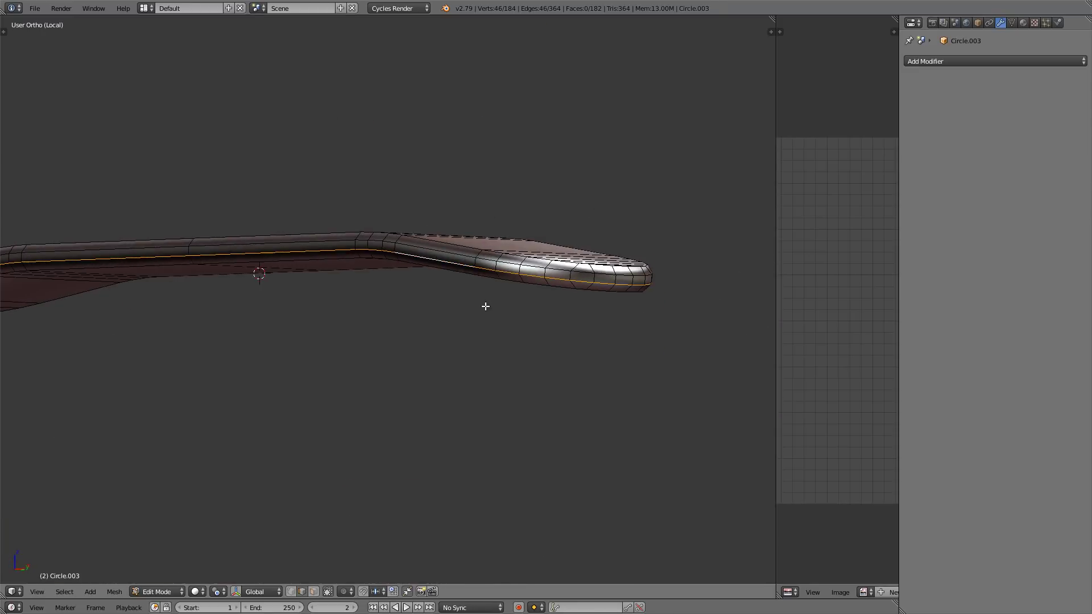
key("ctrl+e")
left_click(525, 291)
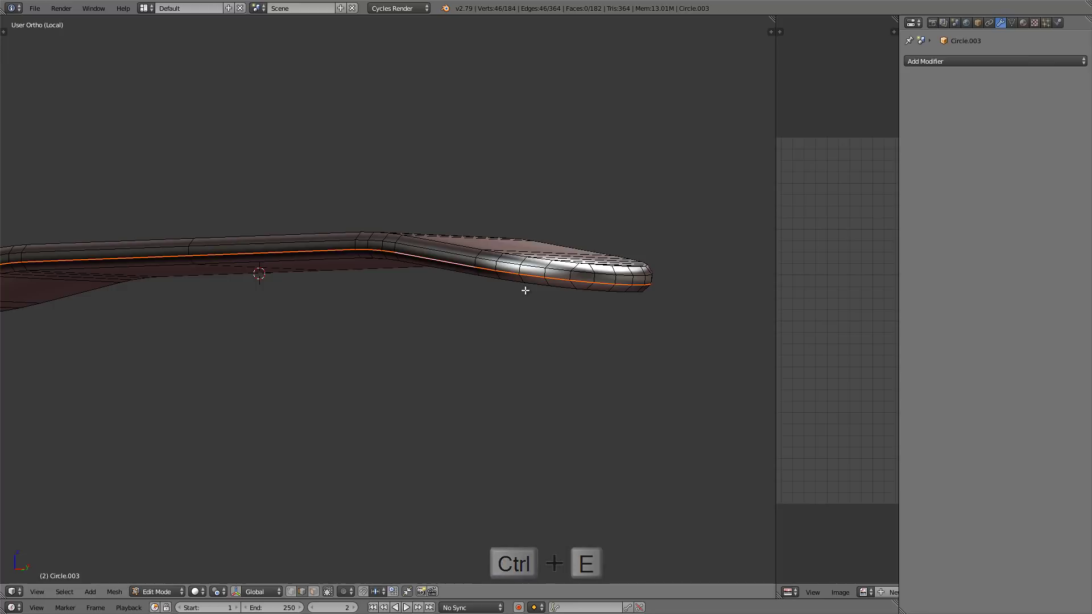
- Select the entire handguard mesh and unwrap it into UV islands
key("a")
key("a")
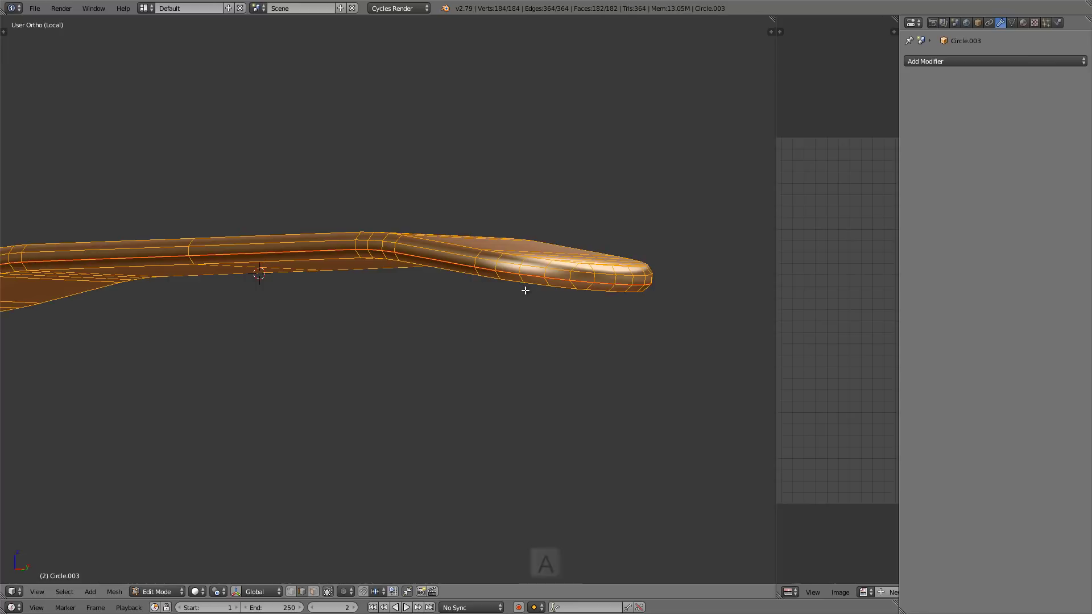
key("u")
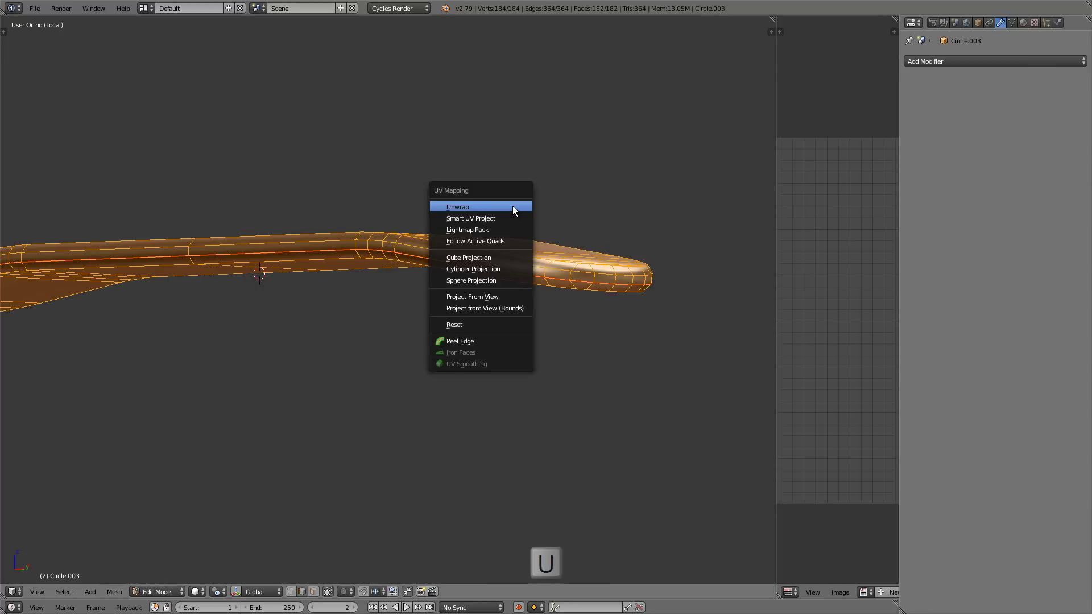
left_click(512, 206)
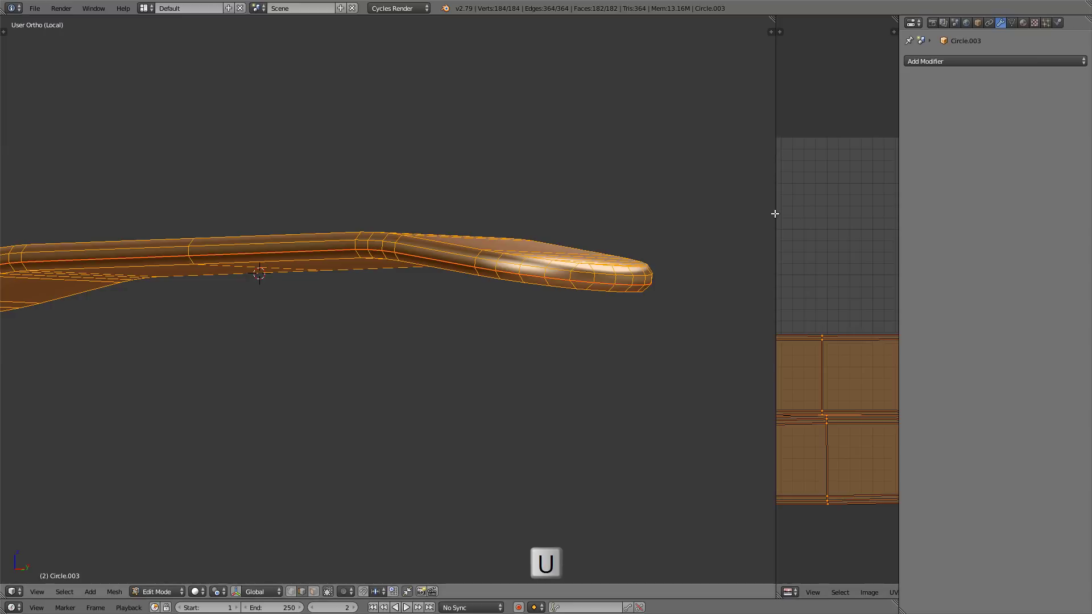
- Widen the UV editor to show the guard's islands, frame the mesh, and return to Object Mode
left_click_drag(777, 211, 470, 211)
middle_click_drag(673, 312, 671, 265)
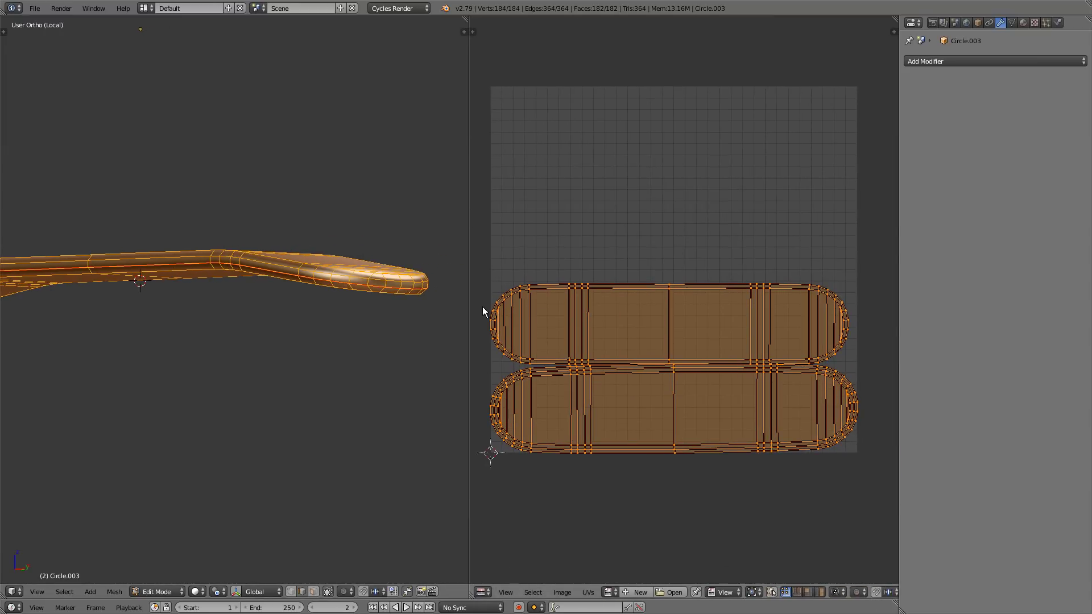
key("KP_Decimal")
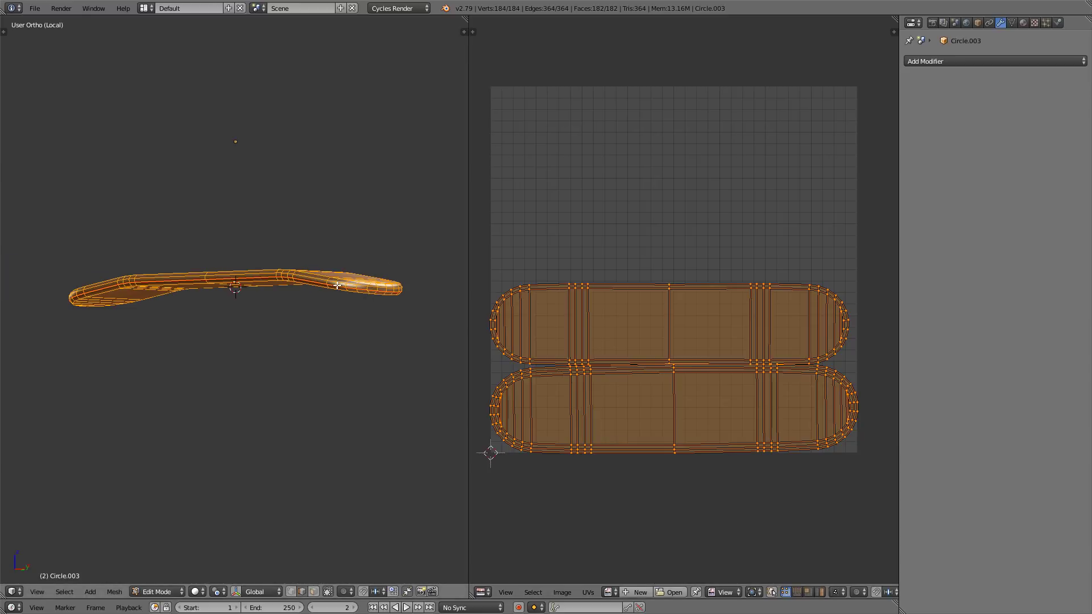
key("Tab")
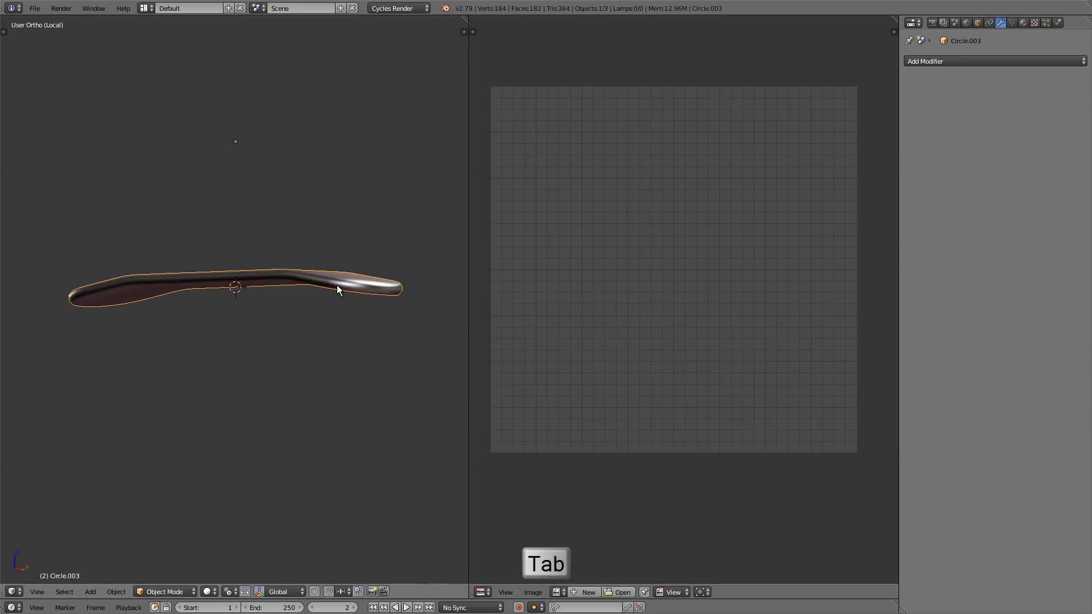
- Exit local view to show the whole knife, select the blade and apply its Mirror modifier
key("KP_Divide")
middle_click_drag(337, 285, 296, 360)
scroll(299, 374, "down", 2)
right_click(277, 390)
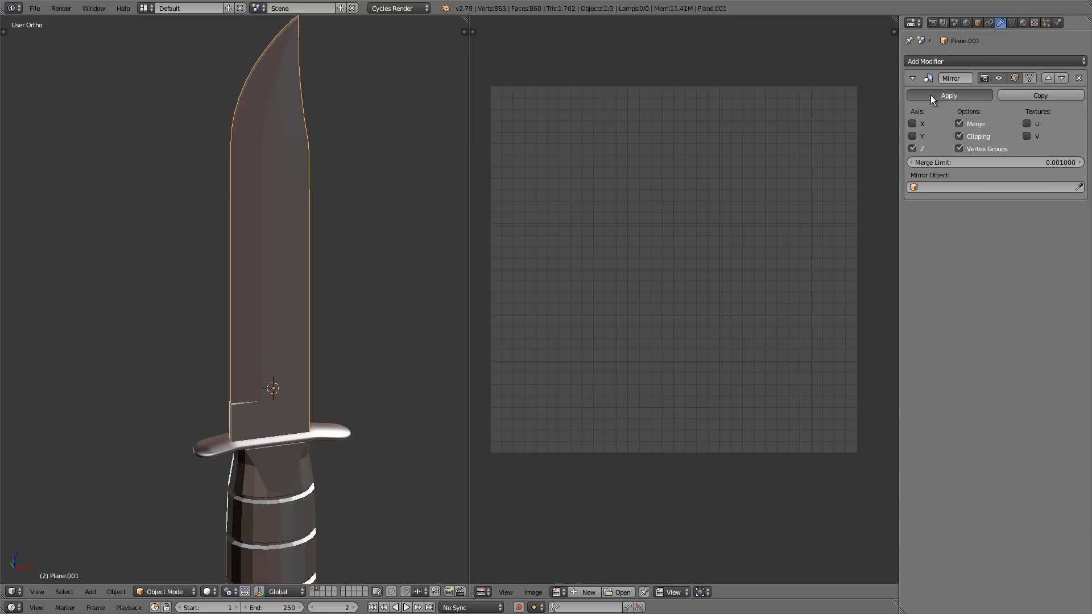
left_click(949, 95)
- In the blade's Edit Mode, select its side edge loop and add a vertical edge
key("Tab")
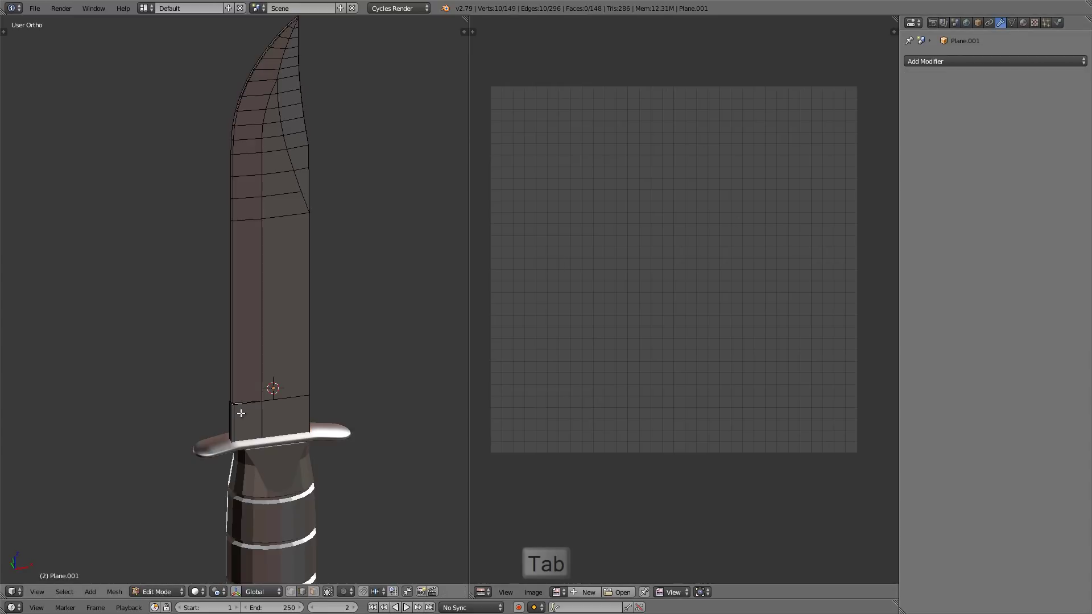
scroll(244, 399, "up", 3)
middle_click_drag(285, 222, 251, 278)
scroll(239, 279, "up", 1)
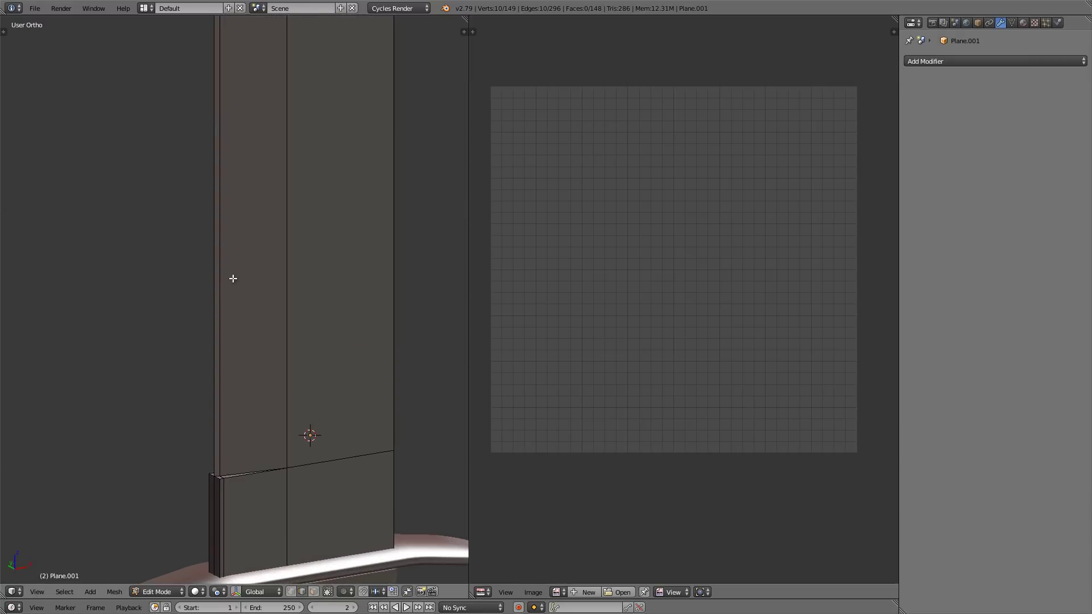
right_click(210, 244, "alt+shift")
scroll(239, 214, "down", 3)
middle_click_drag(259, 194, 244, 244)
scroll(195, 284, "up", 5)
scroll(293, 285, "down", 4)
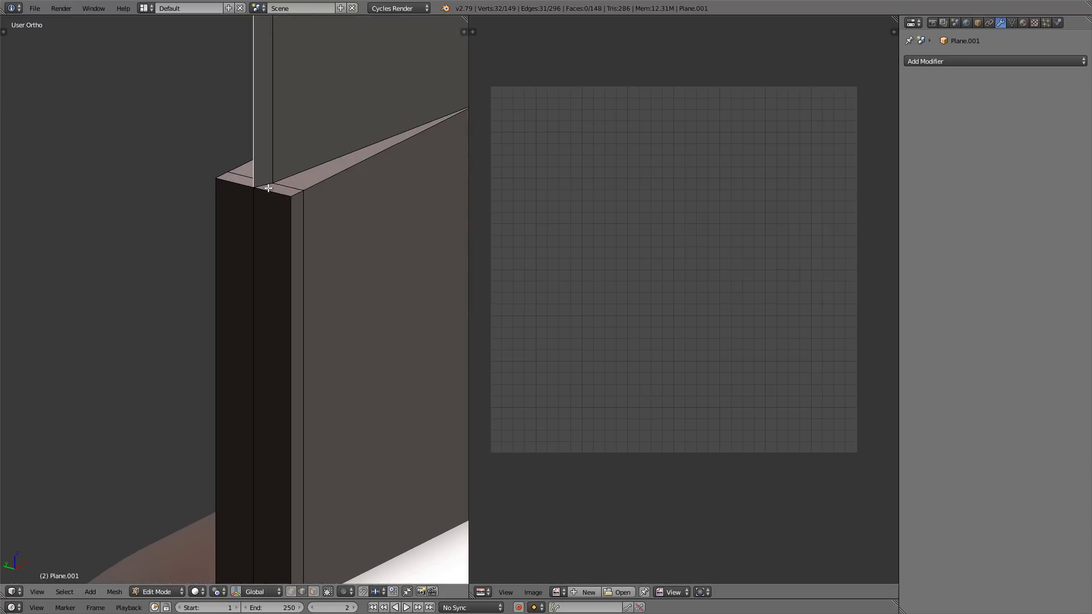
scroll(251, 348, "up", 3)
scroll(273, 274, "up", 2)
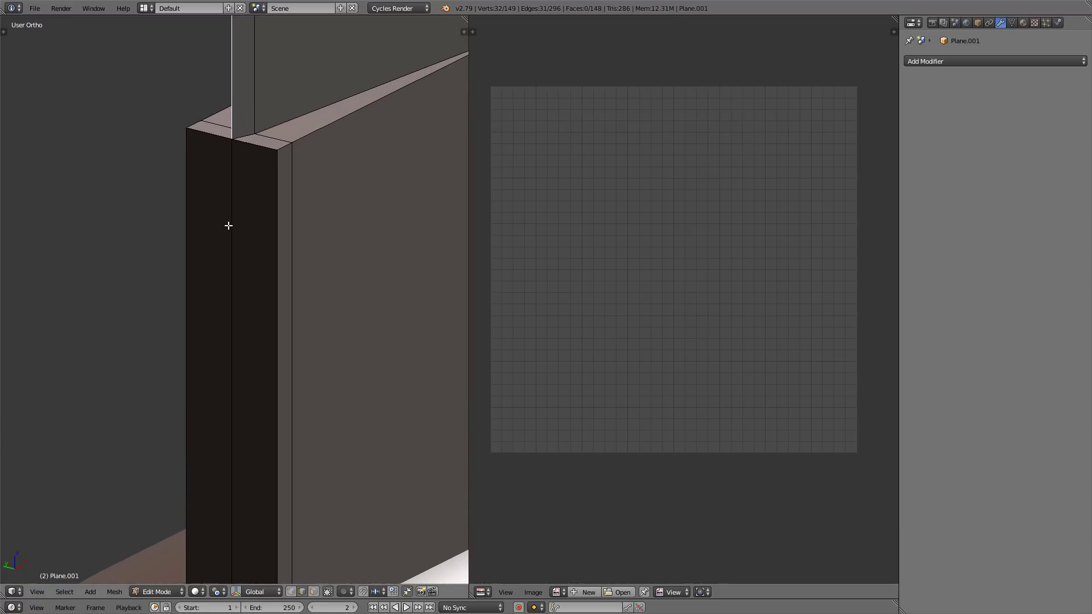
right_click(227, 228, "shift")
scroll(237, 288, "up", 2, "shift")
- Deselect the wrongly picked edge and add the top corner, top-left and left vertical edges
middle_click_drag(279, 227, 248, 223)
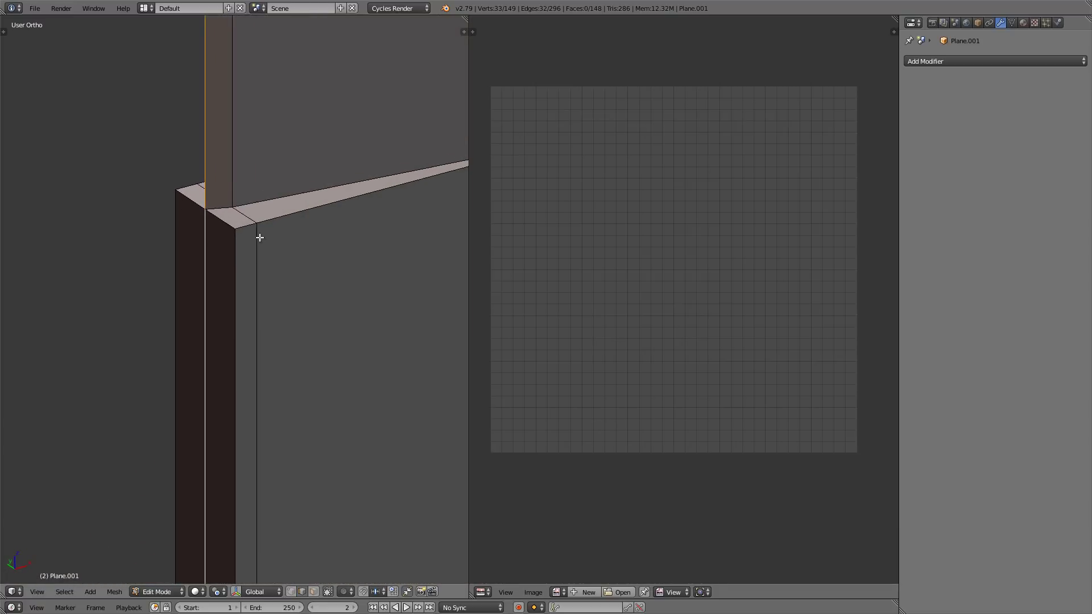
middle_click_drag(232, 410, 233, 236)
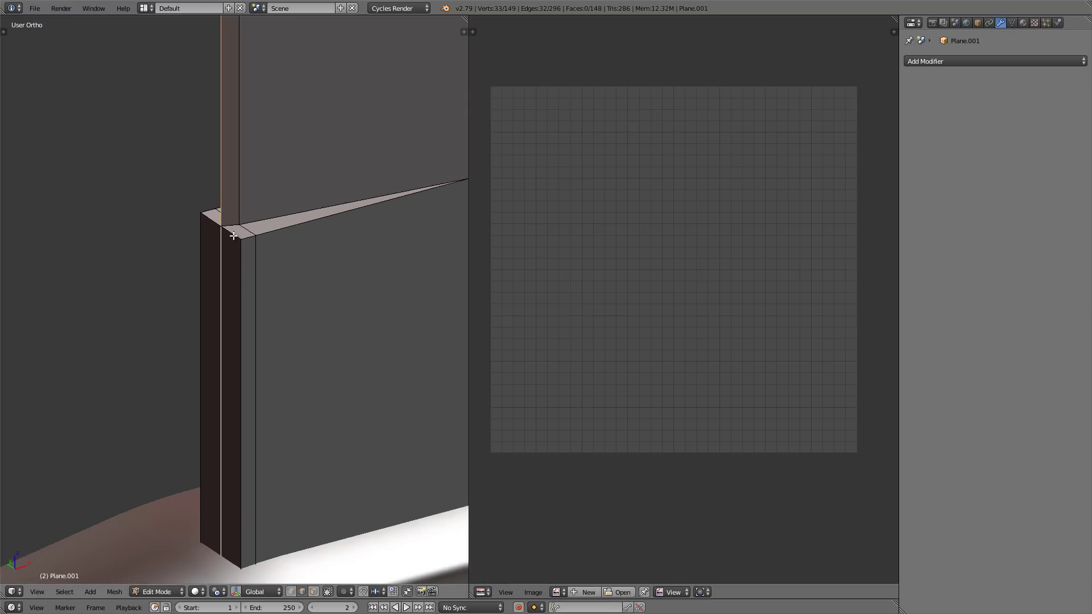
scroll(233, 235, "up", 3)
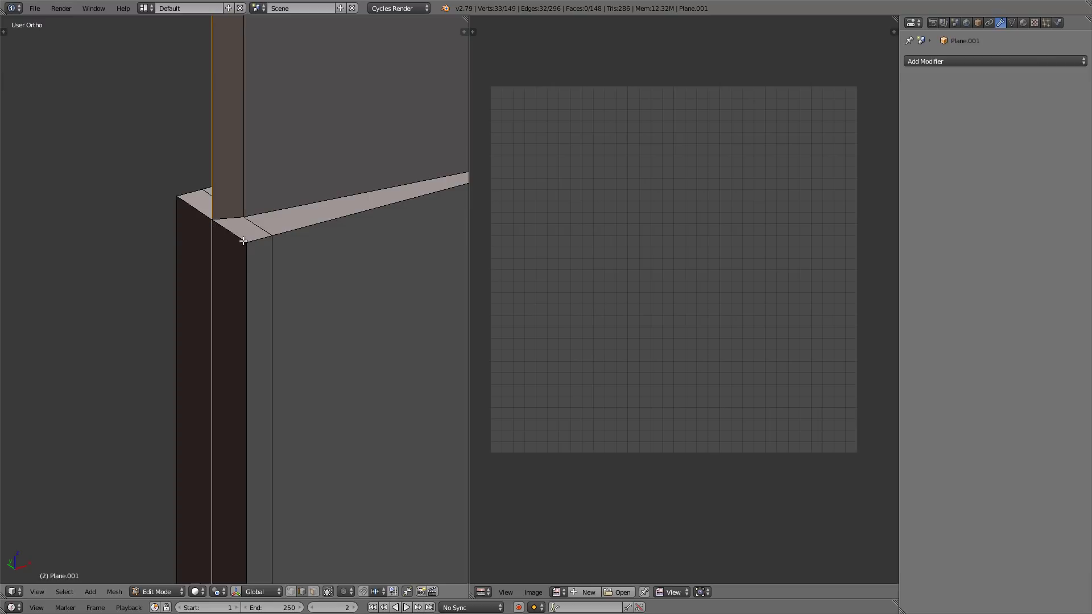
scroll(244, 241, "down", 3)
right_click(226, 290, "shift")
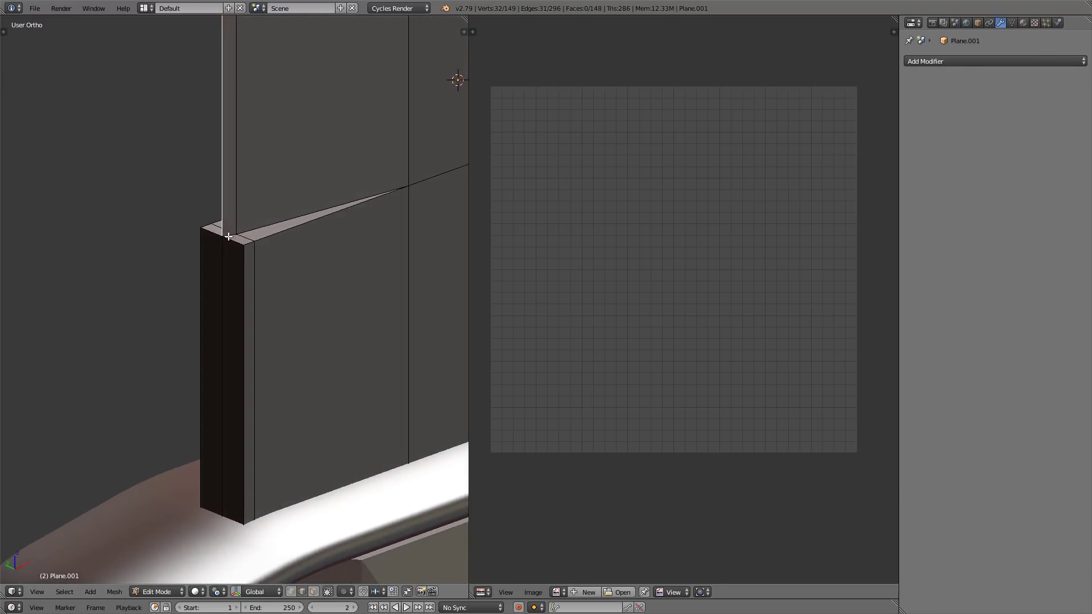
scroll(229, 237, "up", 3)
right_click(236, 253, "shift")
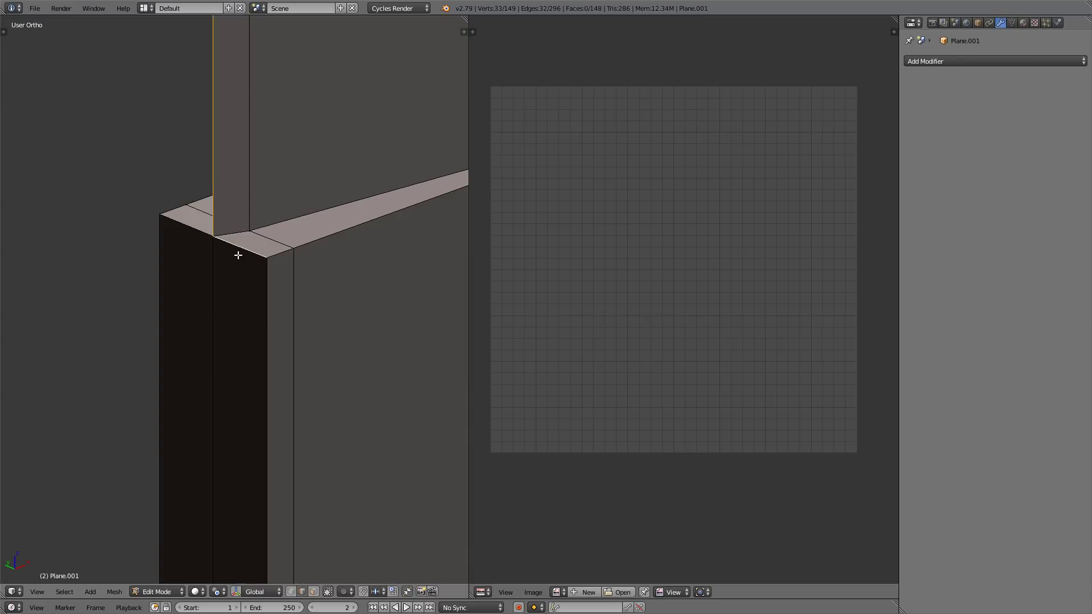
right_click(173, 237, "shift")
right_click(159, 313, "shift")
middle_click_drag(159, 312, 186, 183)
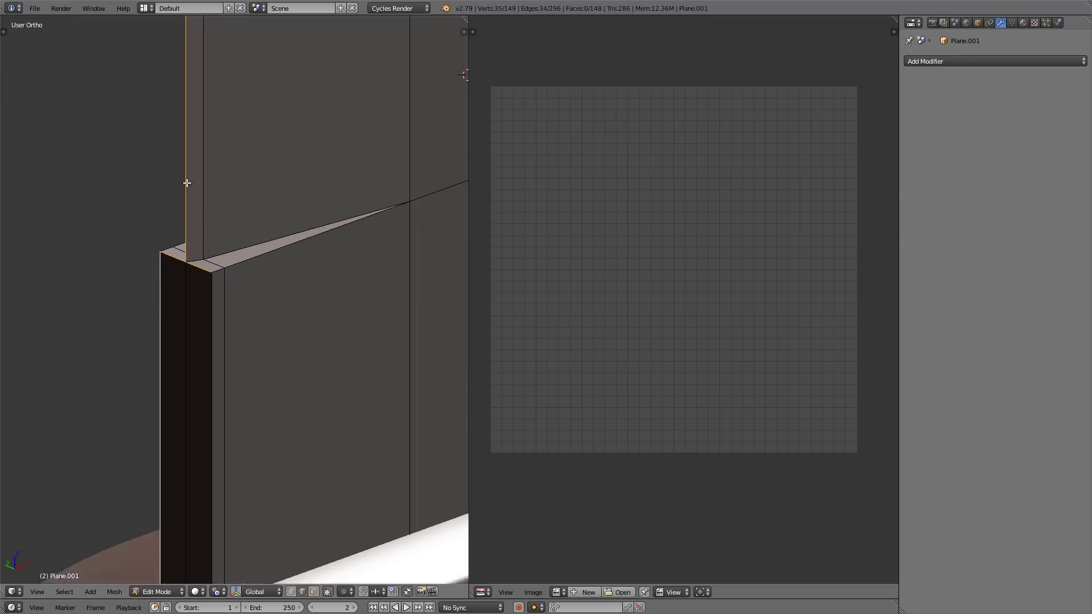
scroll(187, 183, "down", 4, "shift")
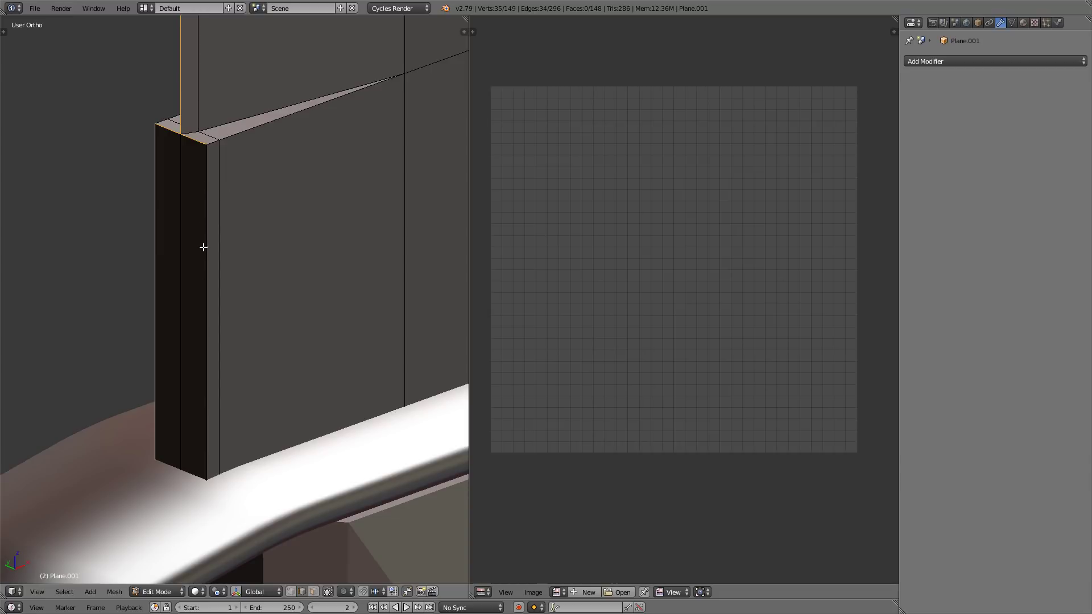
scroll(212, 288, "up", 1, "shift")
- In wireframe view, mark the selected blade edges as UV seams, then select the whole blade
key("z")
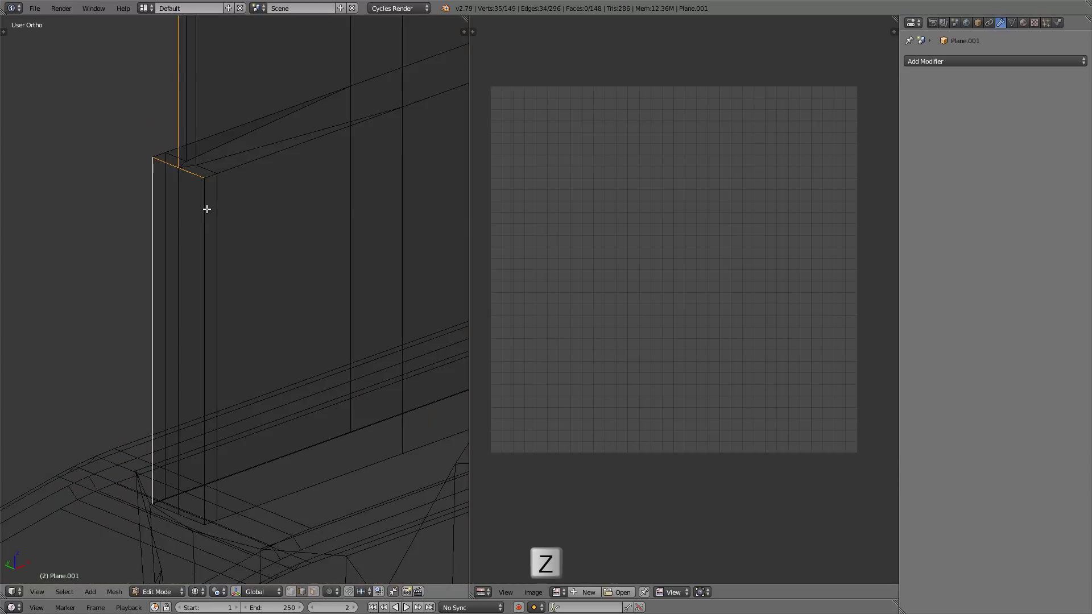
scroll(207, 209, "down", 3)
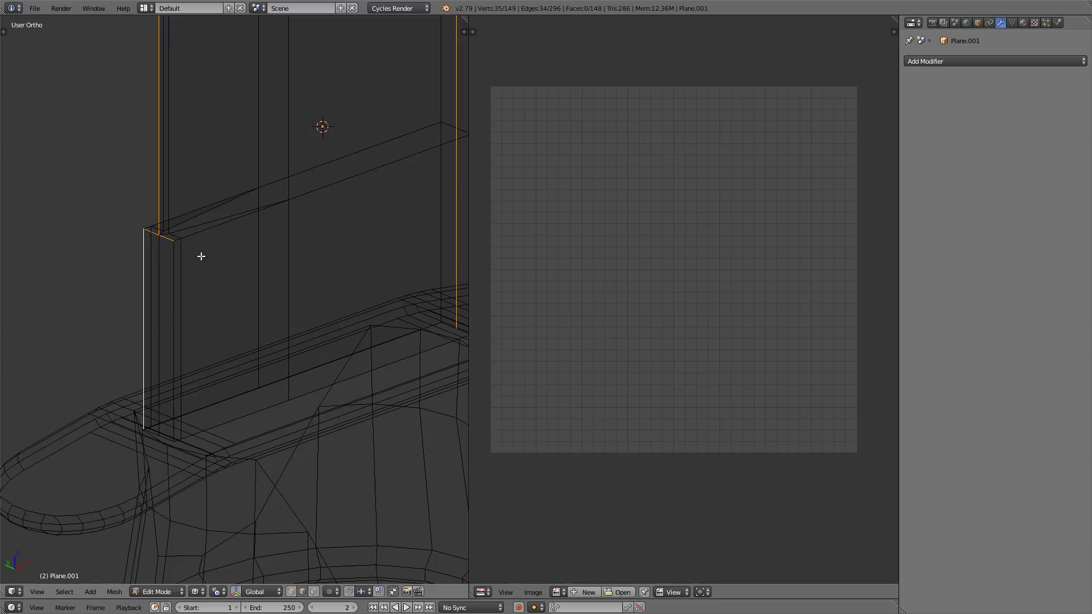
key("ctrl+e")
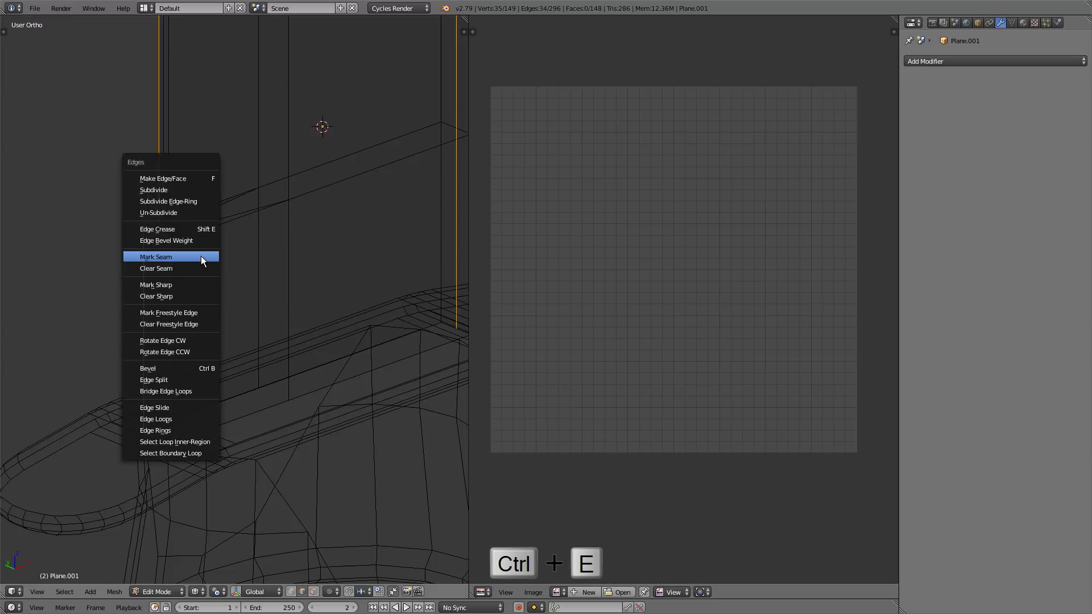
left_click(201, 256)
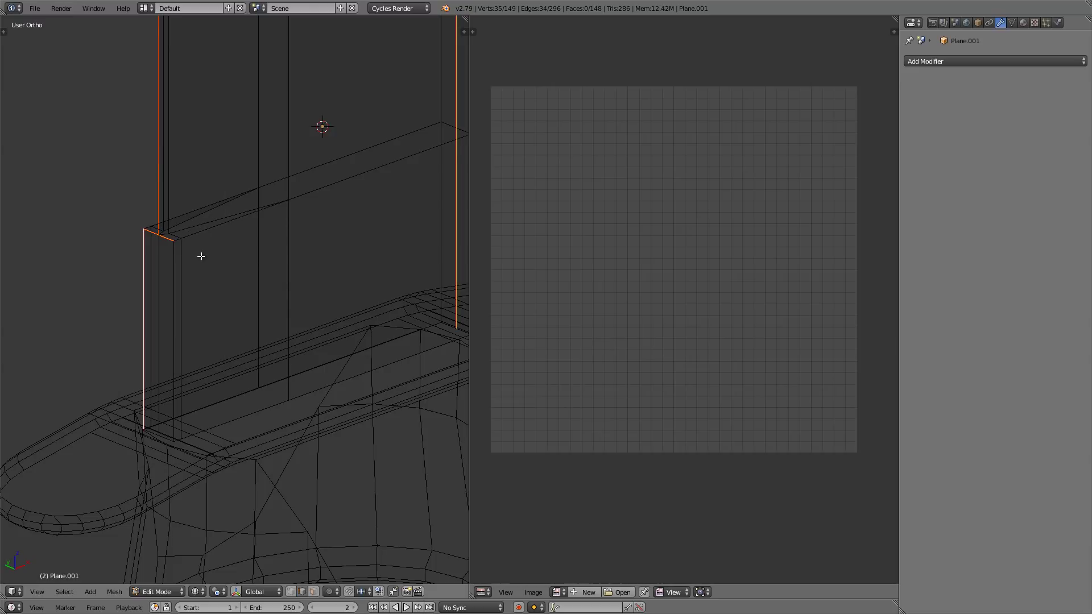
key("a")
key("a")
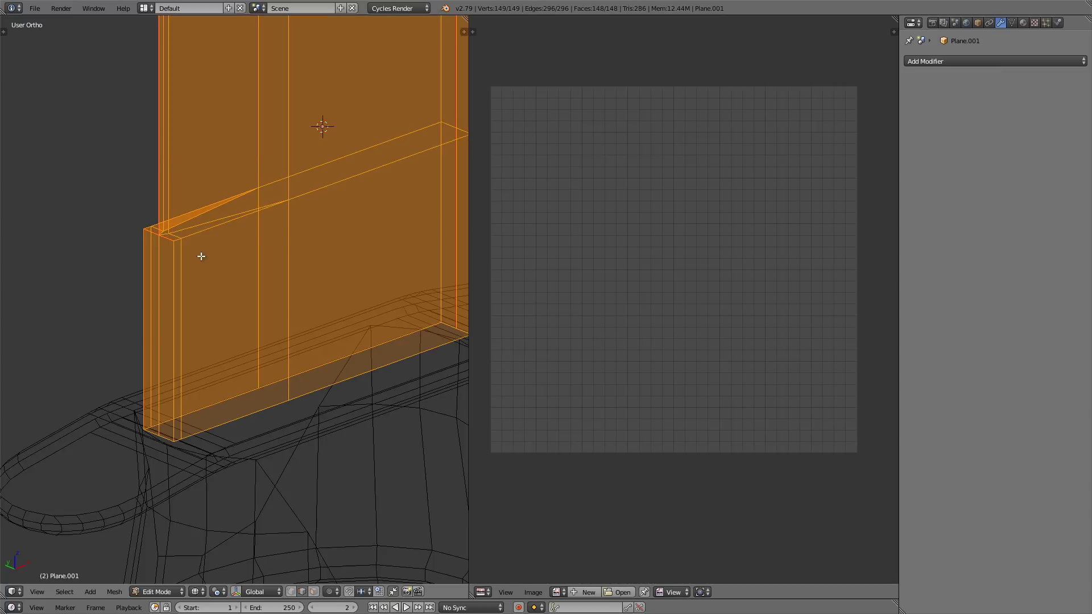
- Unwrap the seamed blade into UV islands
key("u")
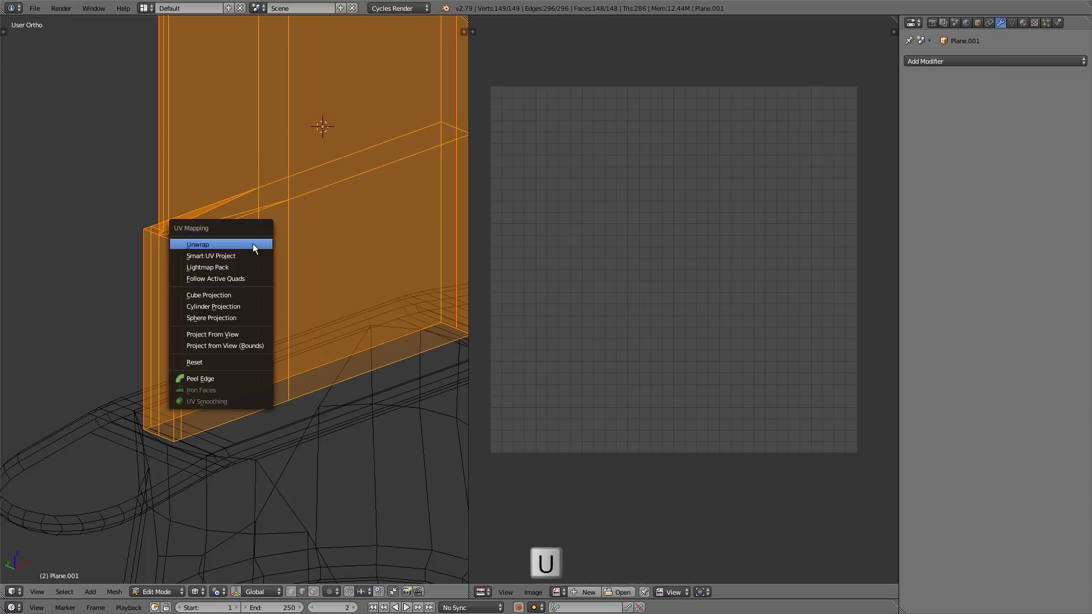
left_click(253, 243)
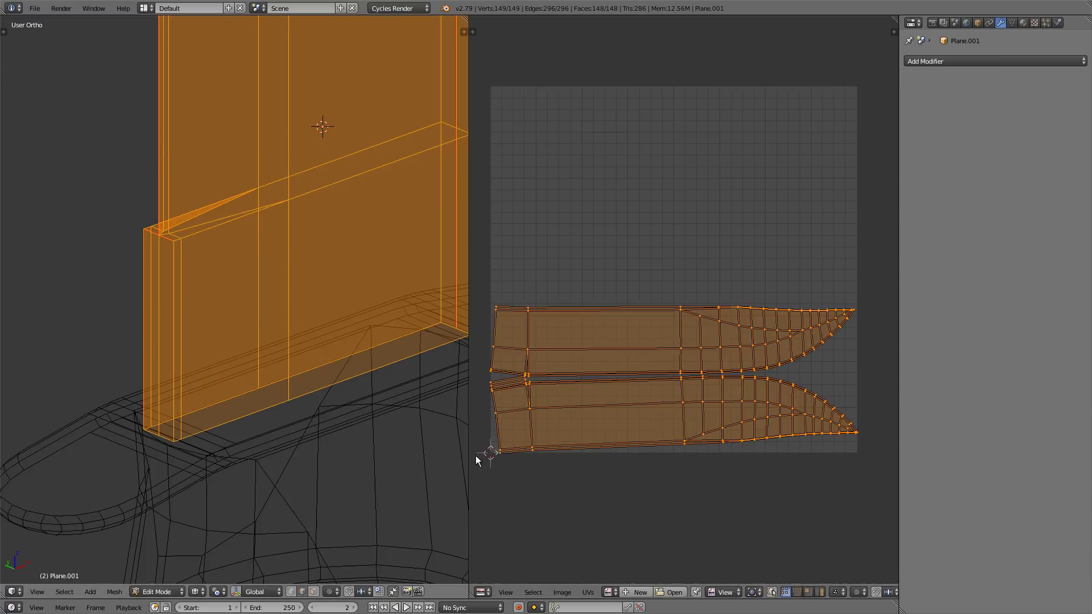
scroll(500, 408, "up", 6)
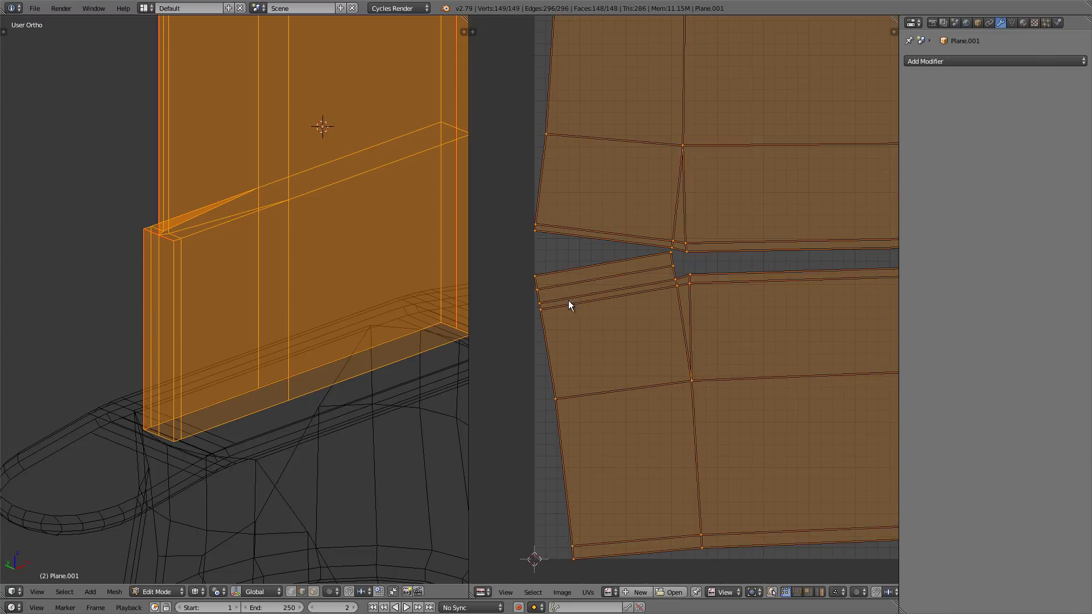
scroll(625, 244, "up", 3)
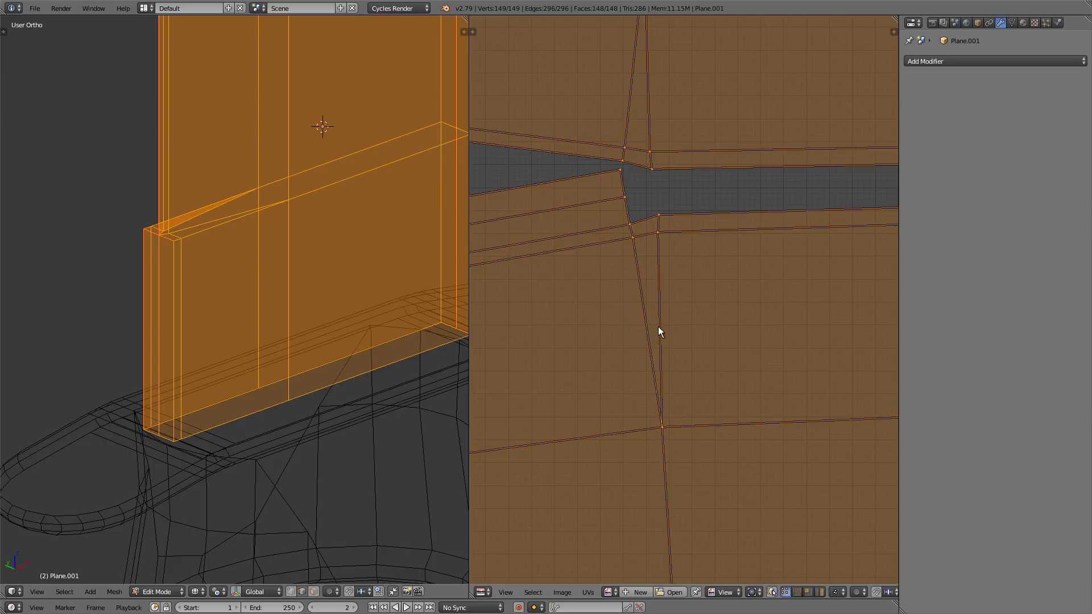
- Return to solid shading and zoom and pan the UV editor onto the two blade strips
key("z")
scroll(200, 268, "up", 6)
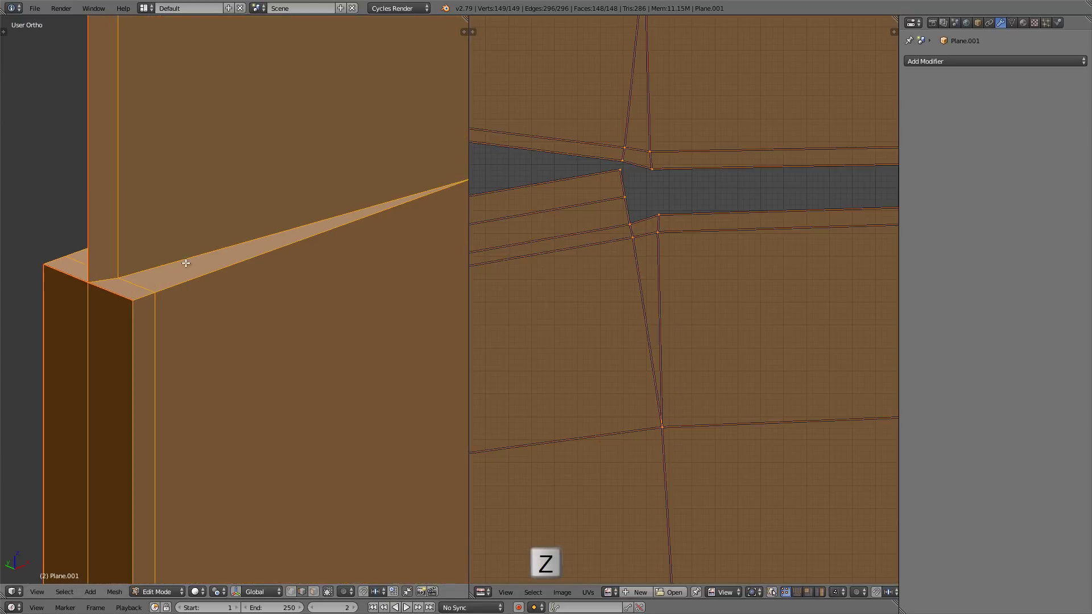
scroll(677, 241, "down", 3)
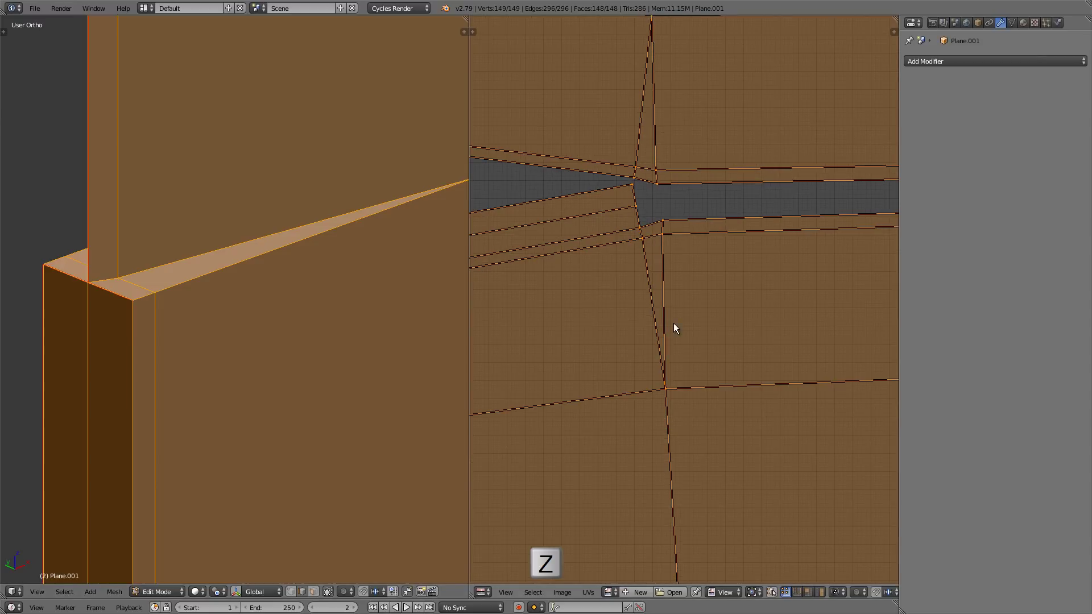
scroll(668, 224, "down", 1)
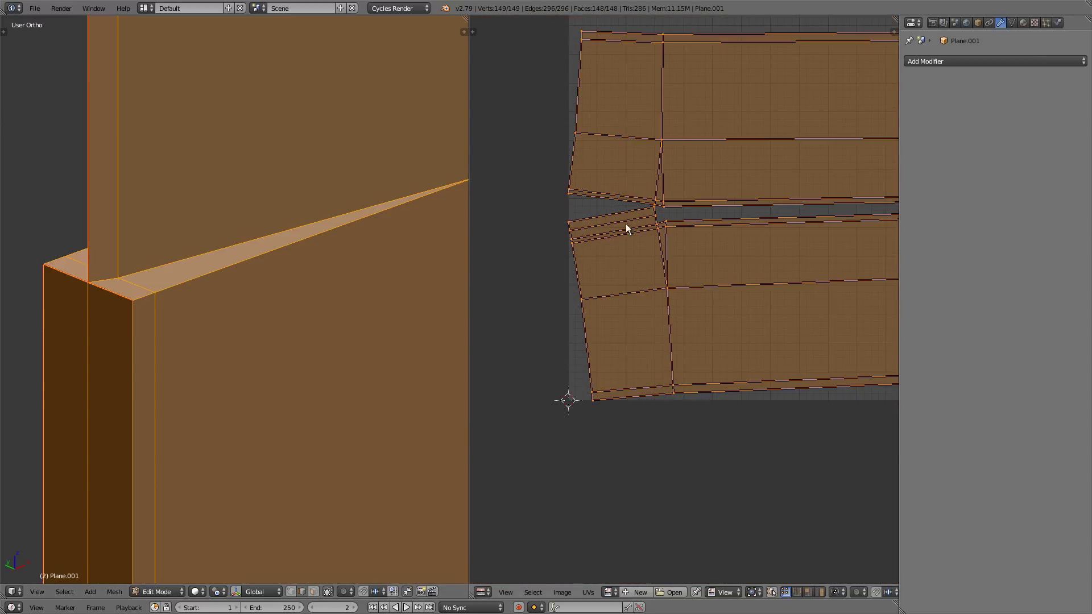
scroll(663, 227, "up", 1)
middle_click_drag(664, 226, 653, 272)
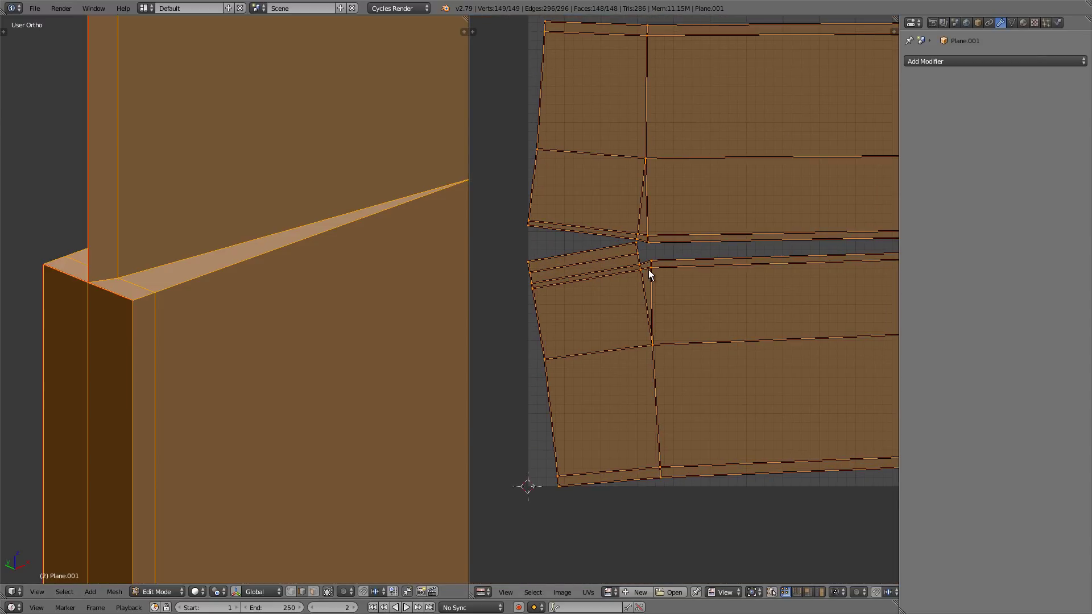
scroll(629, 158, "down", 2)
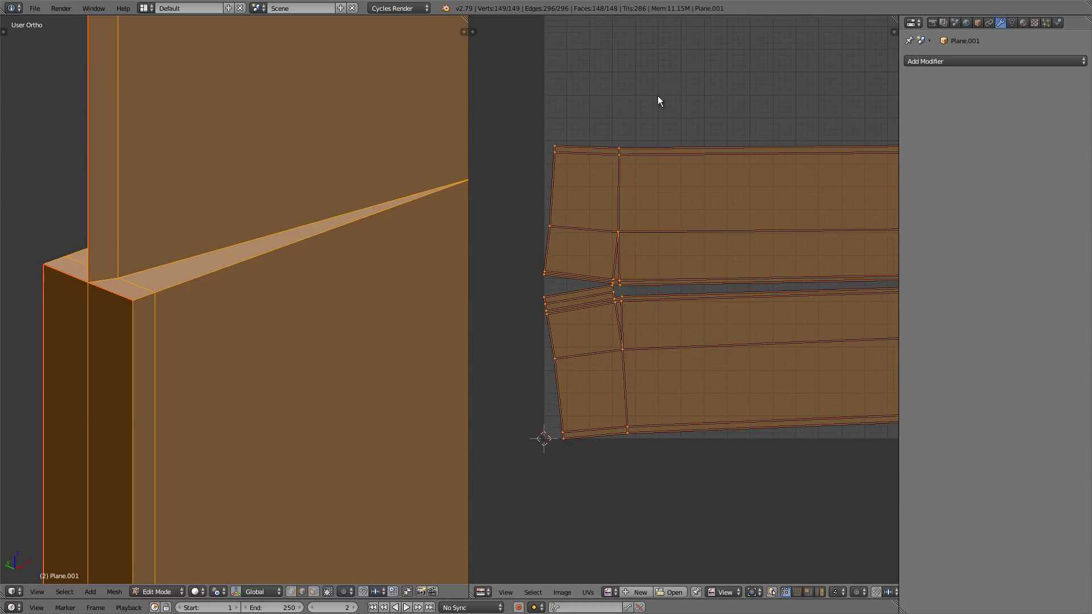
scroll(671, 98, "up", 1)
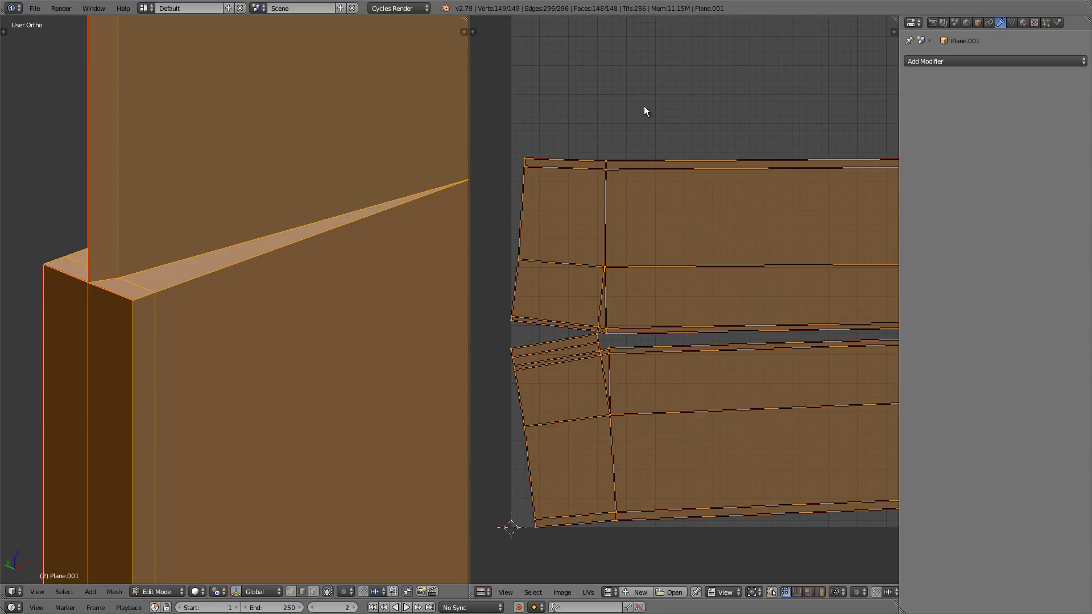
middle_click_drag(622, 275, 607, 237)
scroll(607, 236, "up", 4)
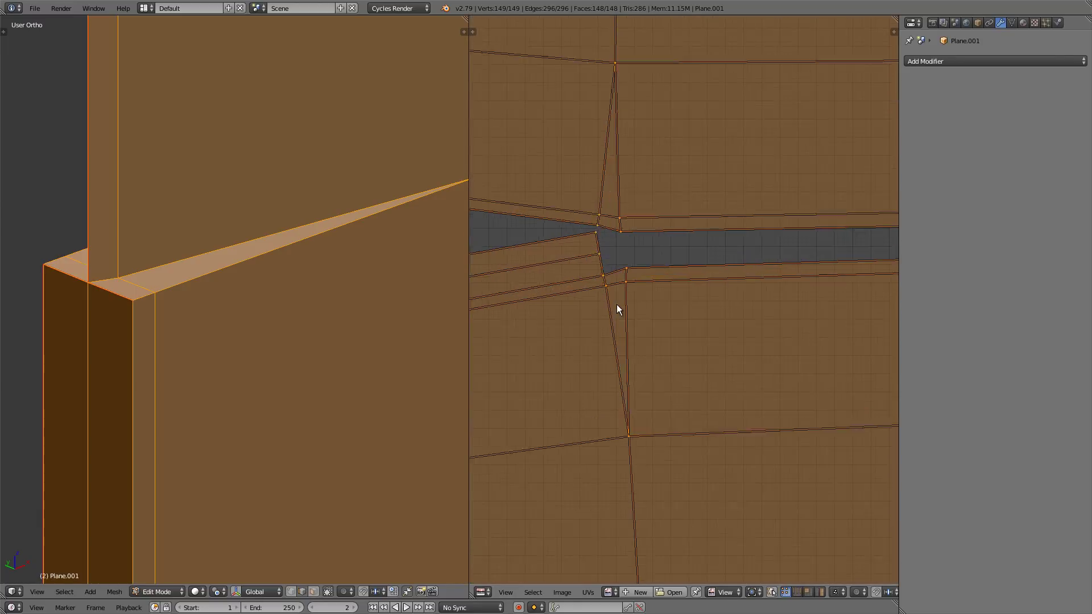
middle_click_drag(617, 310, 626, 241)
scroll(628, 248, "down", 2)
scroll(634, 244, "up", 2)
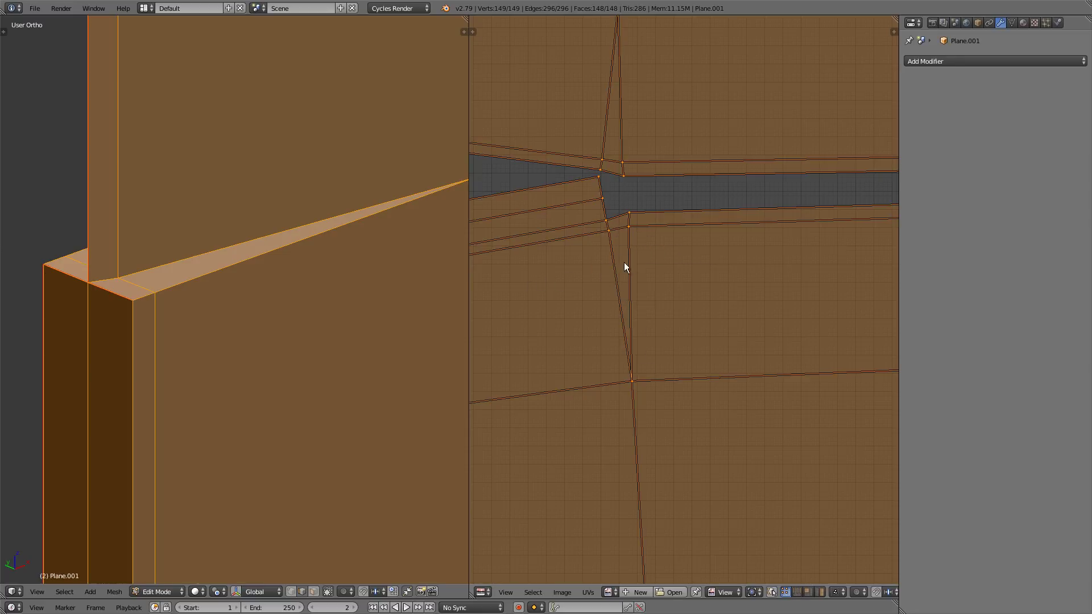
scroll(624, 266, "down", 2)
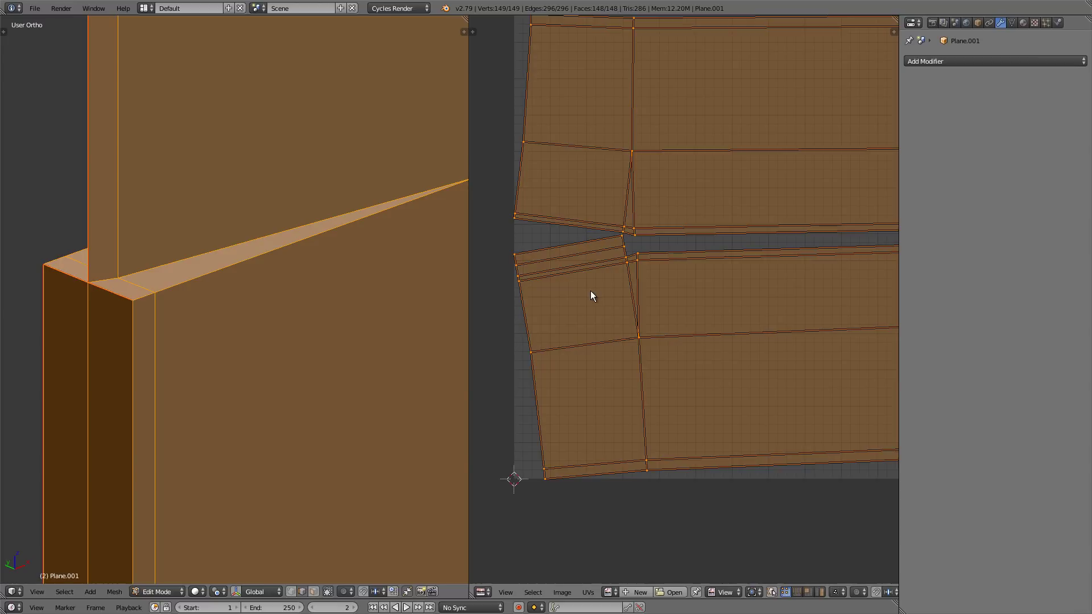
- Widen the UV editor and bring both blade islands' tapered ends into view
left_click_drag(469, 253, 193, 271)
scroll(550, 231, "down", 2)
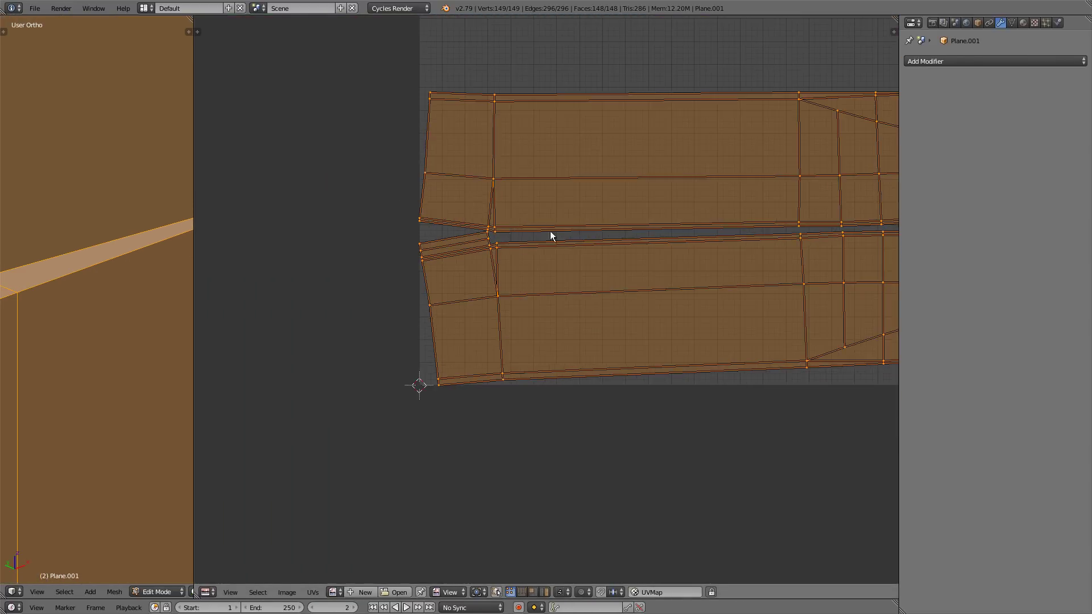
middle_click_drag(551, 231, 385, 285)
scroll(430, 290, "down", 2)
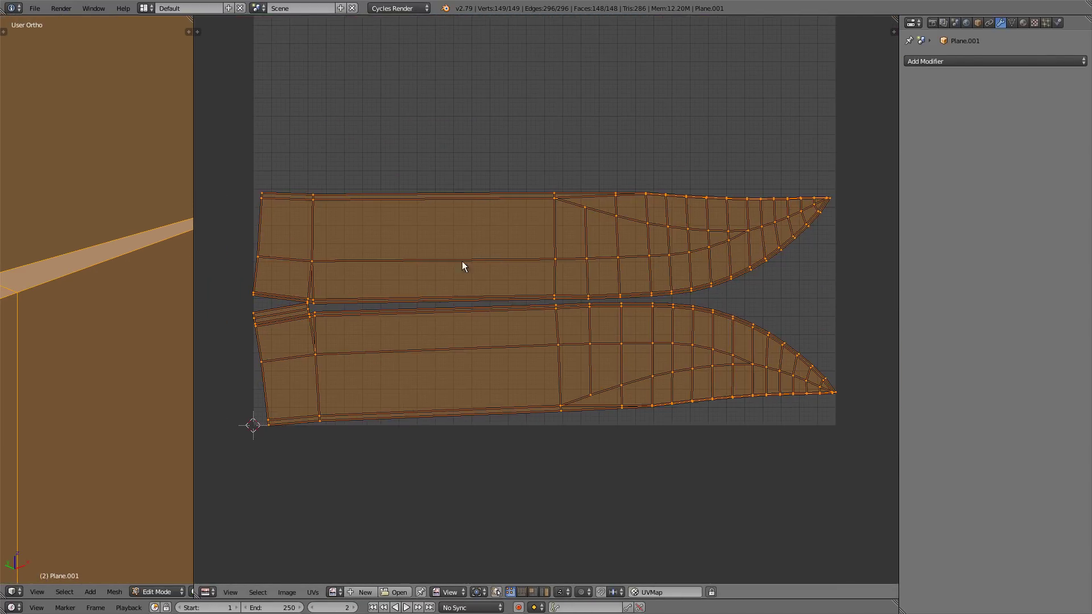
- Turn on the Stretch display overlay and inspect the islands' square ends and bottom-left corner
key("n")
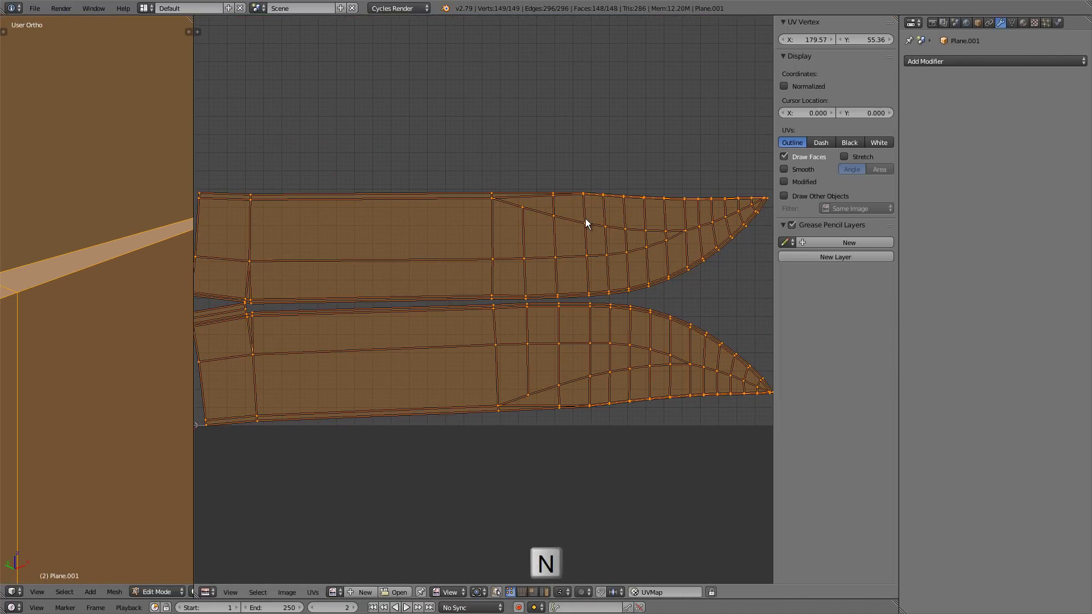
left_click(845, 156)
key("n")
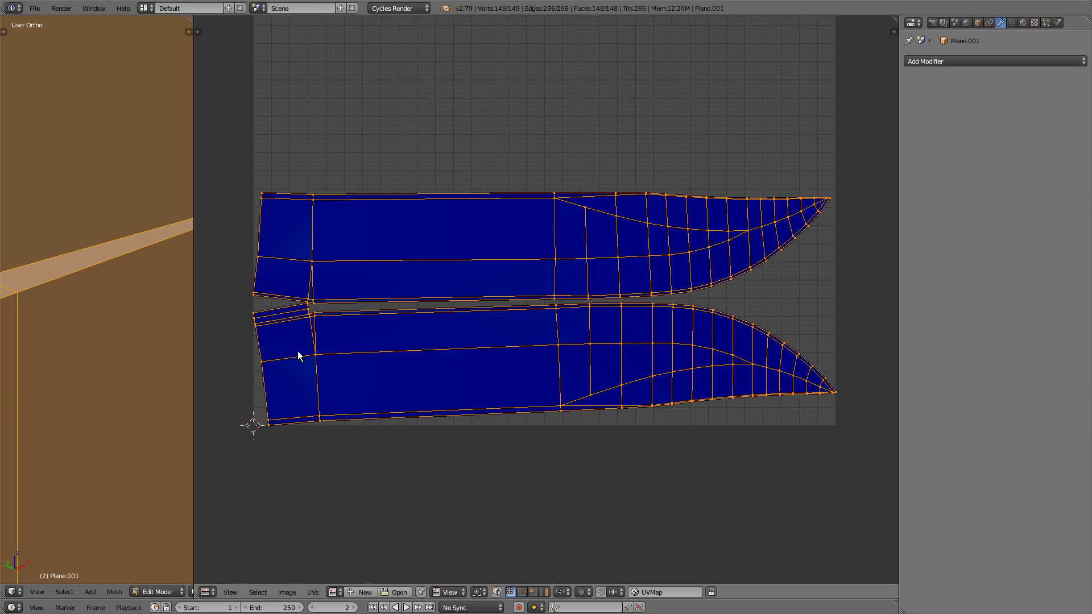
scroll(414, 375, "up", 4)
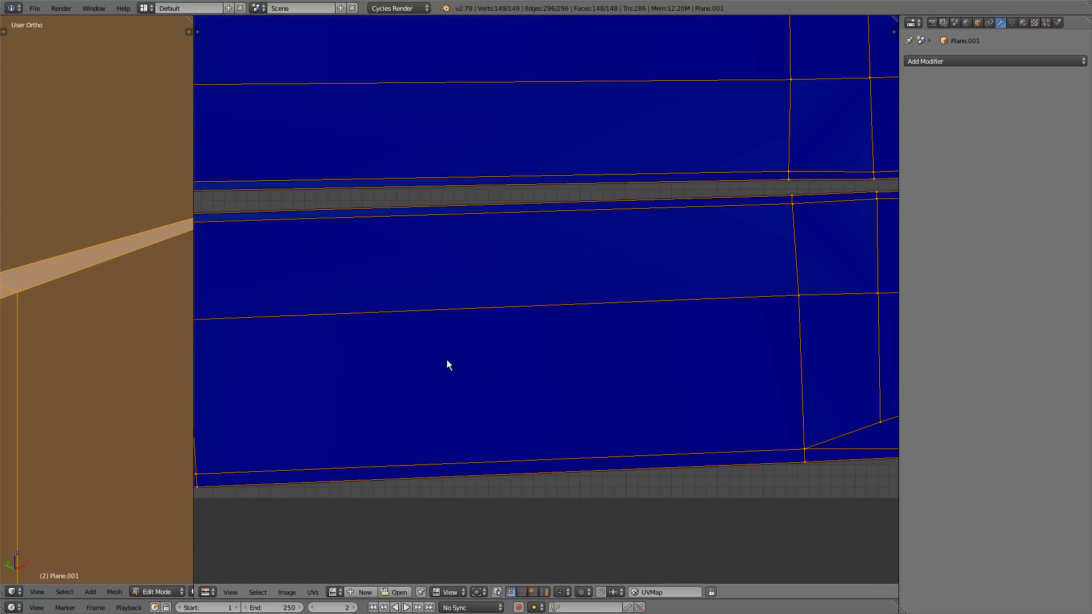
middle_click_drag(467, 391, 567, 413)
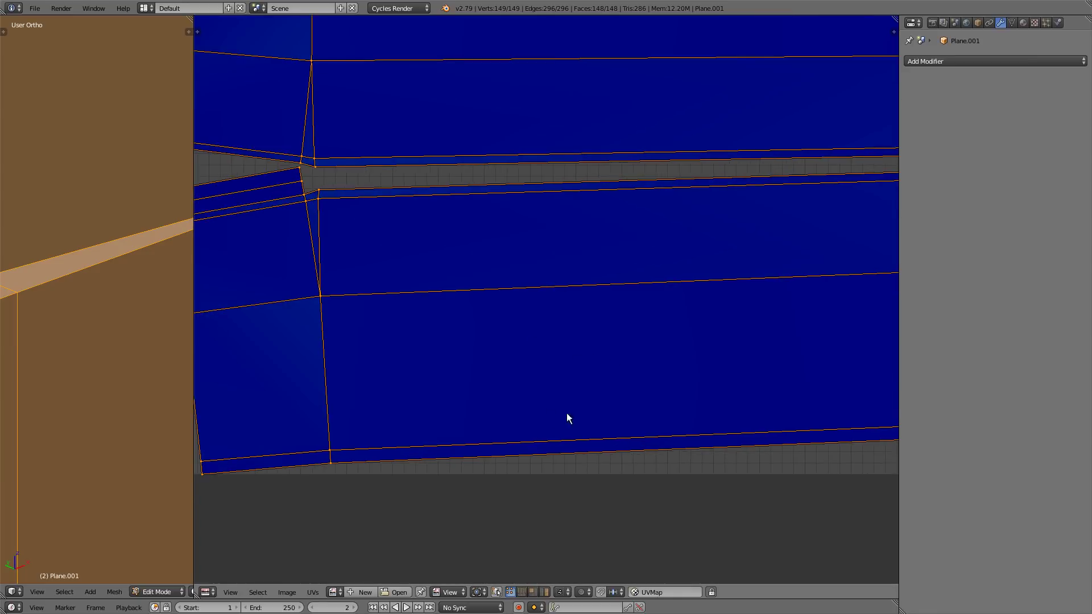
middle_click_drag(581, 373, 534, 377)
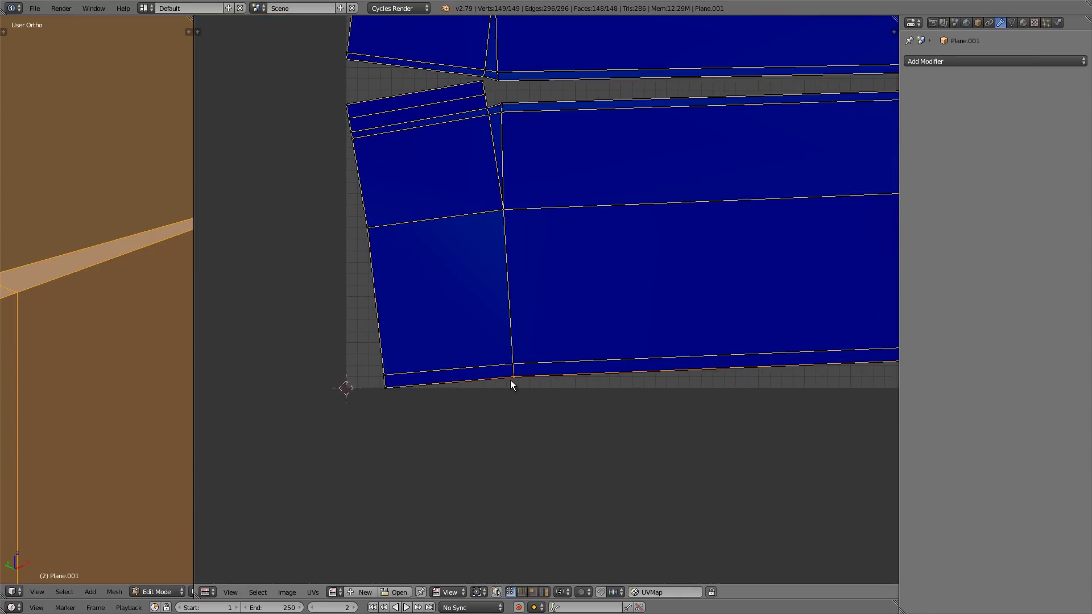
key("g")
left_click(538, 409)
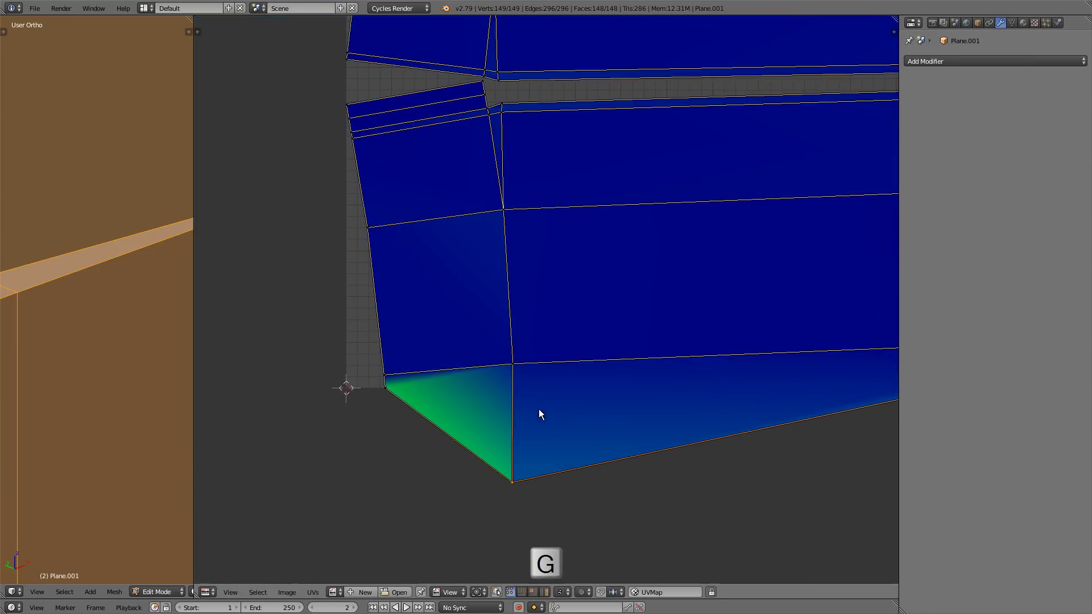
scroll(523, 418, "up", 2)
middle_click_drag(514, 429, 525, 378)
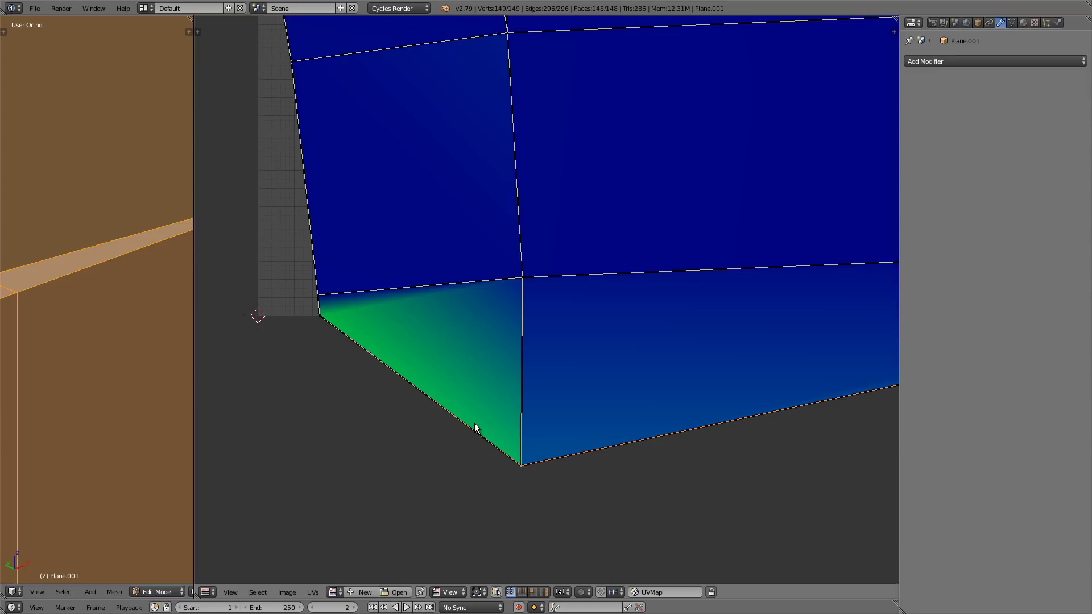
key("ctrl+z")
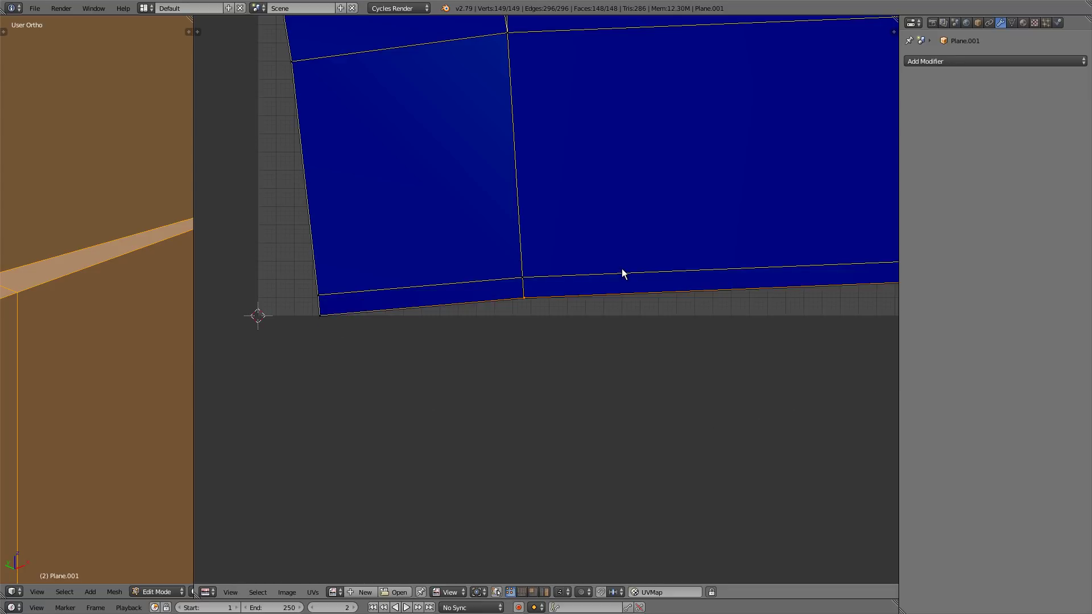
scroll(623, 274, "down", 3)
middle_click_drag(575, 175, 561, 341)
scroll(561, 341, "up", 3)
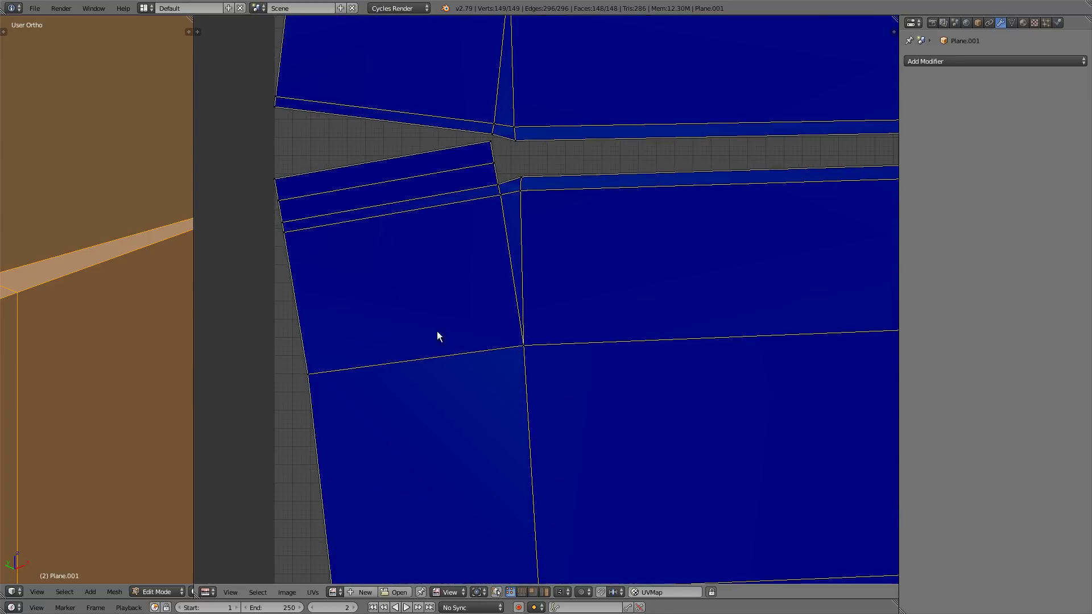
scroll(504, 178, "up", 5)
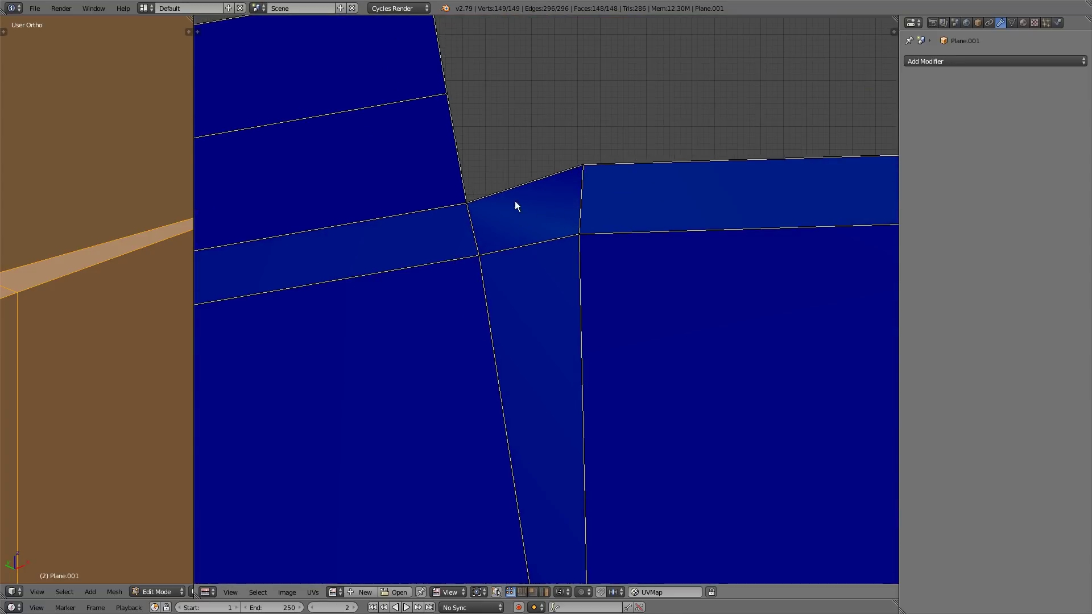
scroll(486, 212, "down", 5)
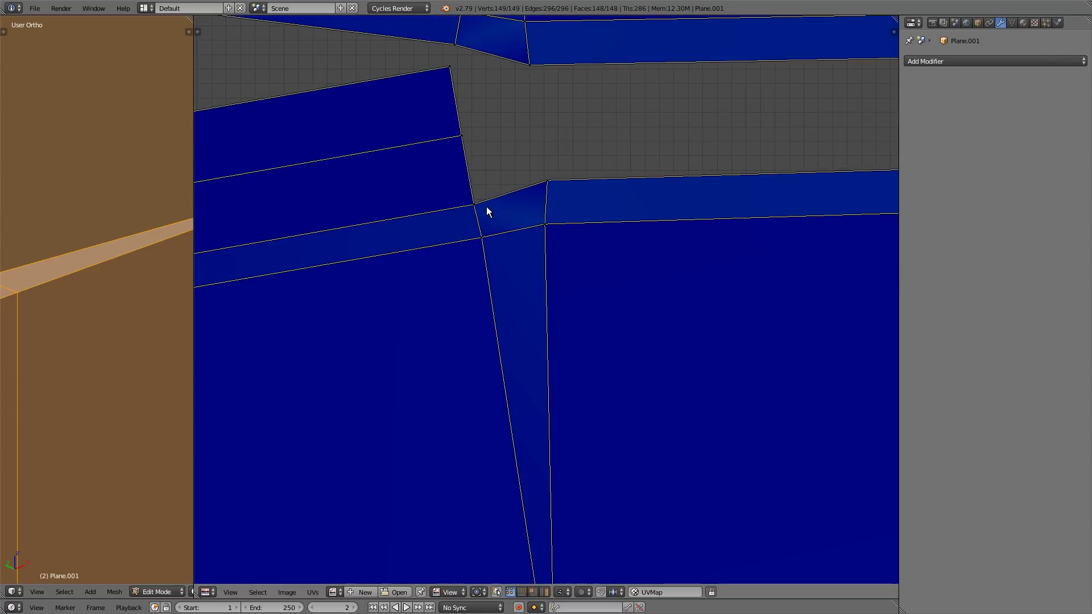
scroll(510, 205, "down", 5)
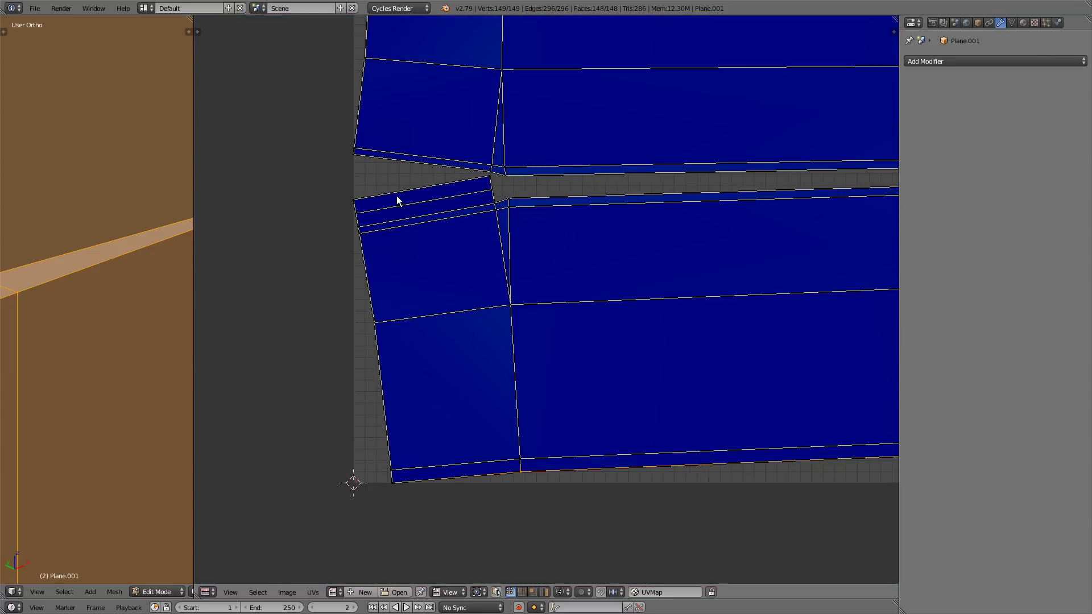
scroll(445, 249, "up", 2)
scroll(463, 246, "down", 3)
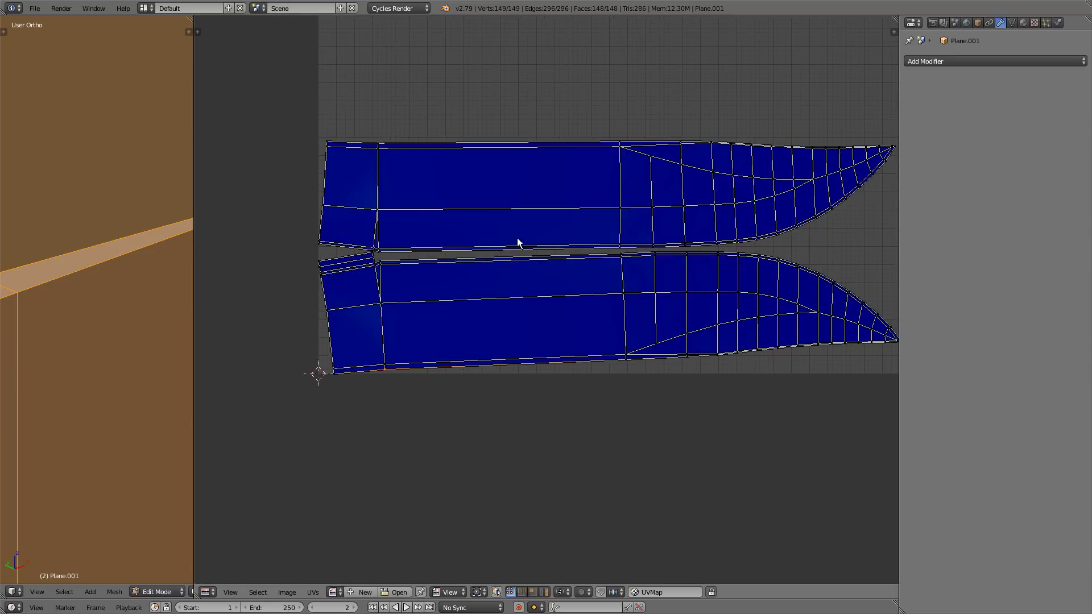
middle_click_drag(517, 241, 465, 287)
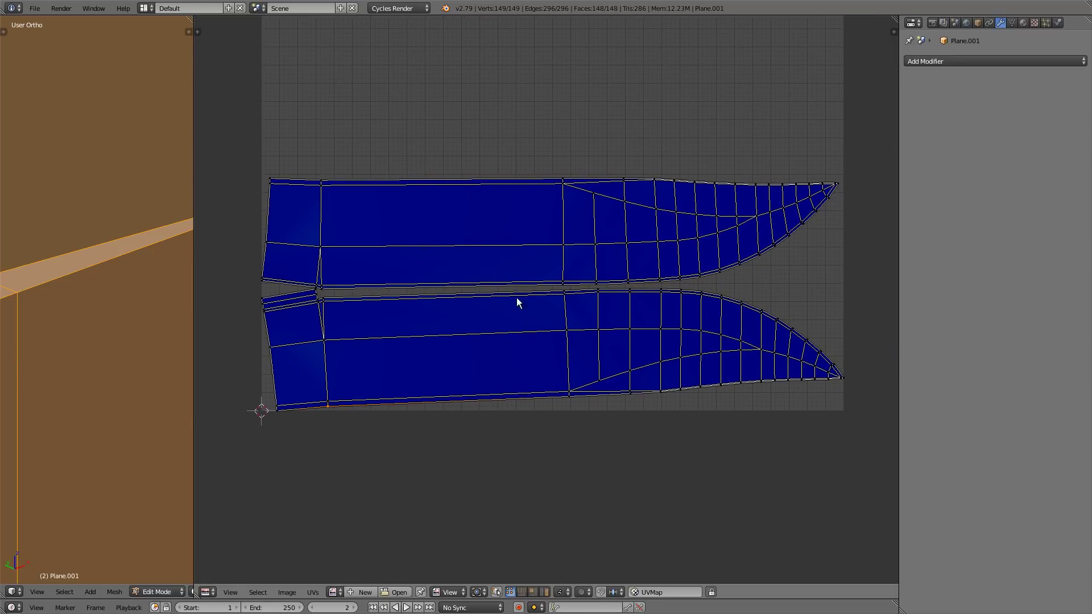
scroll(517, 302, "down", 2)
middle_click_drag(534, 299, 533, 358)
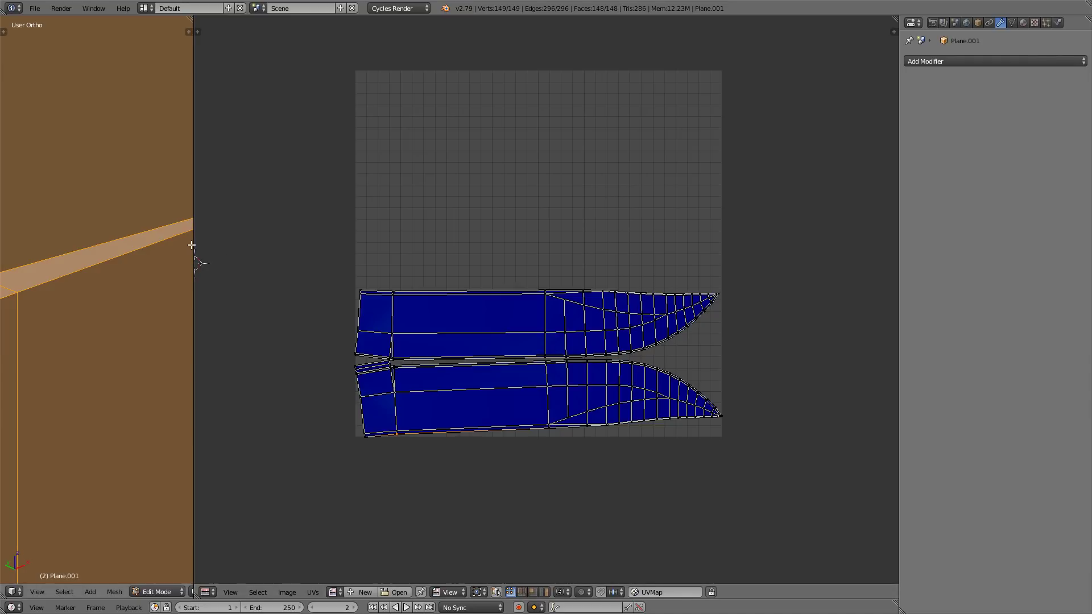
- Widen the 3D area again, zoom out and recentre the UV grid, and leave the blade's Edit Mode
left_click_drag(193, 251, 551, 232)
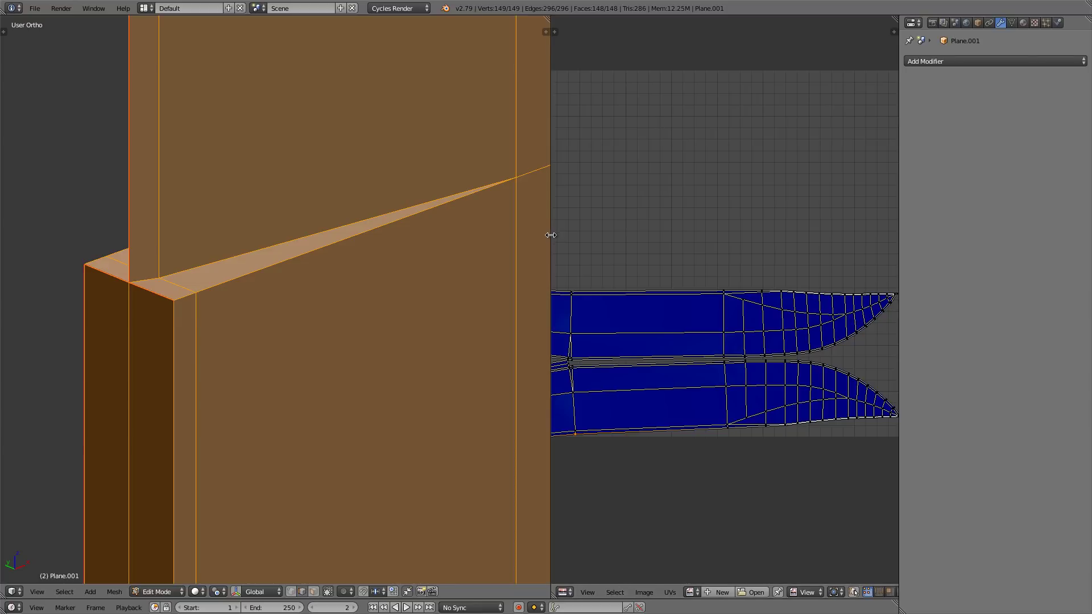
scroll(285, 304, "down", 5)
scroll(292, 295, "down", 8)
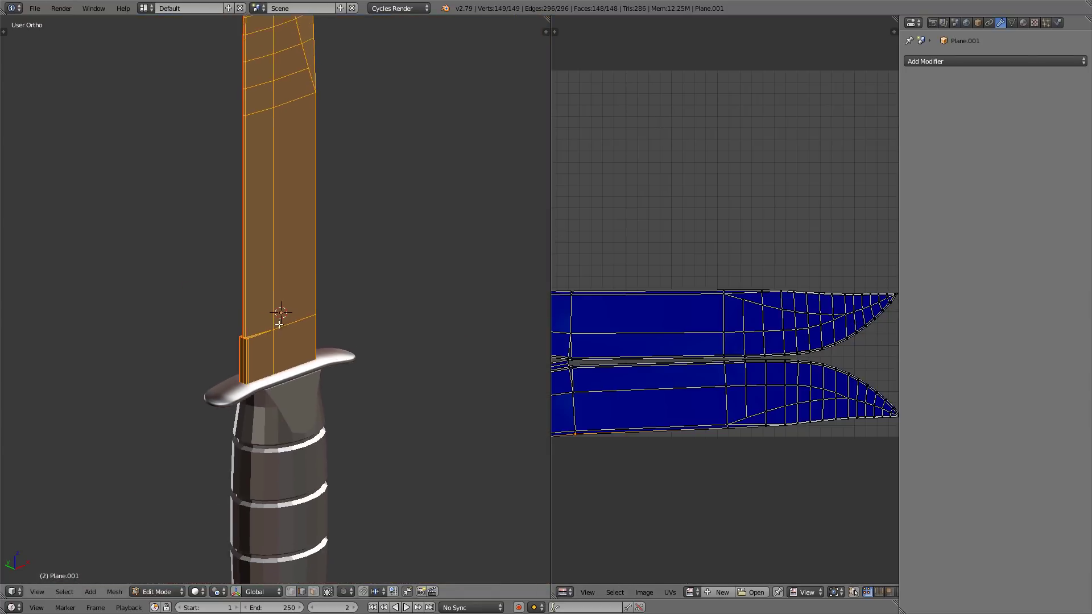
scroll(311, 364, "down", 1, "shift")
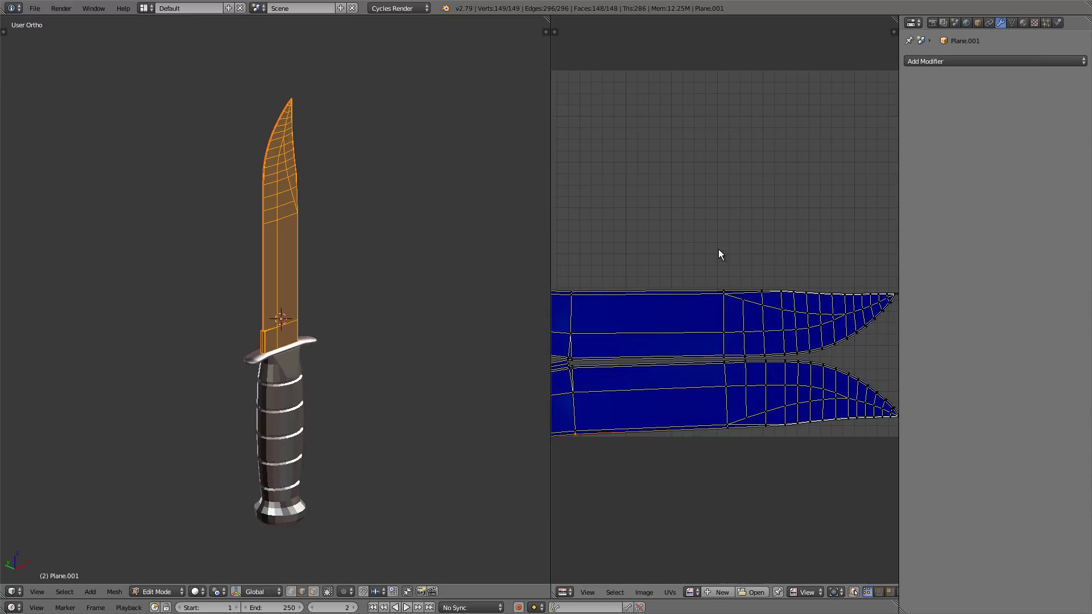
scroll(719, 250, "down", 1)
middle_click_drag(719, 249, 717, 292)
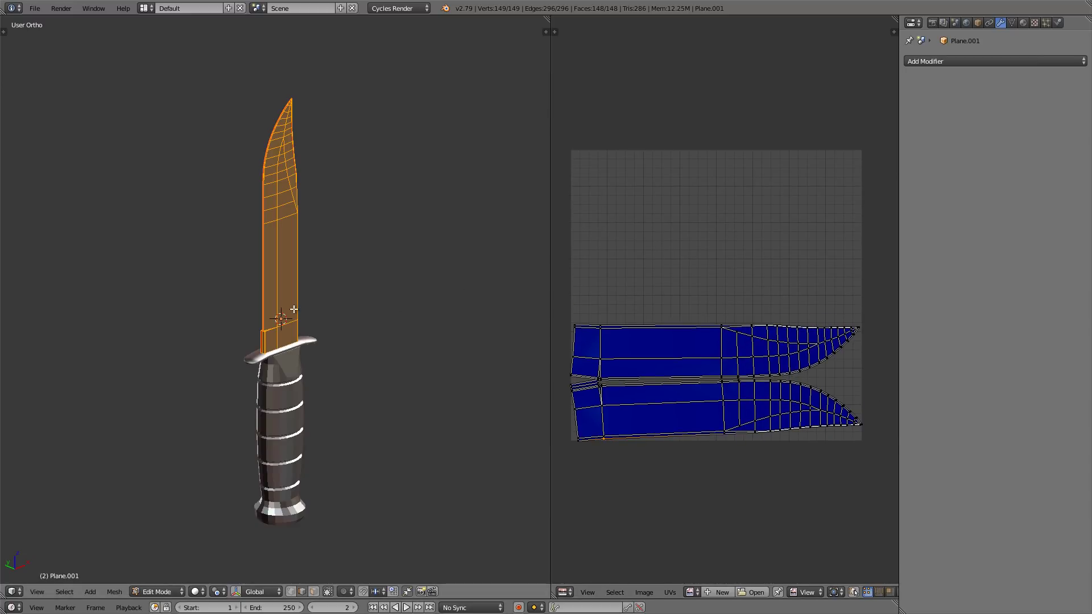
key("Tab")
- In wireframe, select the blade, guard and handle and join them into one object
key("z")
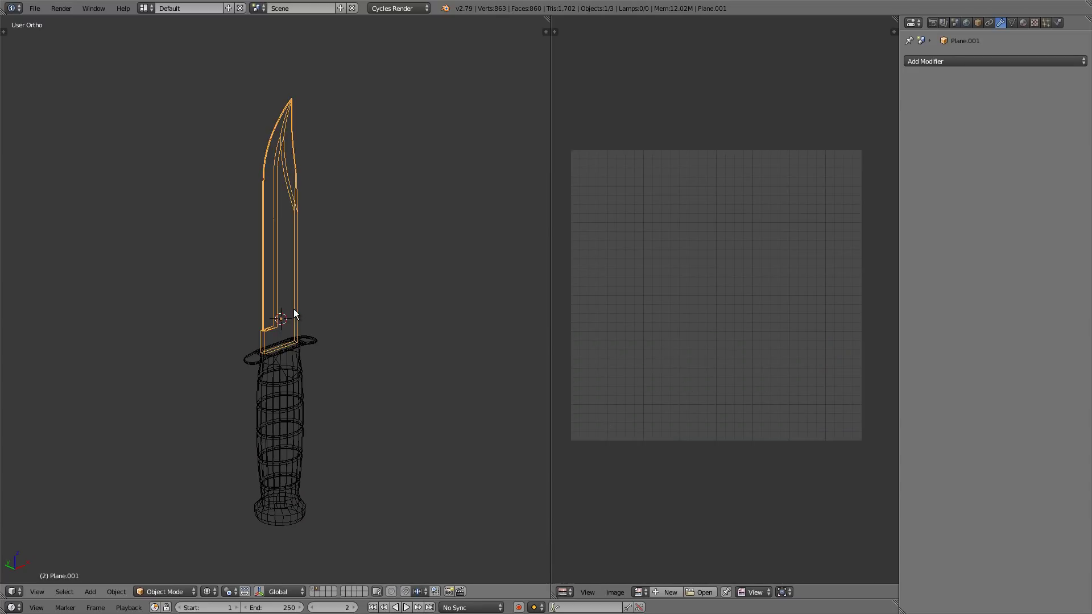
key("a")
key("a")
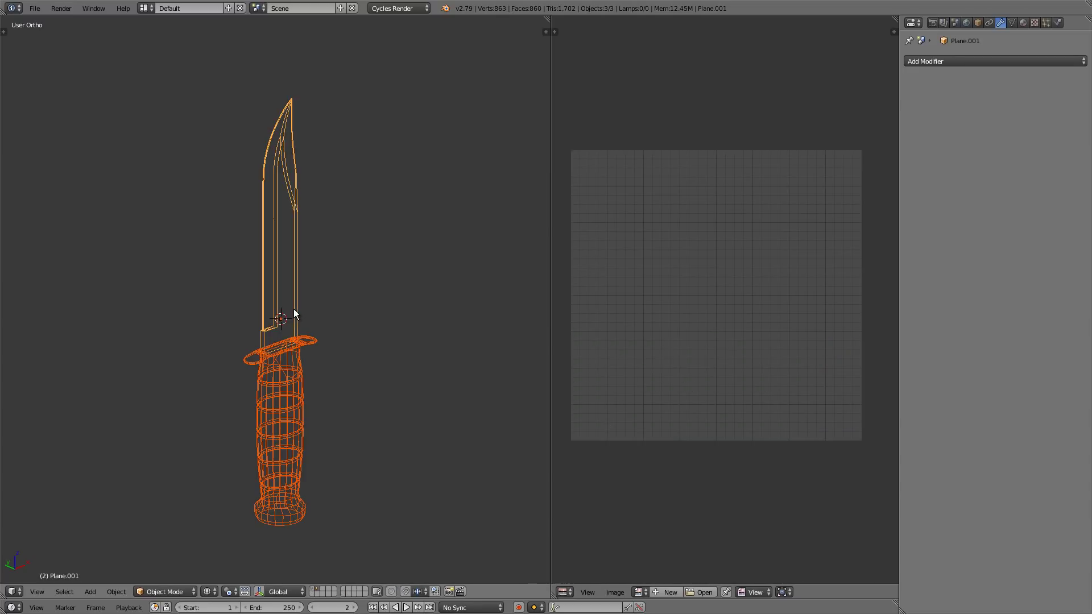
key("ctrl+j")
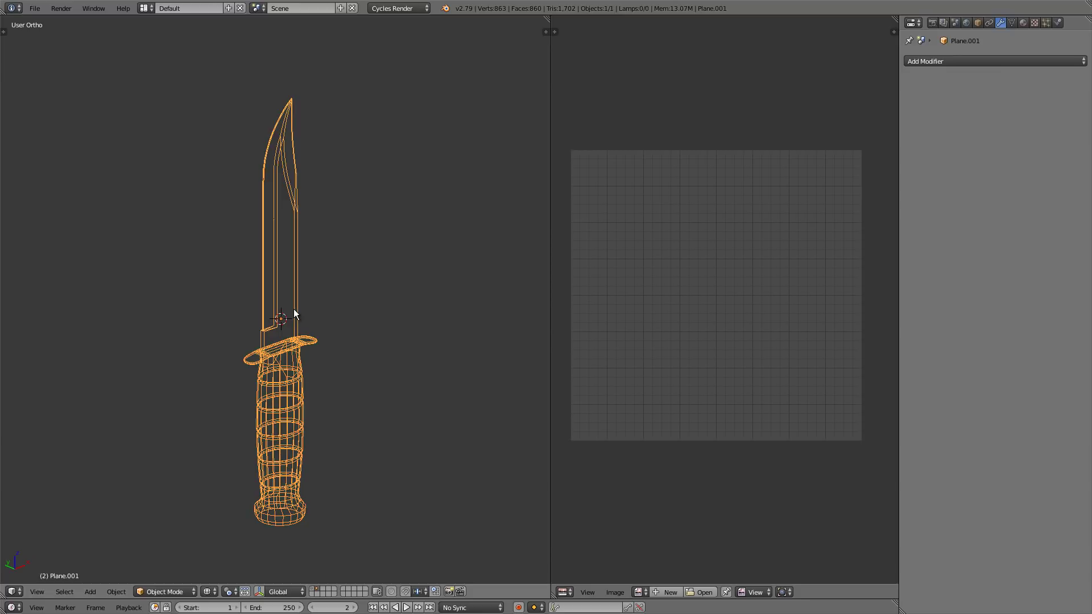
scroll(285, 424, "up", 1)
- Select all of the combined 860-face mesh in Edit Mode and unwrap it together
key("Tab")
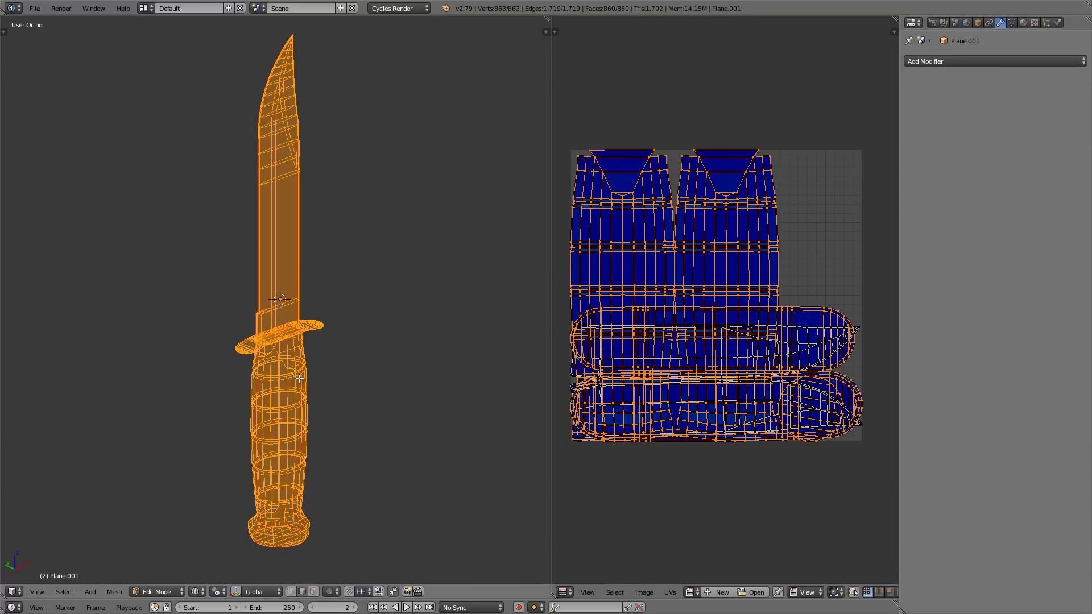
key("a")
key("a")
key("u")
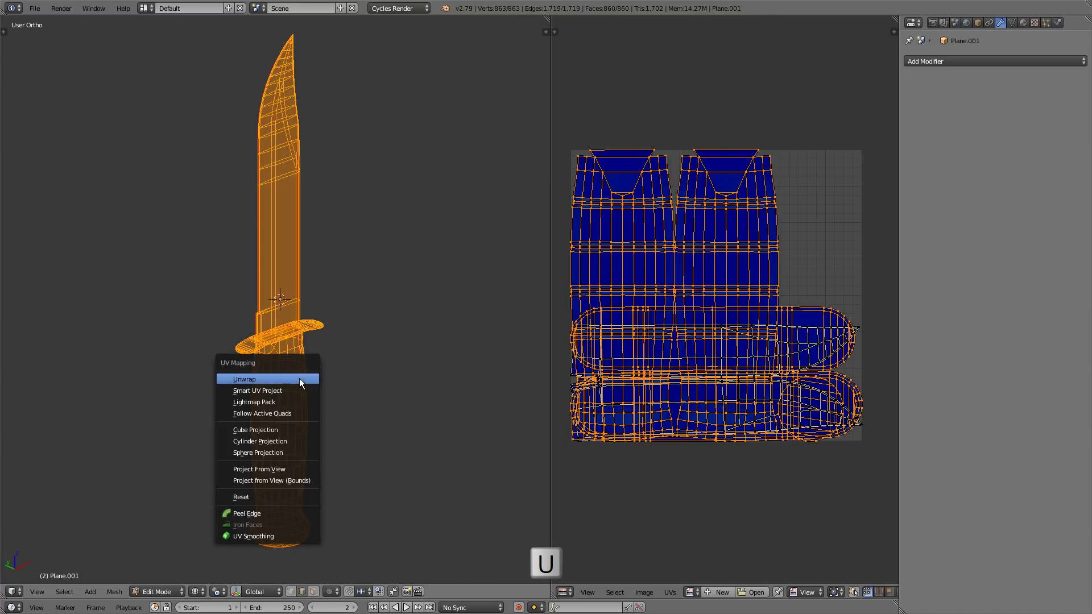
left_click(299, 377)
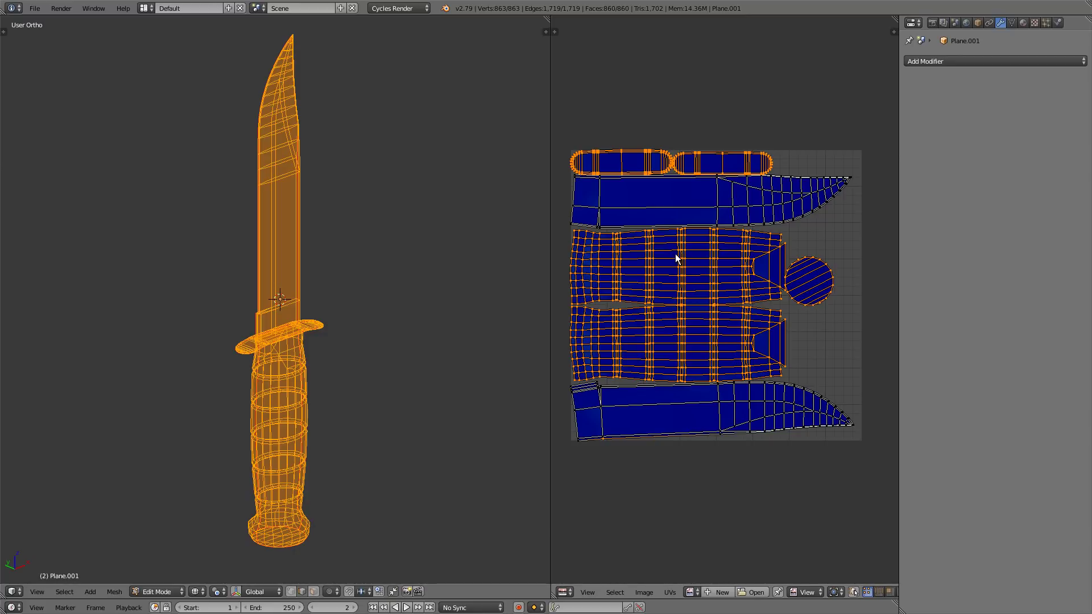
- Maximize the UV editor and rotate all UV islands by -90 degrees
key("shift+space")
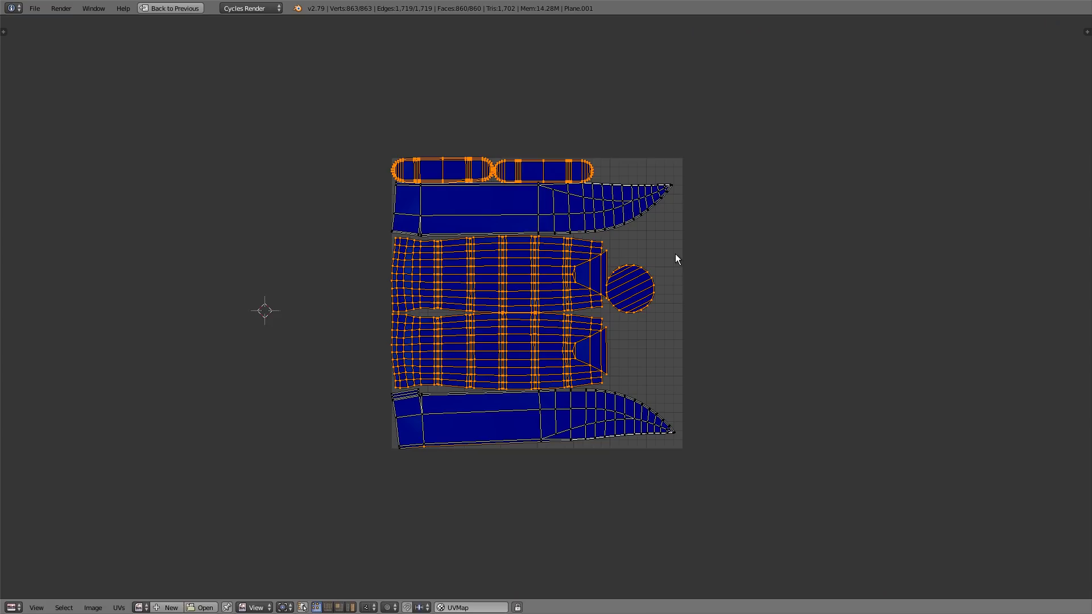
scroll(675, 254, "up", 3)
mouse_move(629, 287)
middle_mouse_down()
mouse_move(624, 280)
mouse_move(628, 289)
middle_mouse_up()
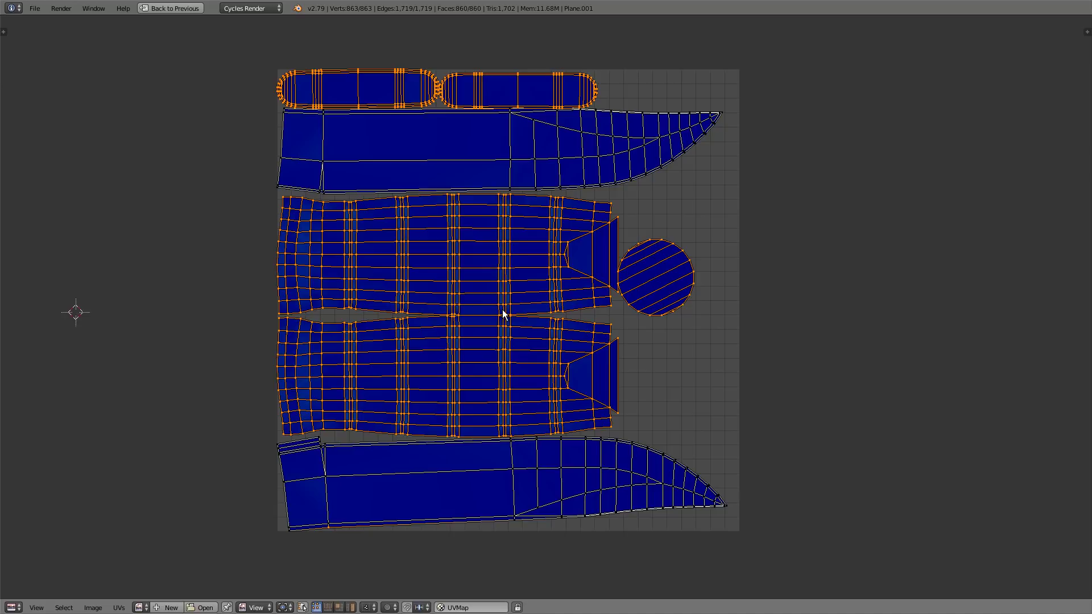
key("a")
key("a")
key("a")
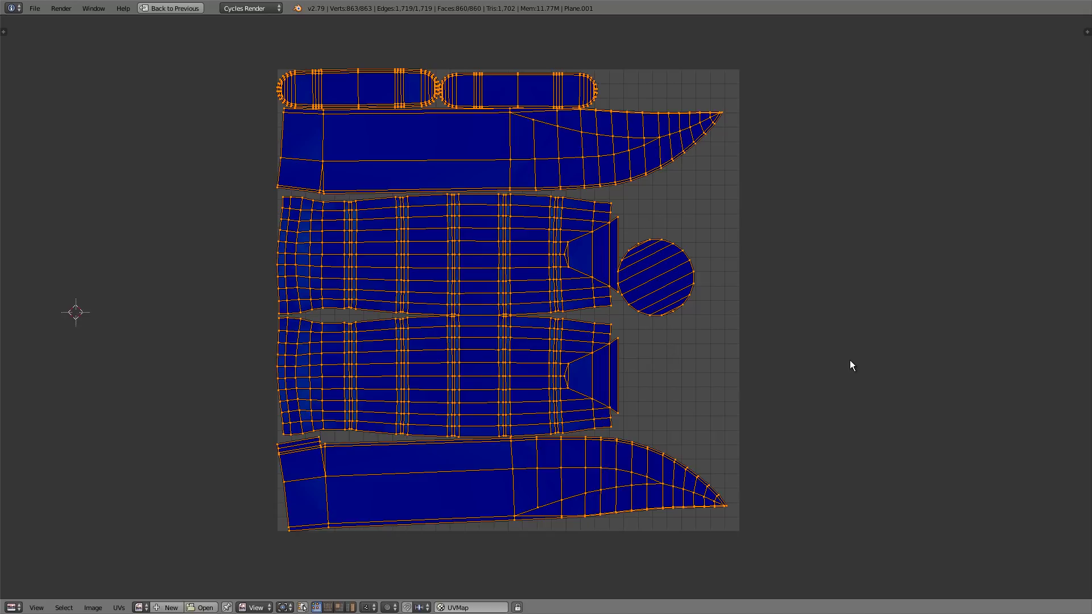
key("r")
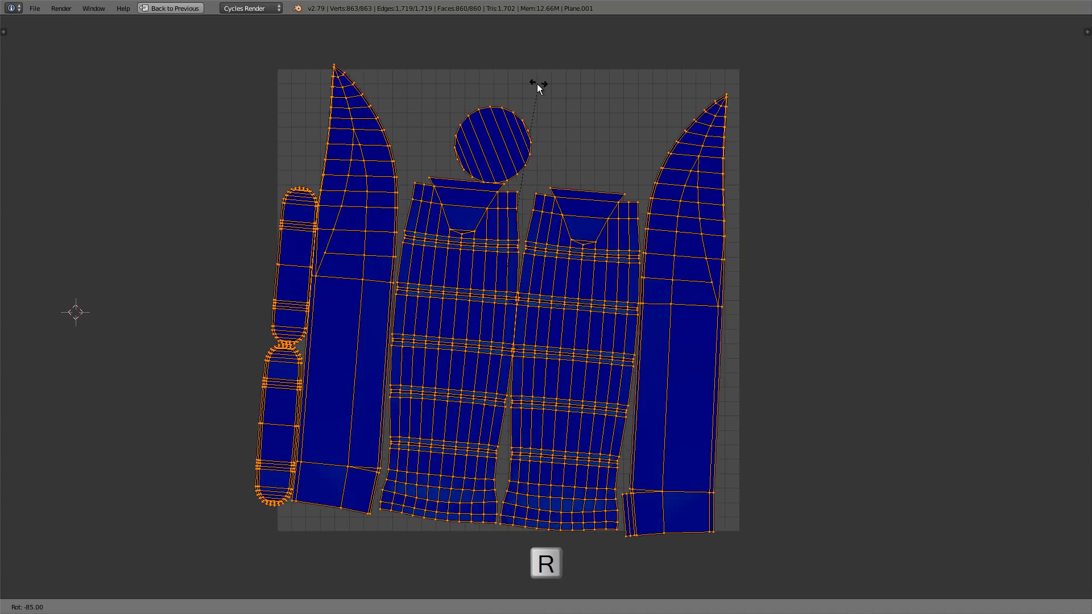
left_click(524, 93)
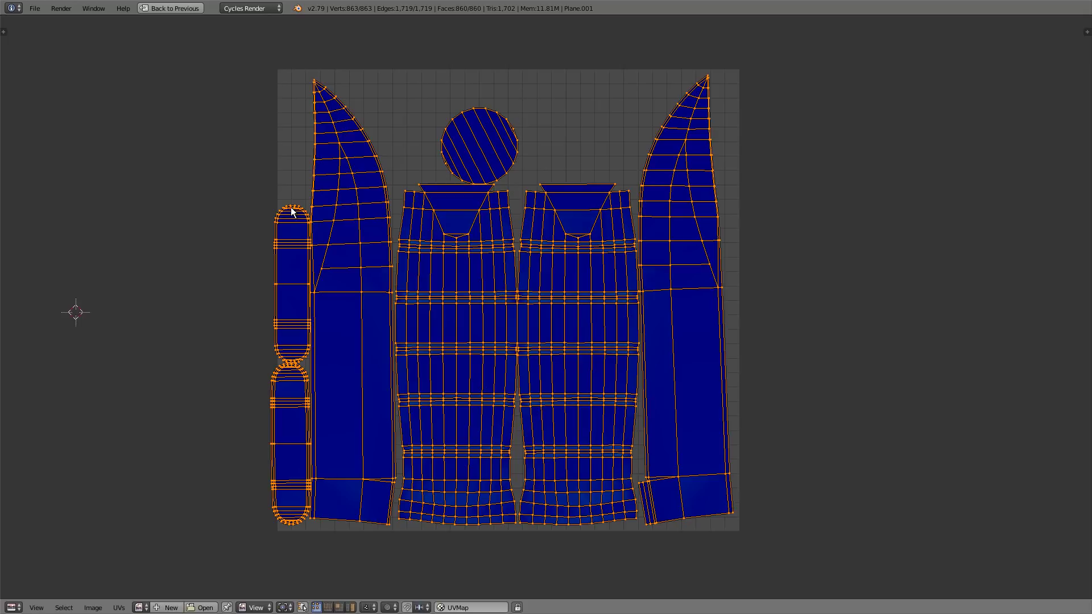
- Move the upper capsule island down beside the other capsule at lower left
key("l")
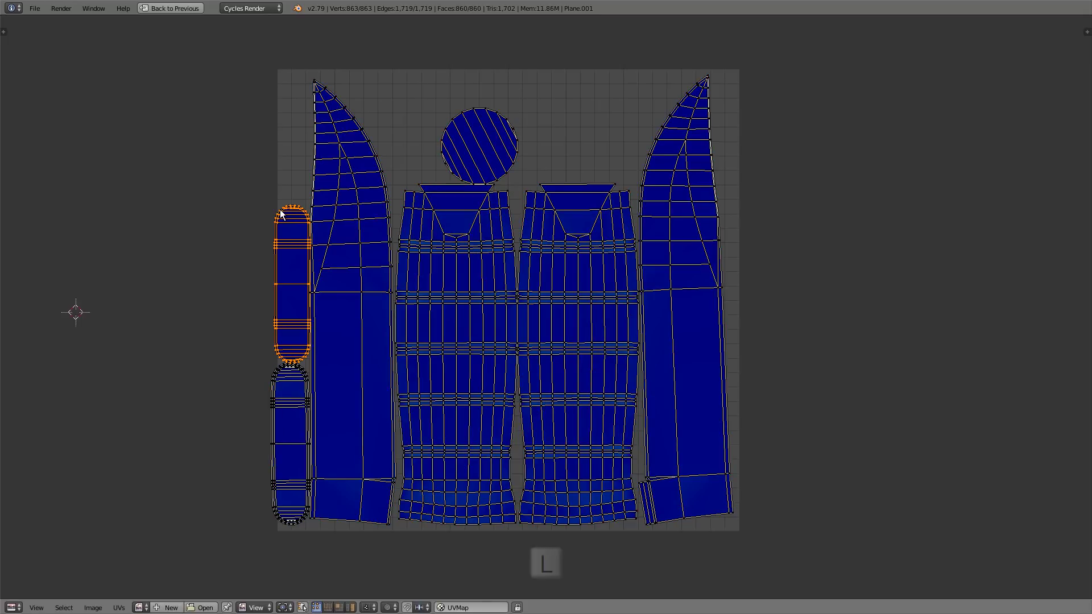
key("g")
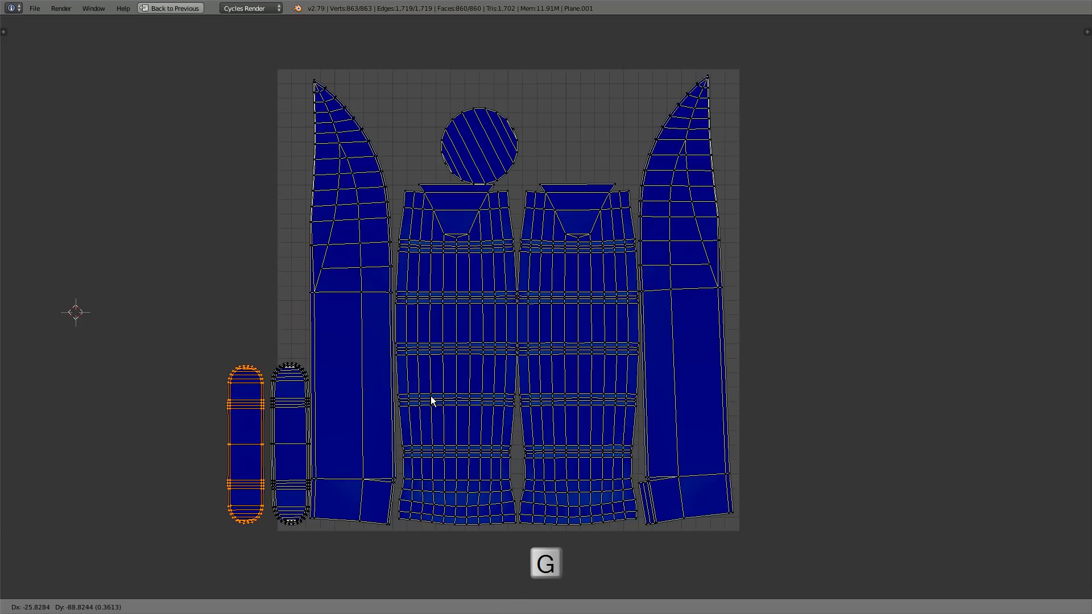
left_click(431, 401)
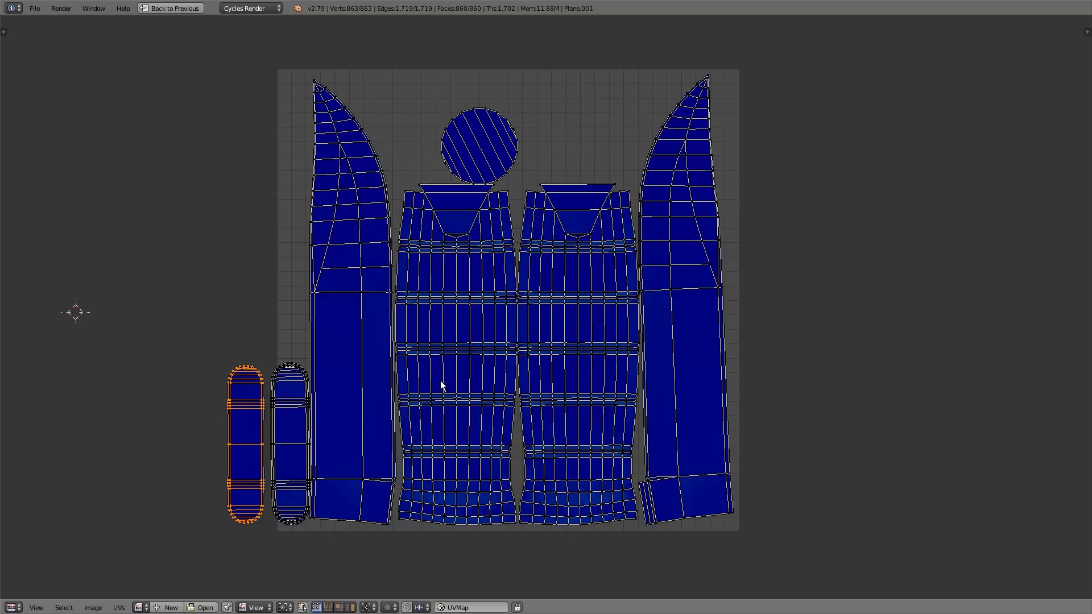
- Move both capsule islands up above the UV square
key("shift+l")
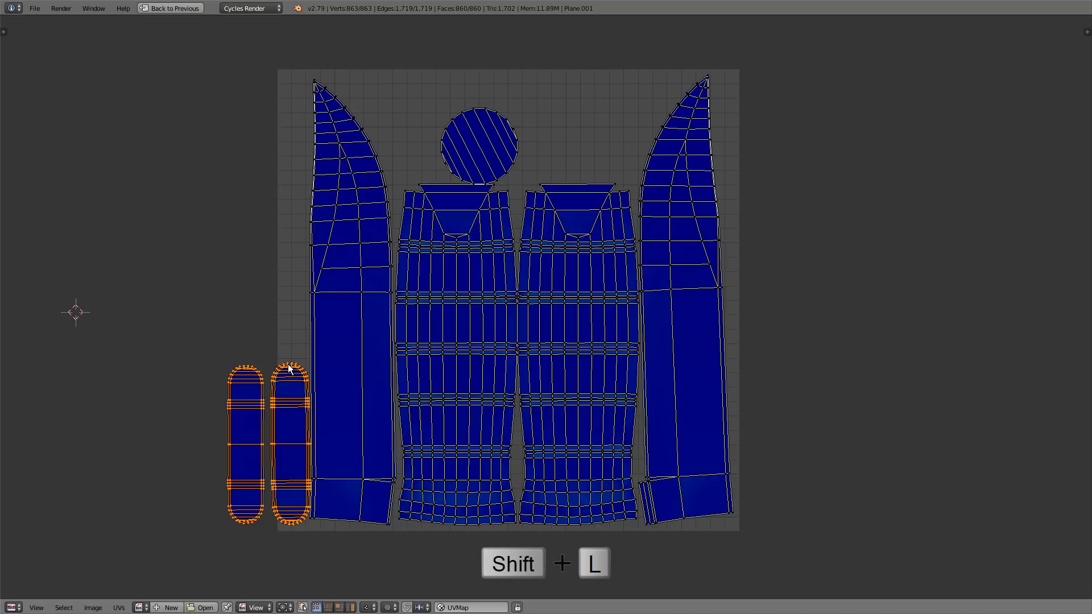
key("g")
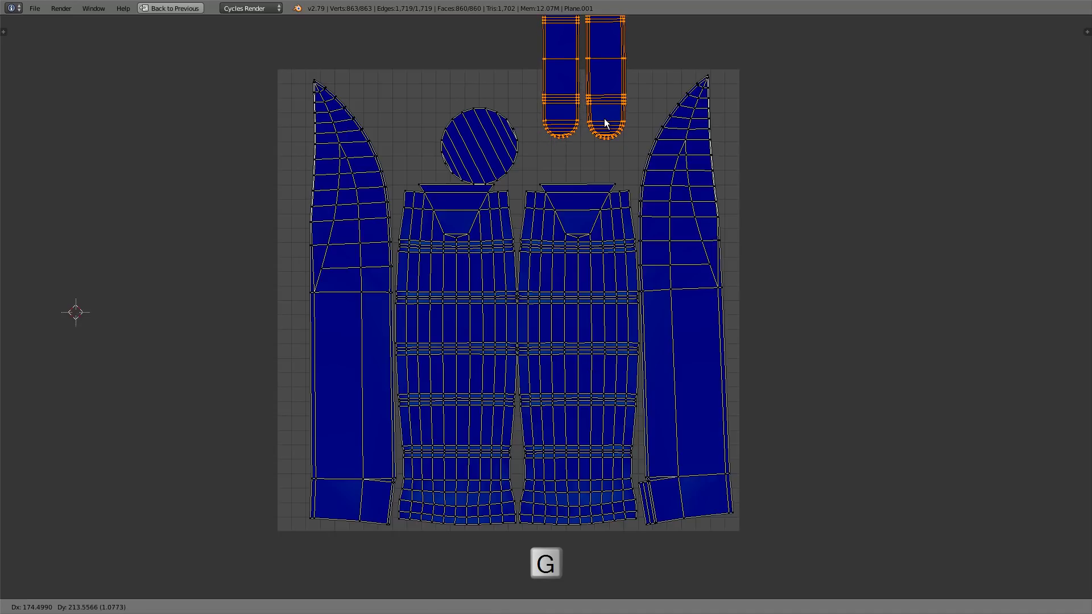
left_click(606, 123)
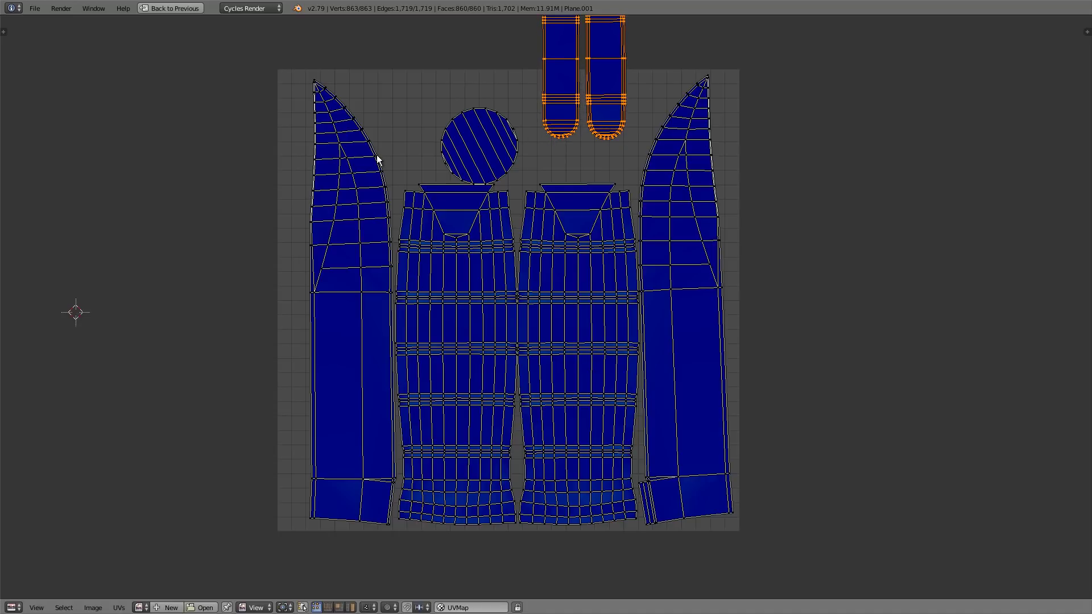
- Slide the left blade island and the middle-left handle island horizontally to the left
key("l")
key("g")
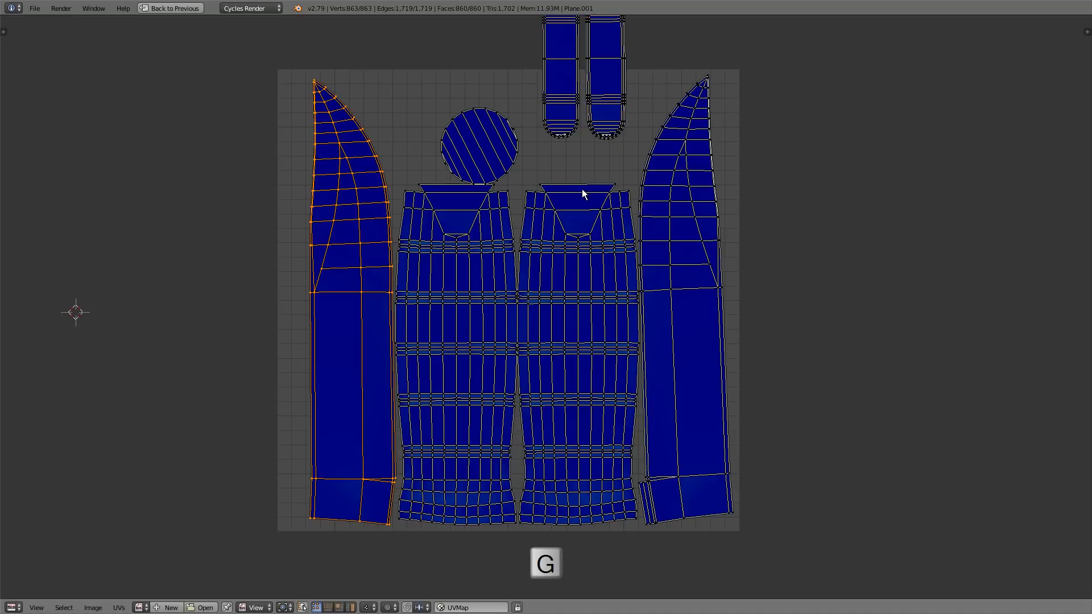
key("x")
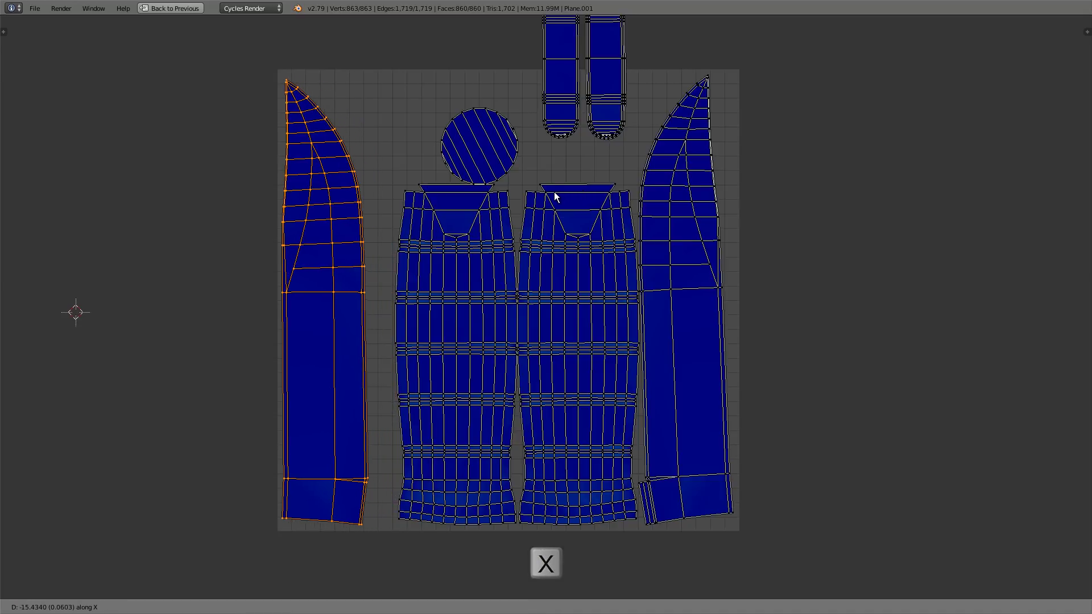
left_click(554, 192)
key("g")
key("l")
key("g")
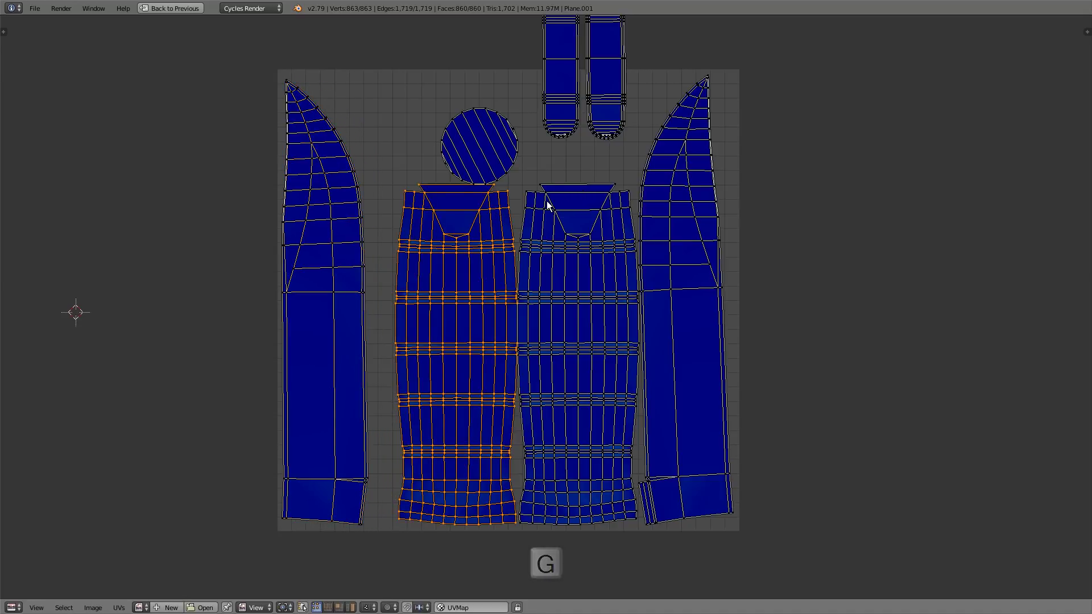
key("x")
left_click(526, 210)
- Shift the middle-right handle island left and place the circle island in the upper left
key("l")
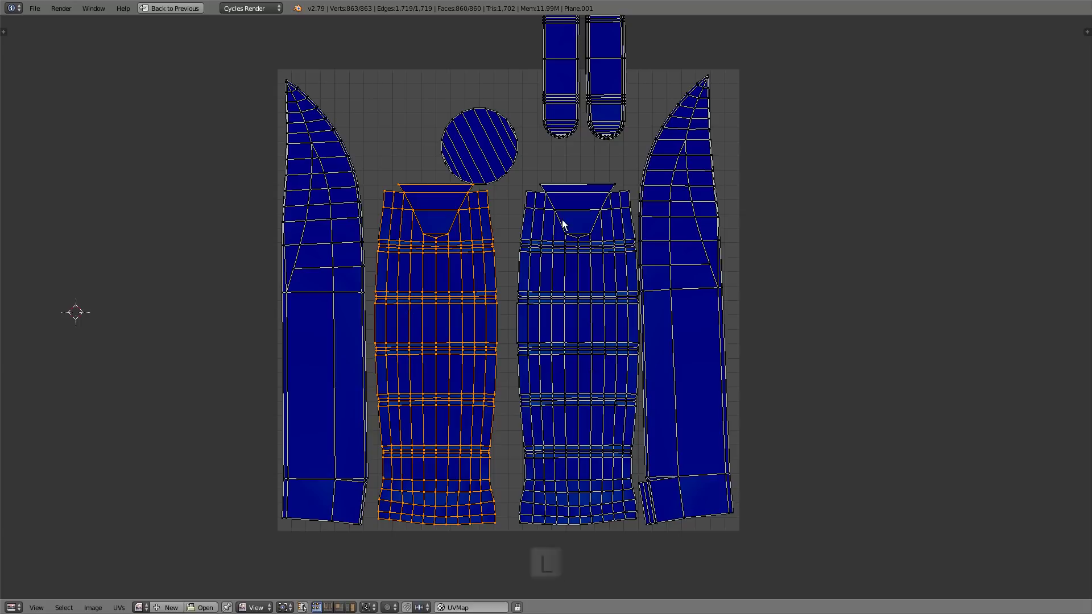
key("g")
key("x")
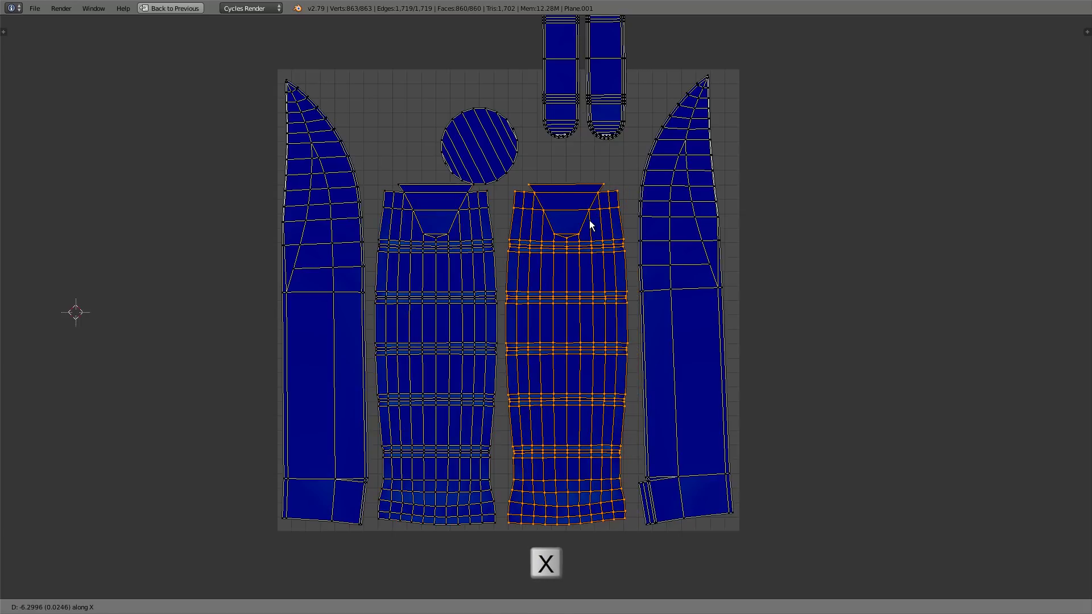
left_click(592, 220)
key("l")
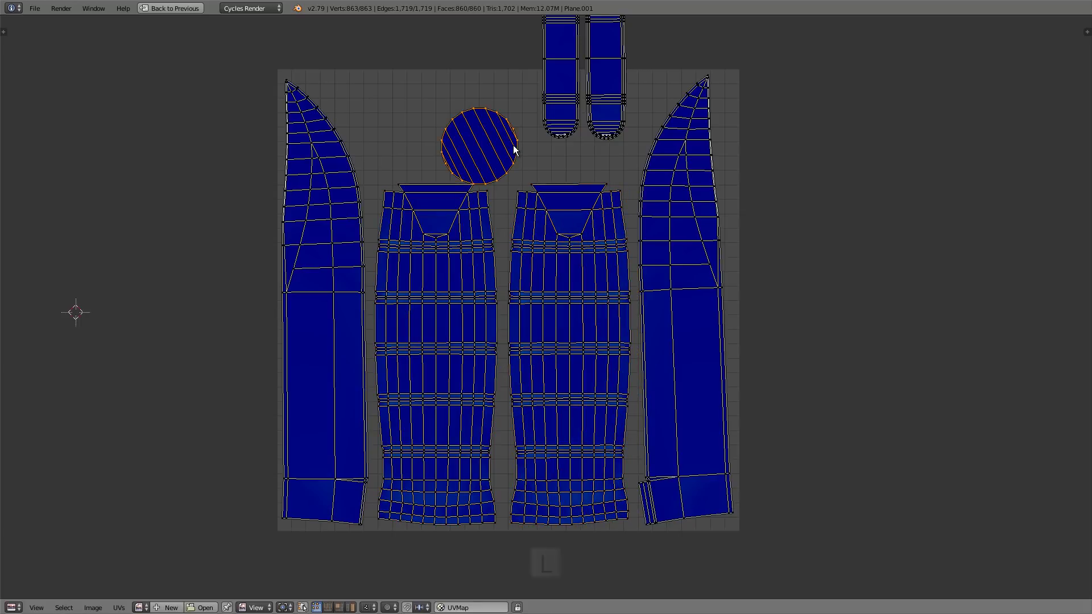
key("g")
left_click(491, 139)
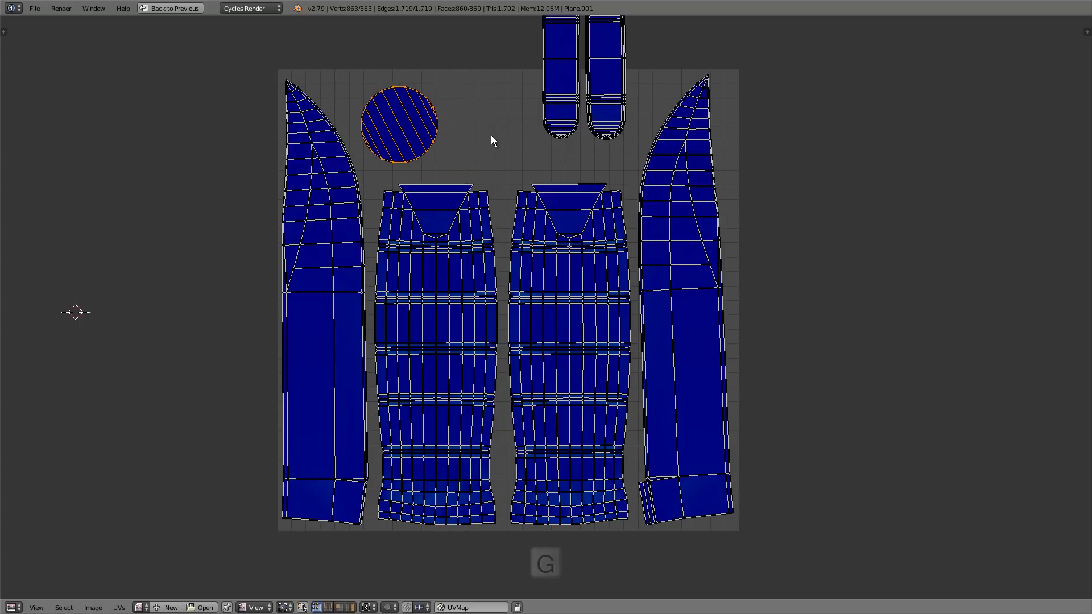
- Rotate both capsule strips horizontal, set them inside the square's top, and restore the default layout
key("l")
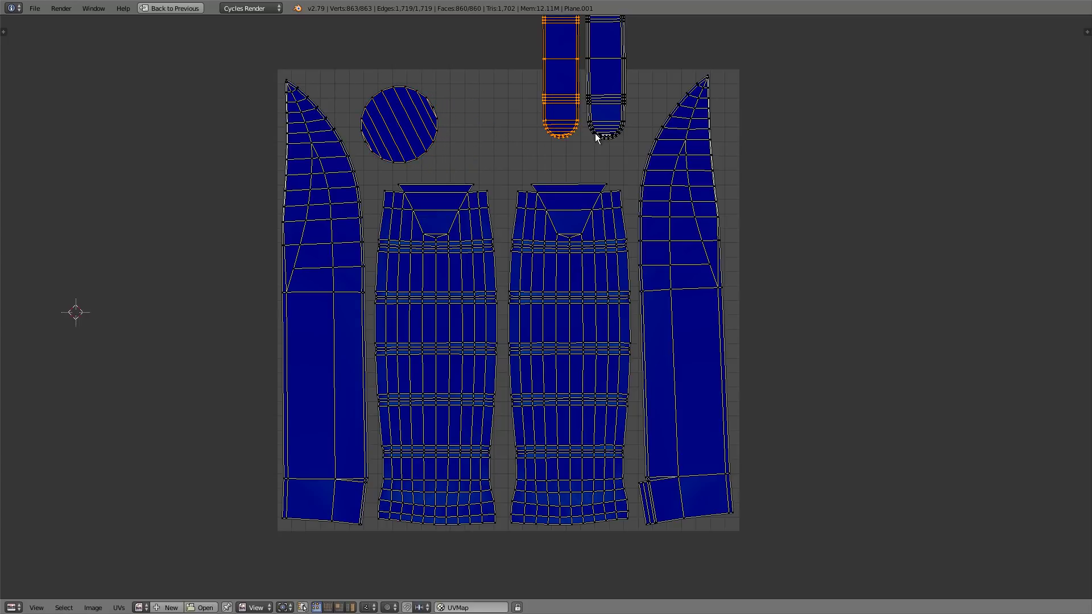
key("shift+l")
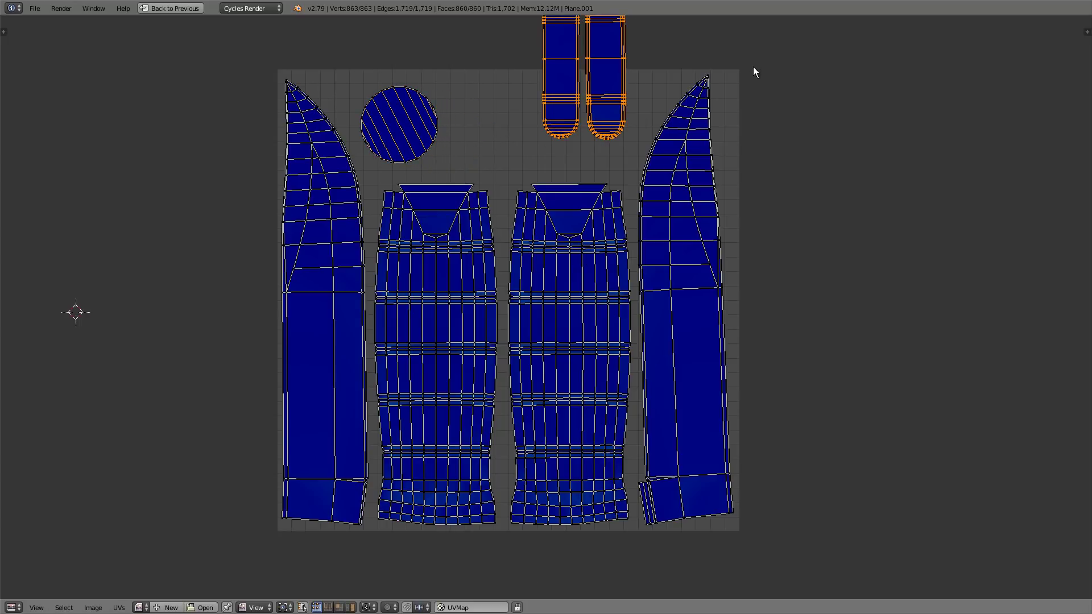
key("r")
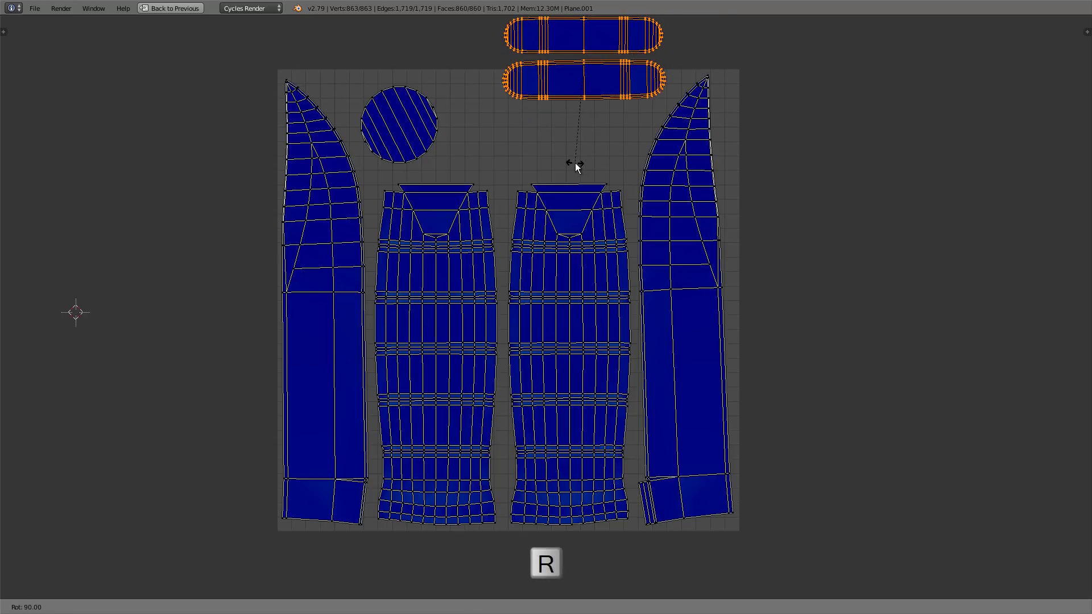
left_click(575, 163)
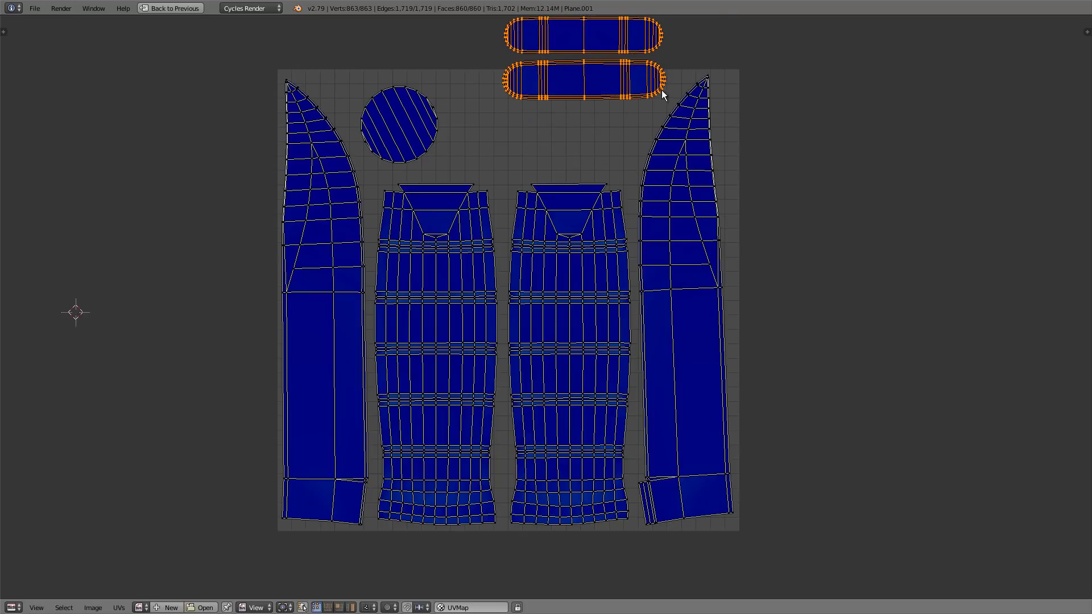
key("g")
left_click(647, 154)
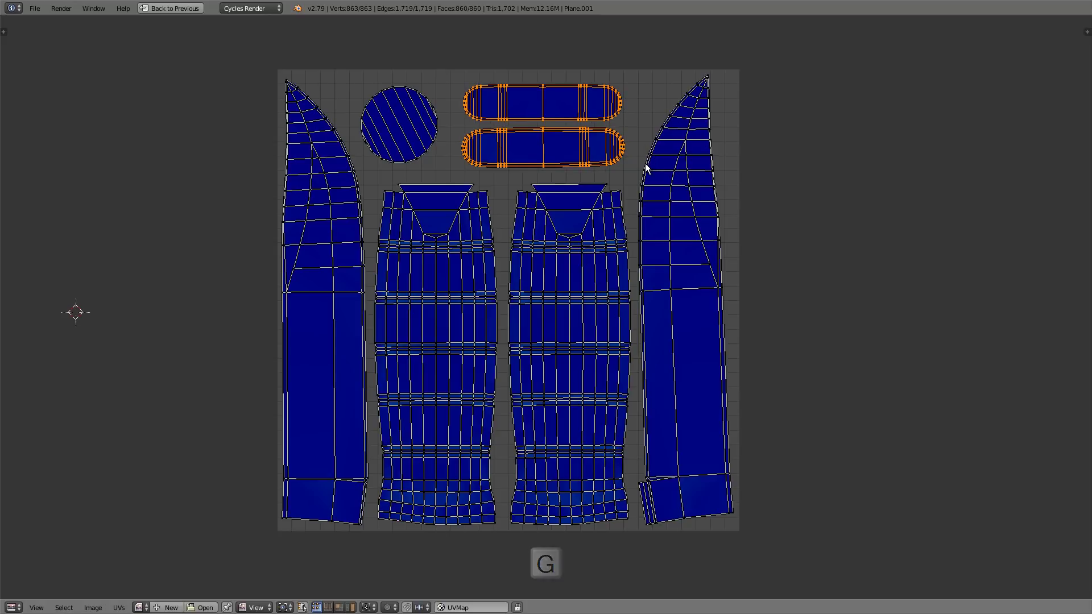
key("ctrl+Up")
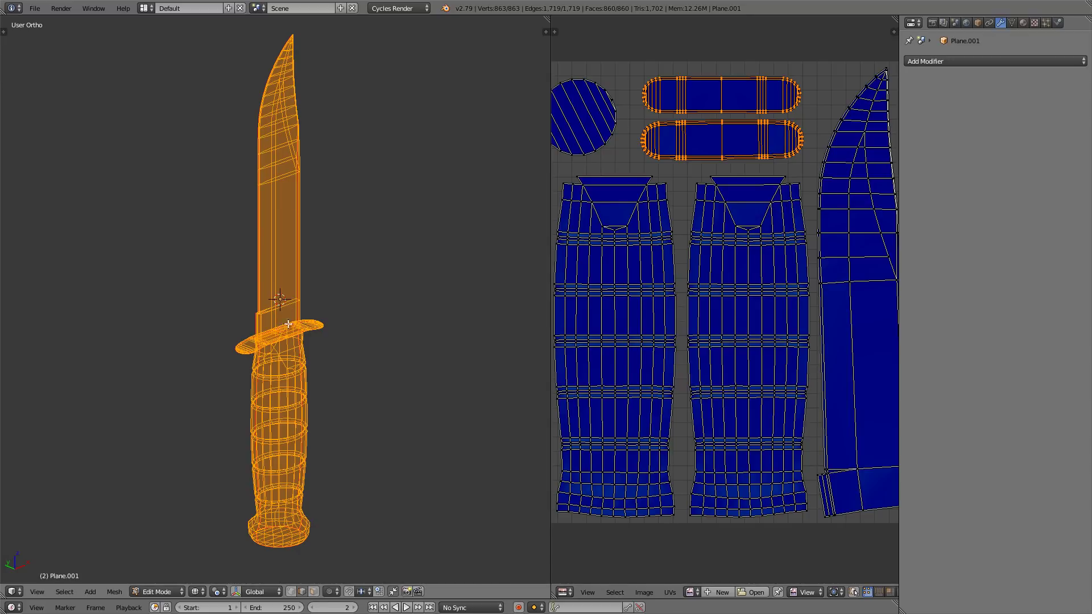
- Separate the joined knife mesh by loose parts and return to Object Mode
key("p")
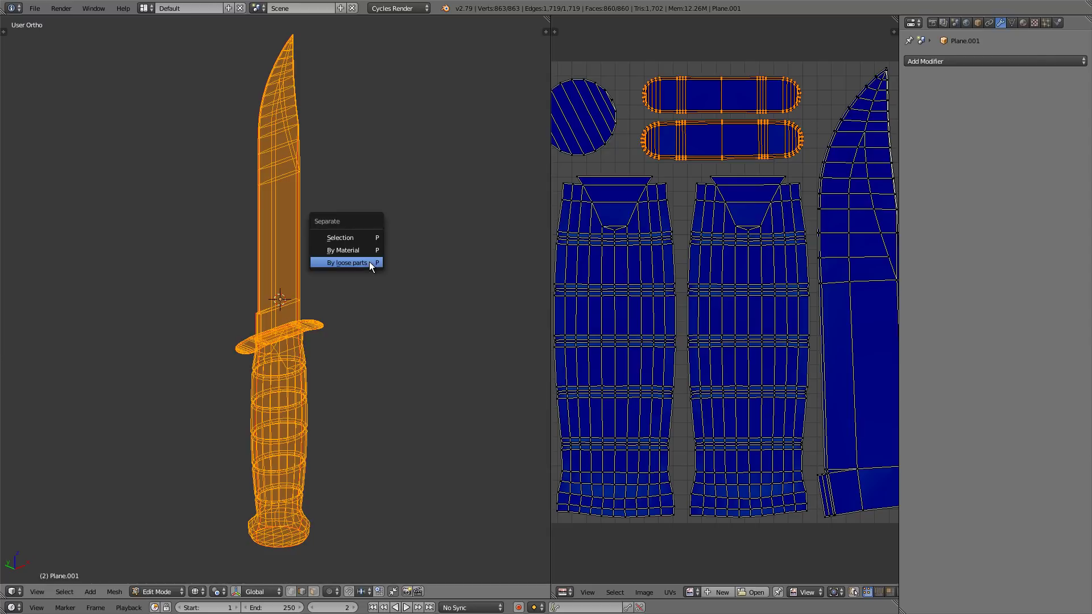
left_click(375, 262)
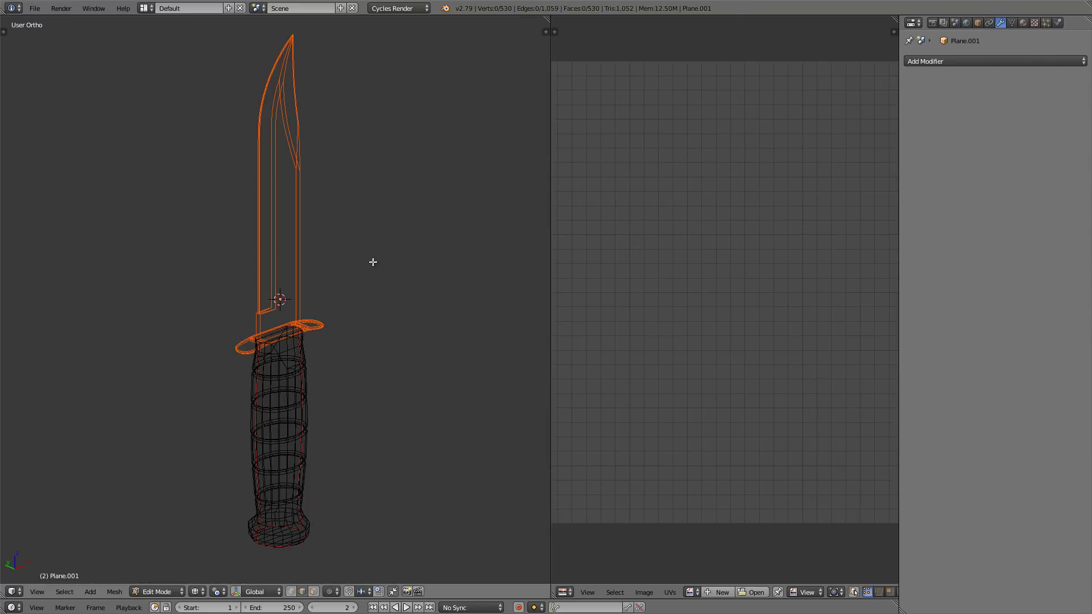
key("Tab")
- Select the handle and then the blade, entering Edit Mode on each to check its UVs
right_click(300, 331)
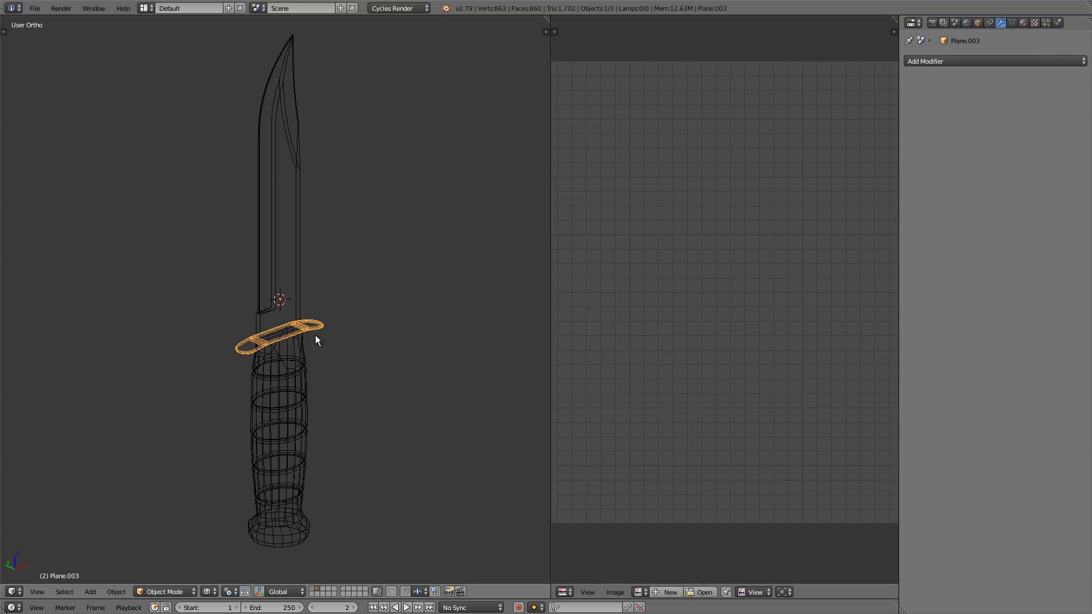
right_click(304, 360)
key("Tab")
key("a")
scroll(586, 312, "down", 4)
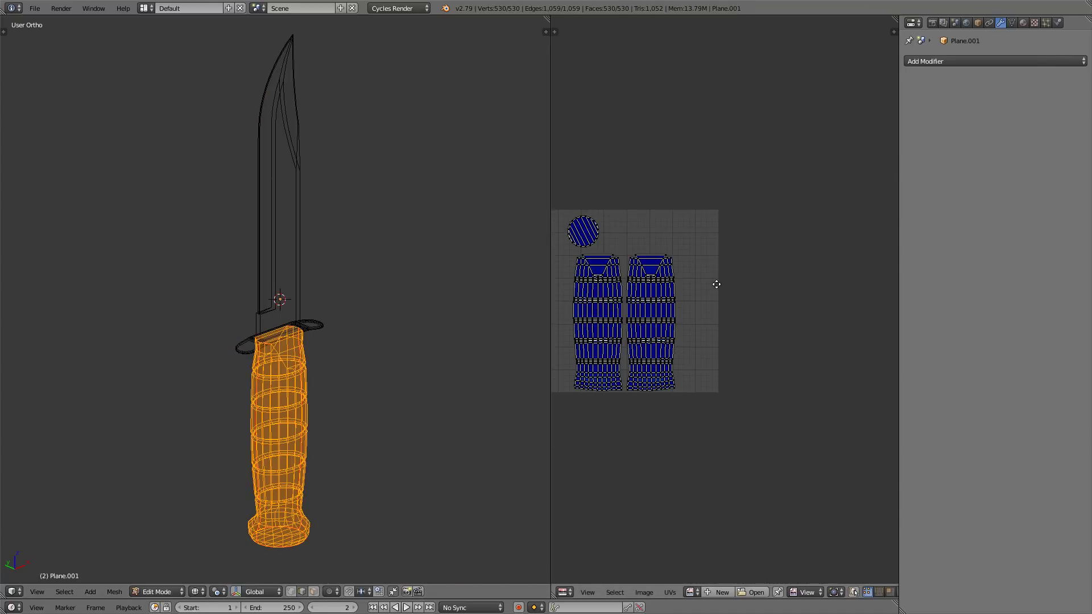
scroll(711, 285, "up", 2)
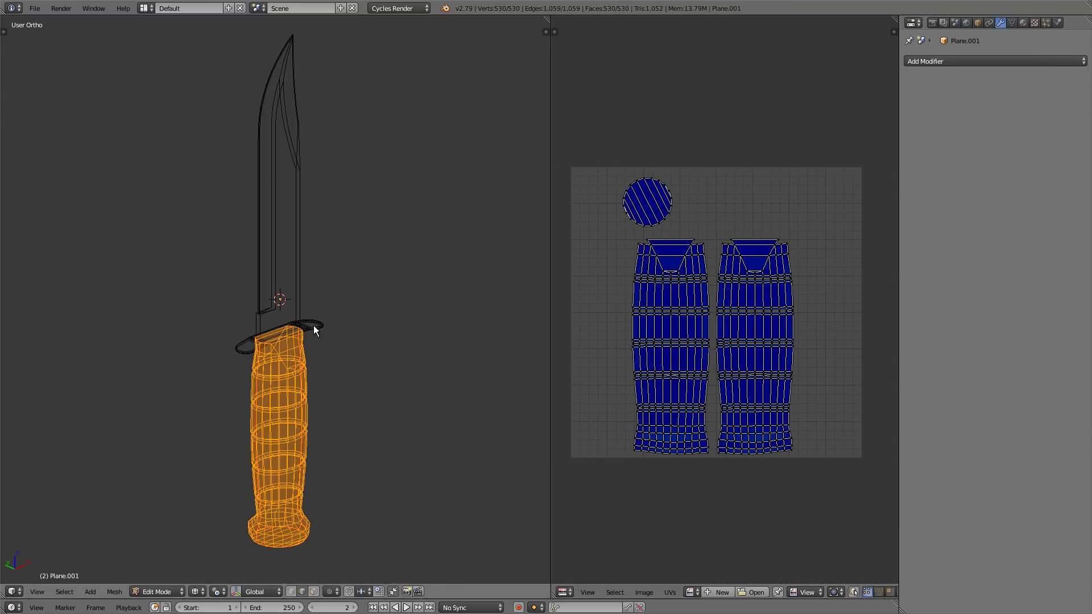
key("Tab")
right_click(294, 288)
key("Tab")
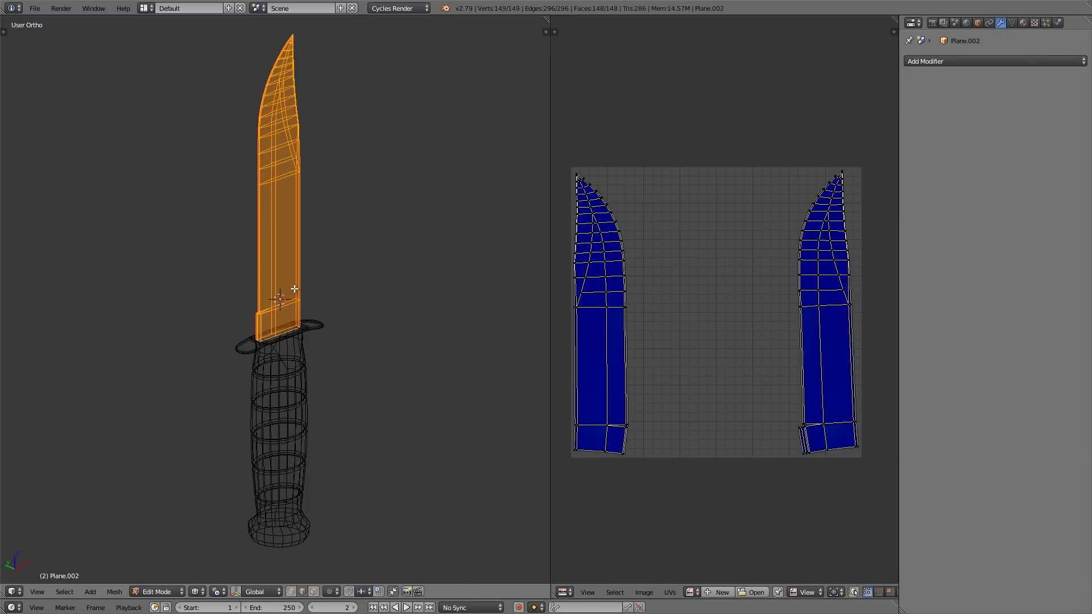
key("Tab")
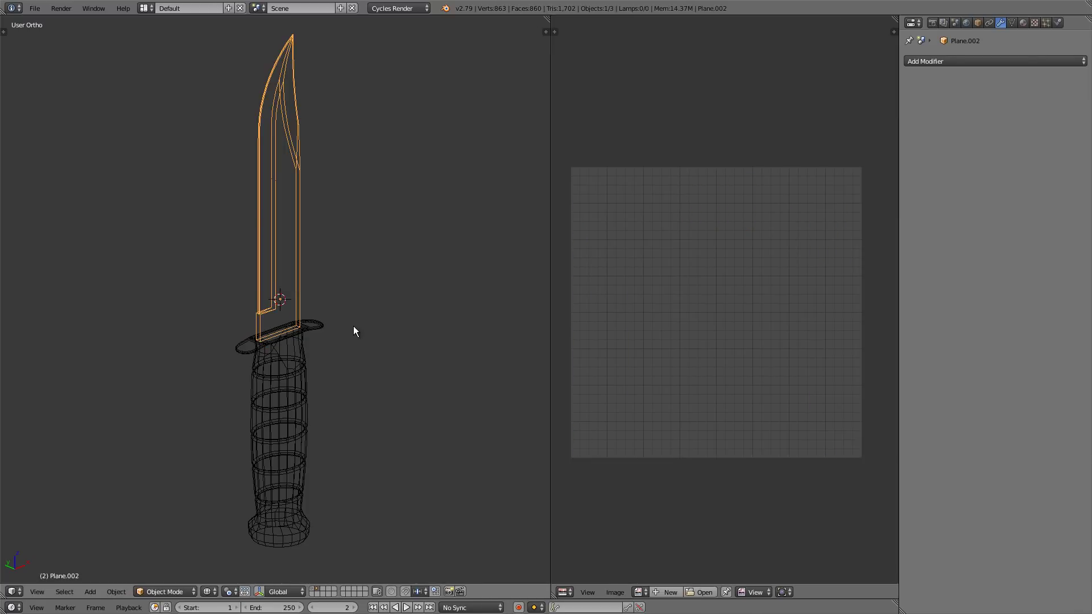